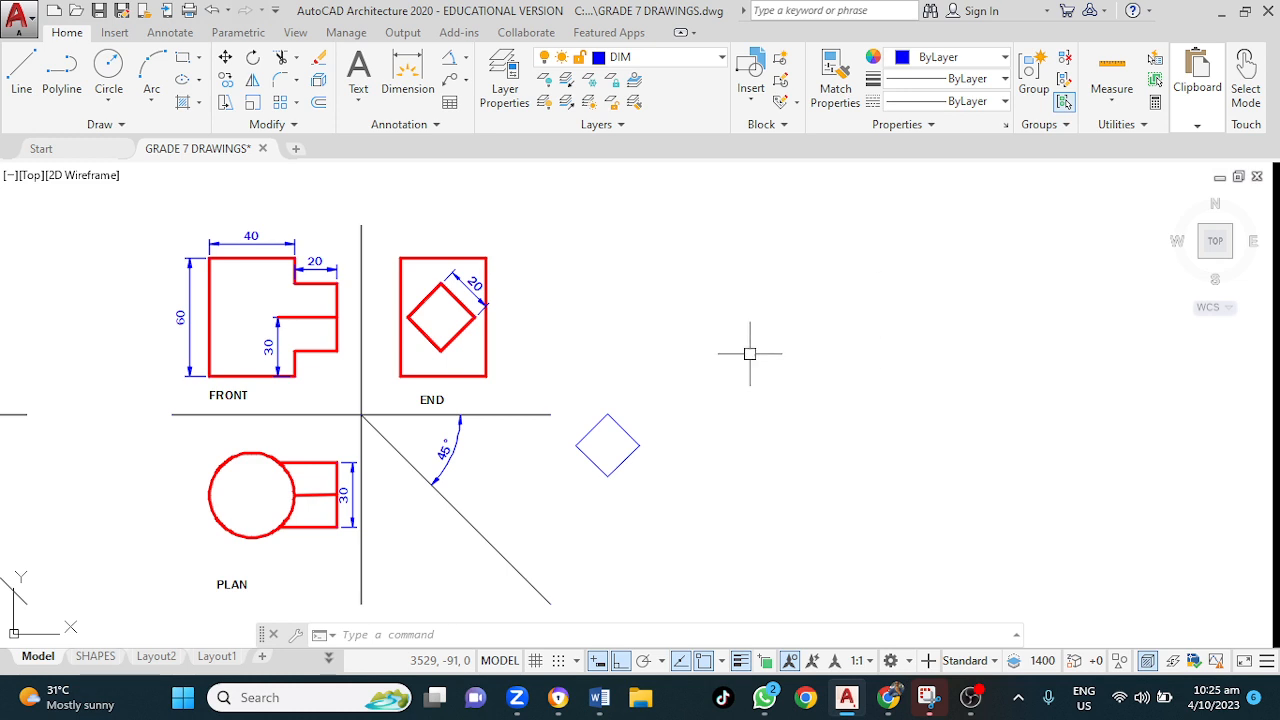
- Make CONST the current layer
{"action": "left_click", "coordinate": [677, 62]}
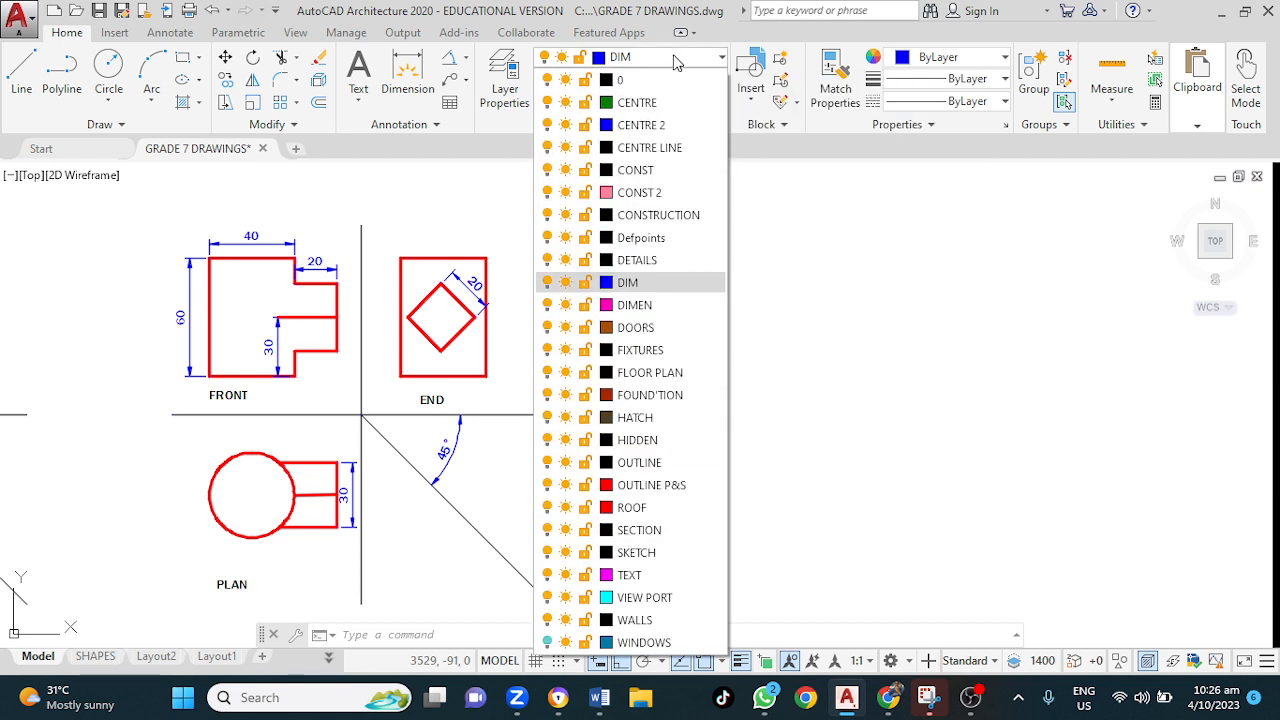
{"action": "left_click", "coordinate": [640, 192]}
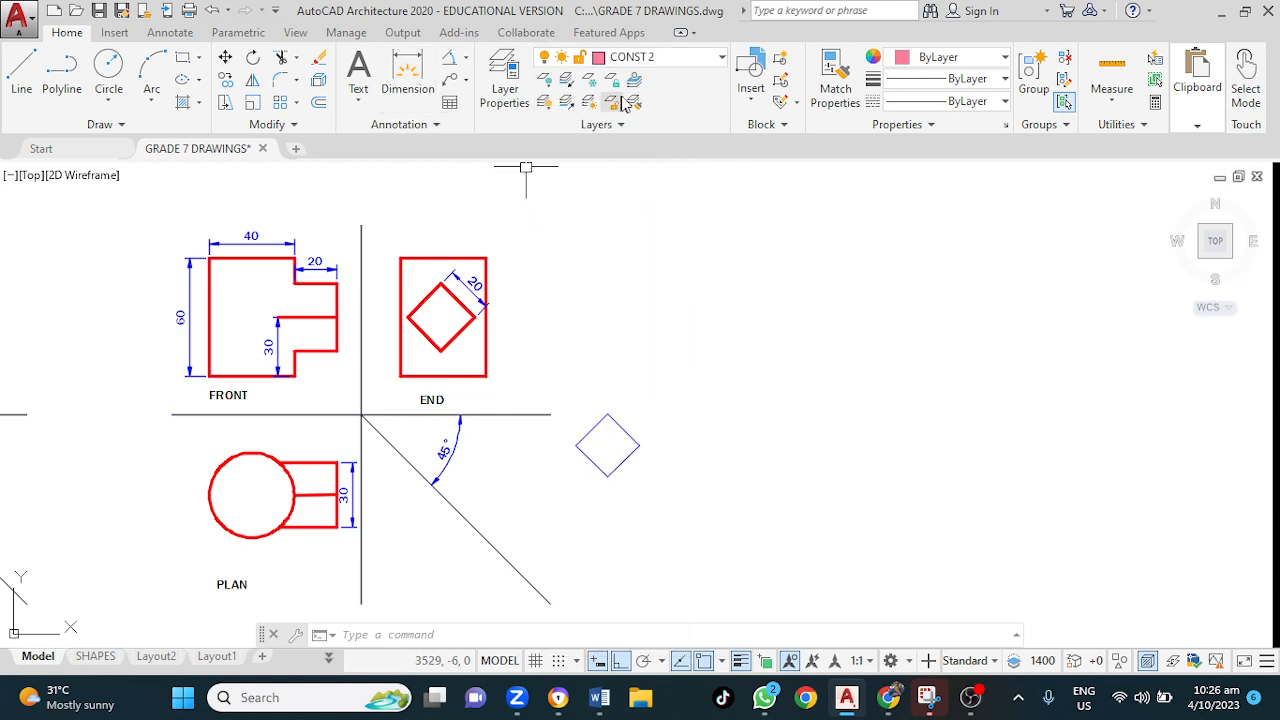
{"action": "left_click", "coordinate": [696, 60]}
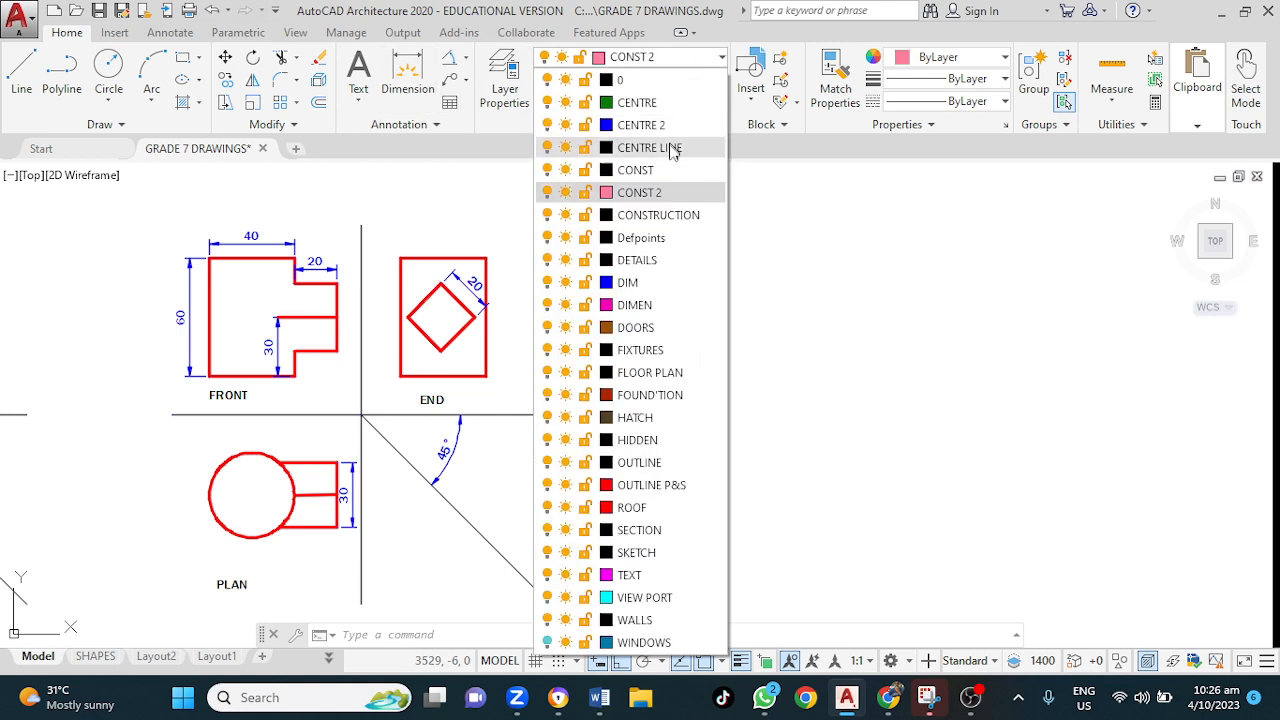
{"action": "left_click", "coordinate": [658, 171]}
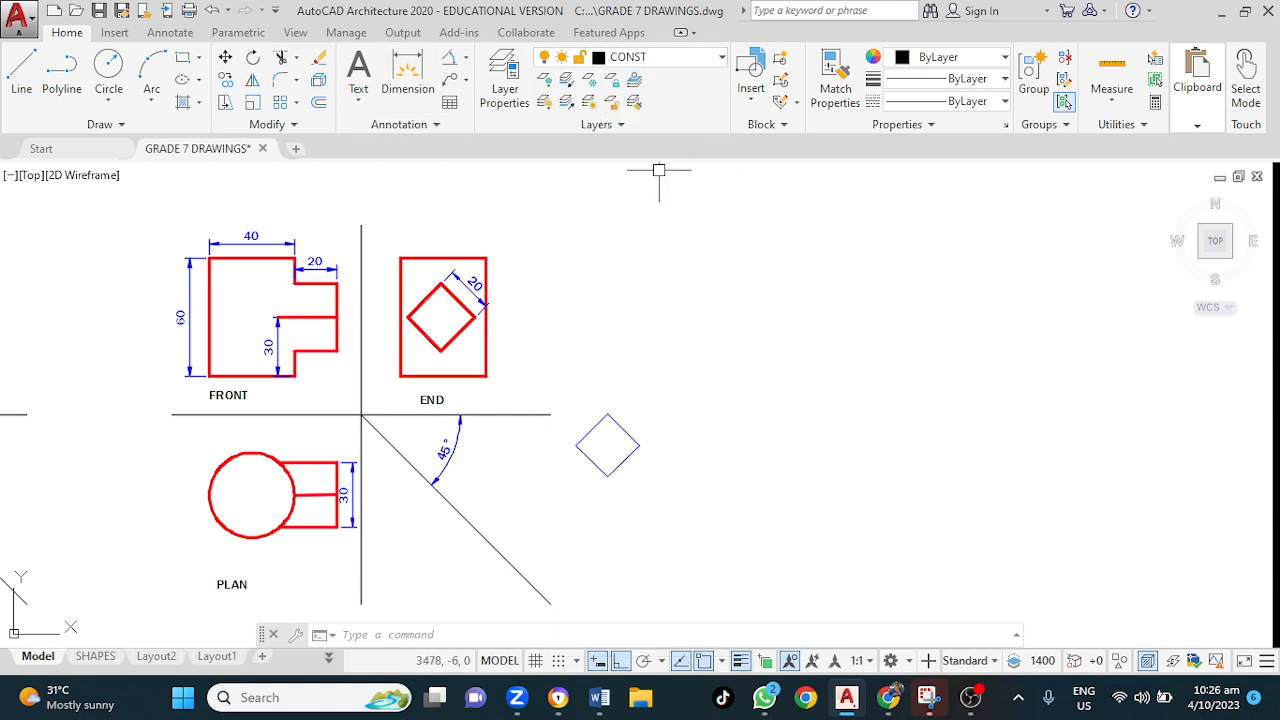
- Draw connected lines in the empty area beside the existing views: vertical about 134 long, horizontal about 142, and about 137 long at -45°
{"action": "left_click", "coordinate": [20, 70]}
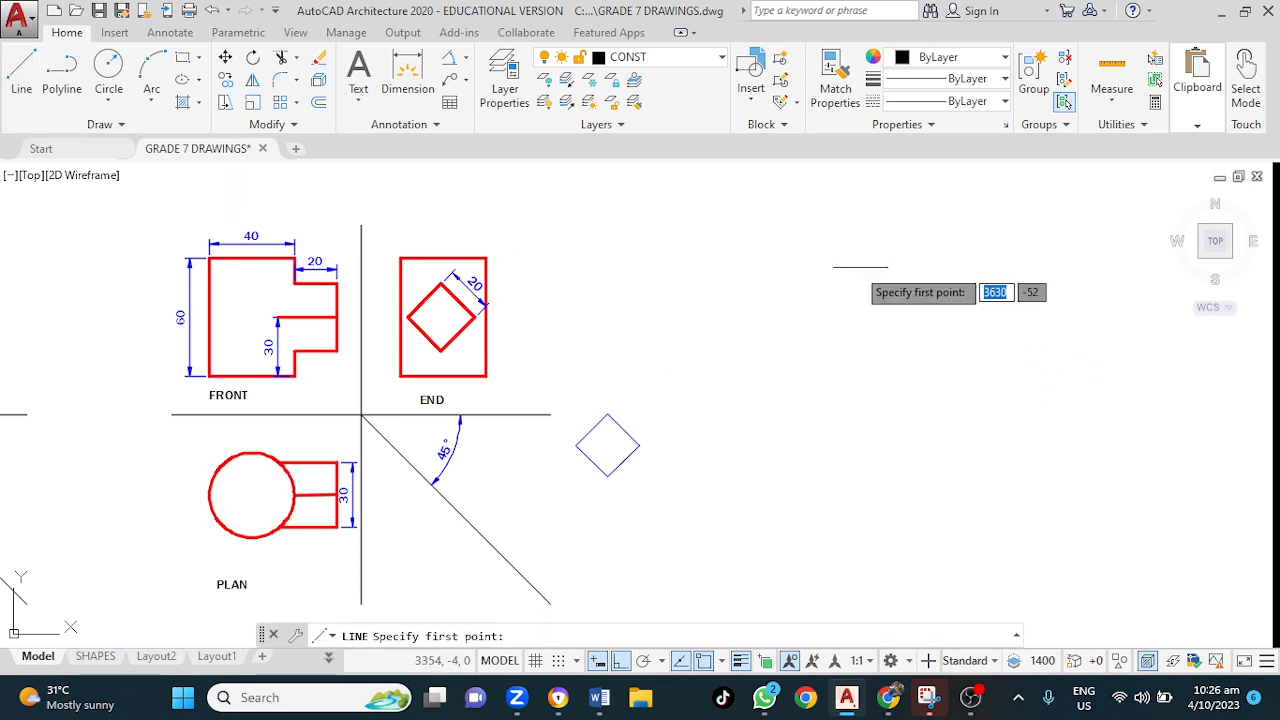
{"action": "left_click", "coordinate": [817, 210]}
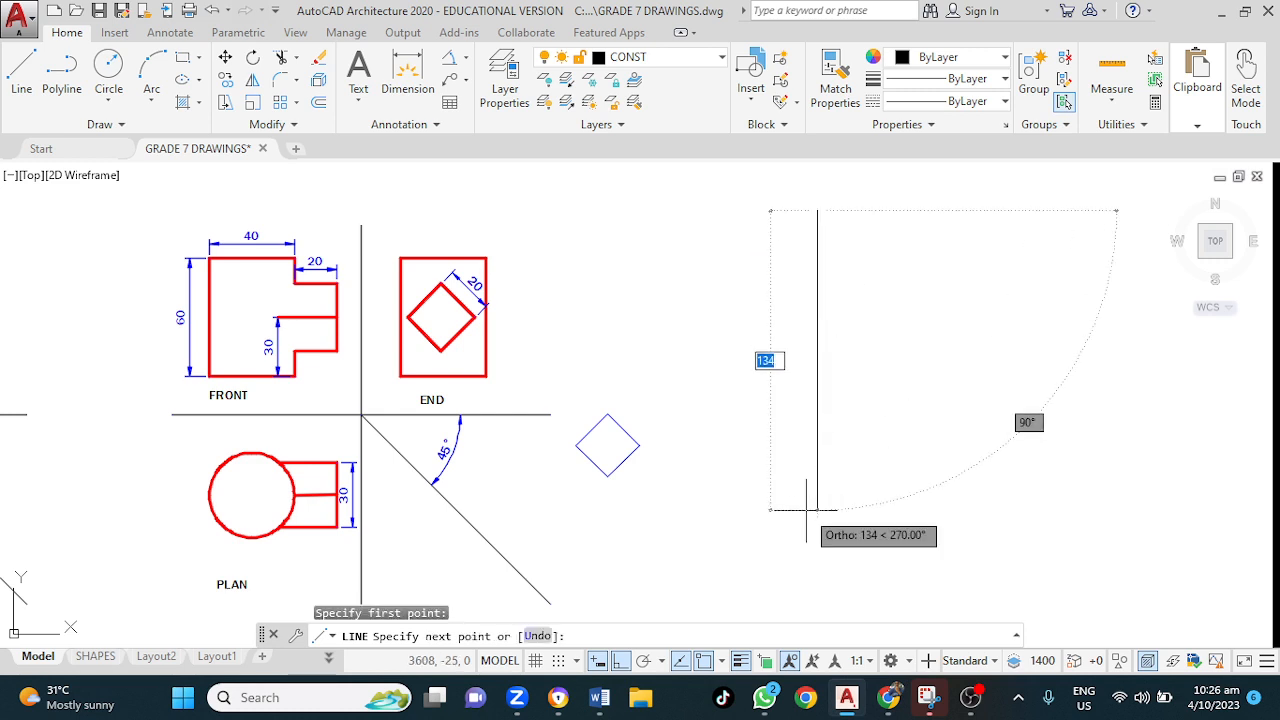
{"action": "left_click", "coordinate": [815, 510]}
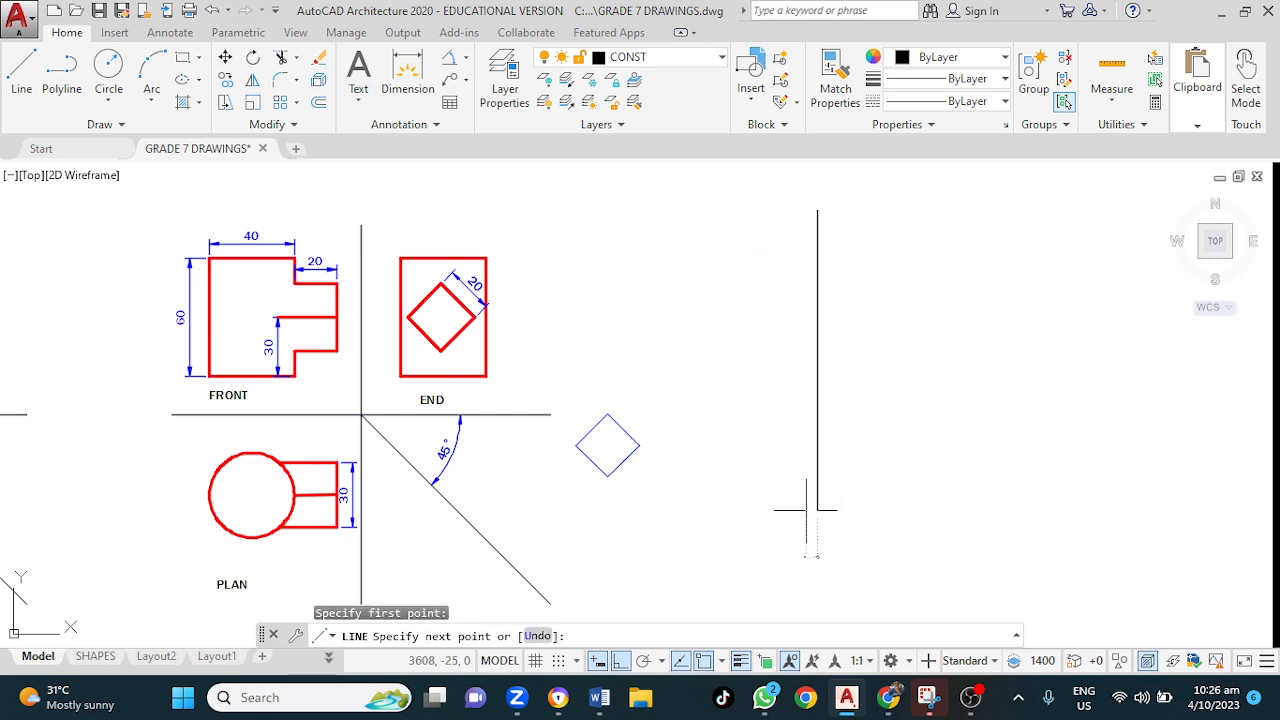
{"action": "left_click", "coordinate": [1136, 490]}
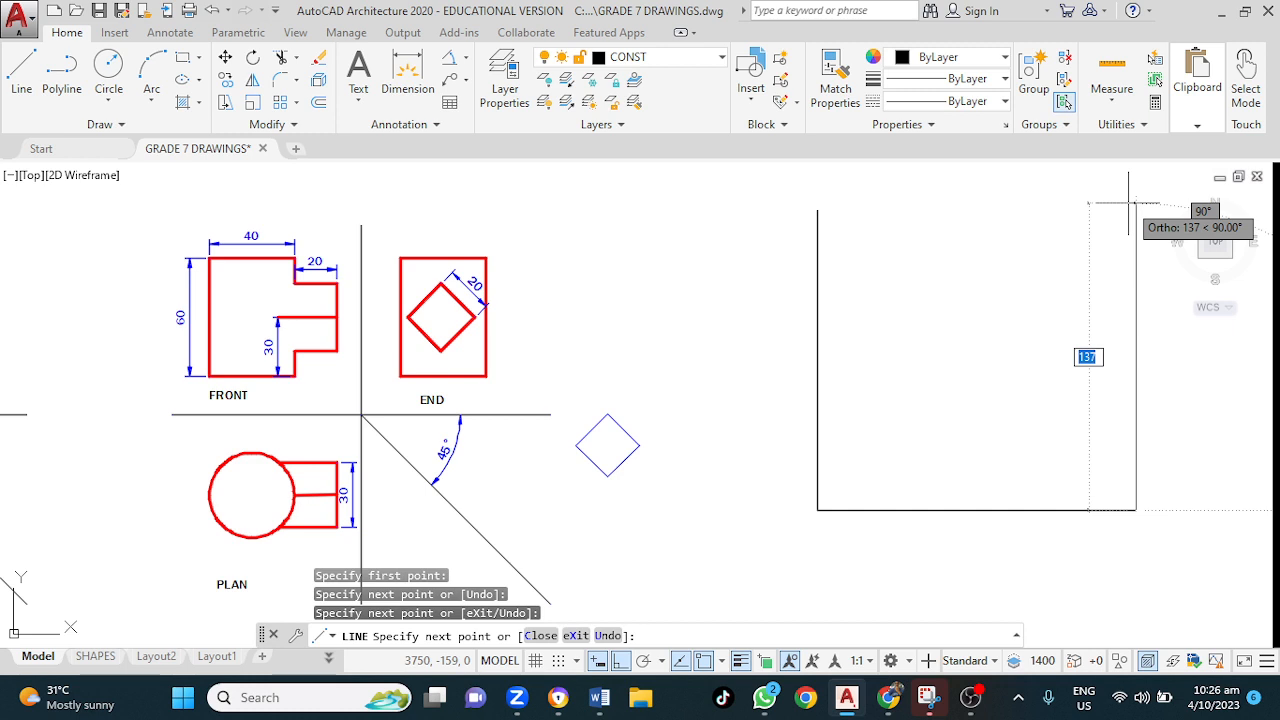
{"action": "key", "text": "Tab"}
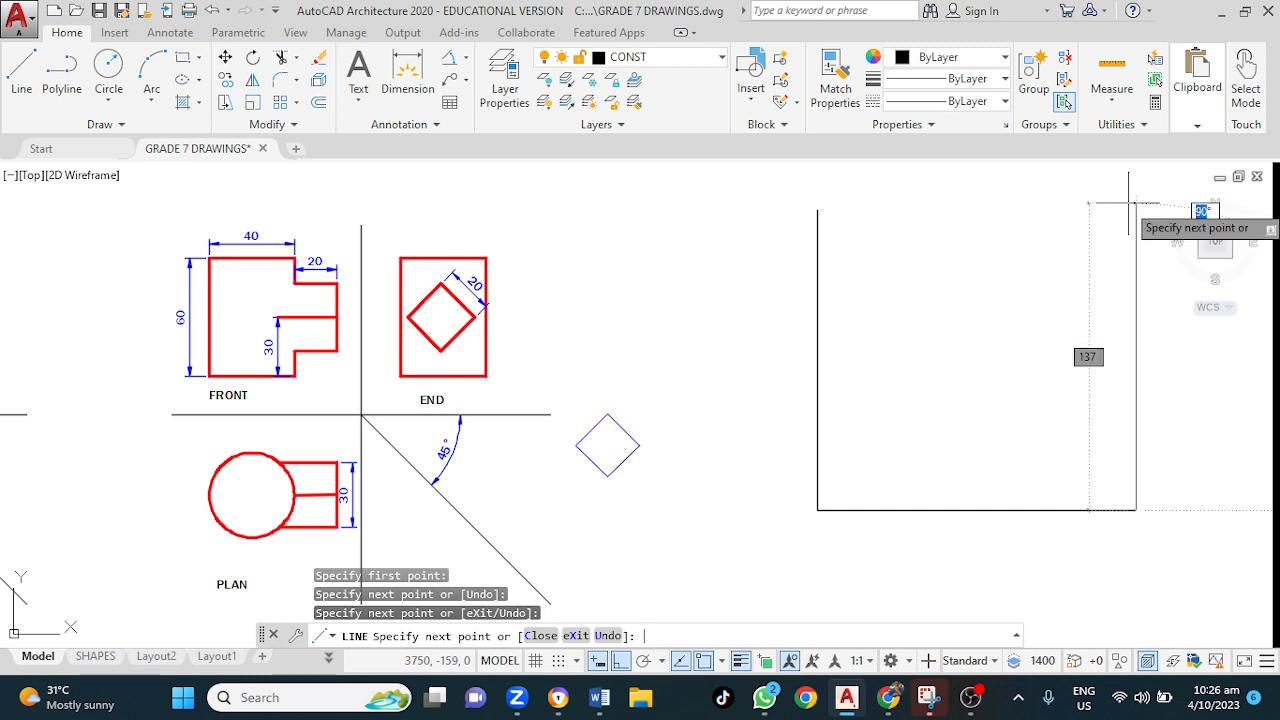
{"action": "type", "text": "-45"}
{"action": "key", "text": "Return"}
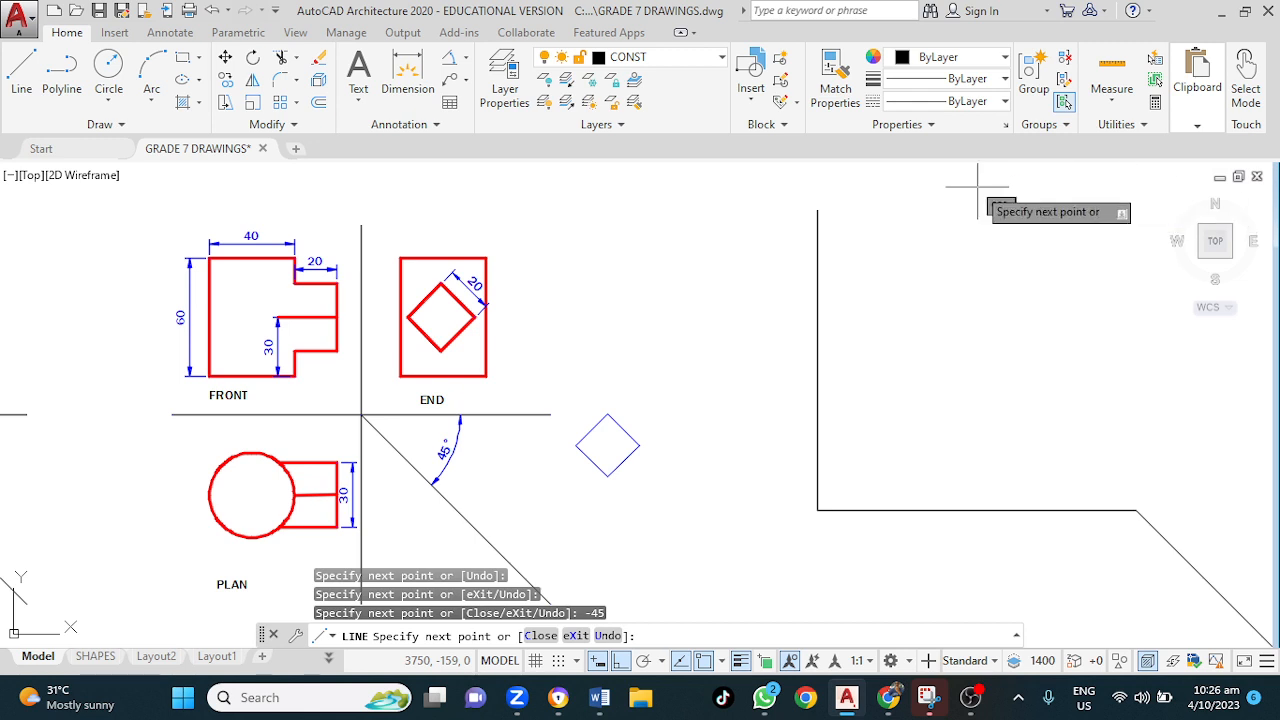
{"action": "key", "text": "Escape"}
- Move the new horizontal line by its midpoint onto the midpoint of the vertical line to form a cross
{"action": "middle_click_drag", "start_coordinate": [942, 410], "coordinate": [729, 320]}
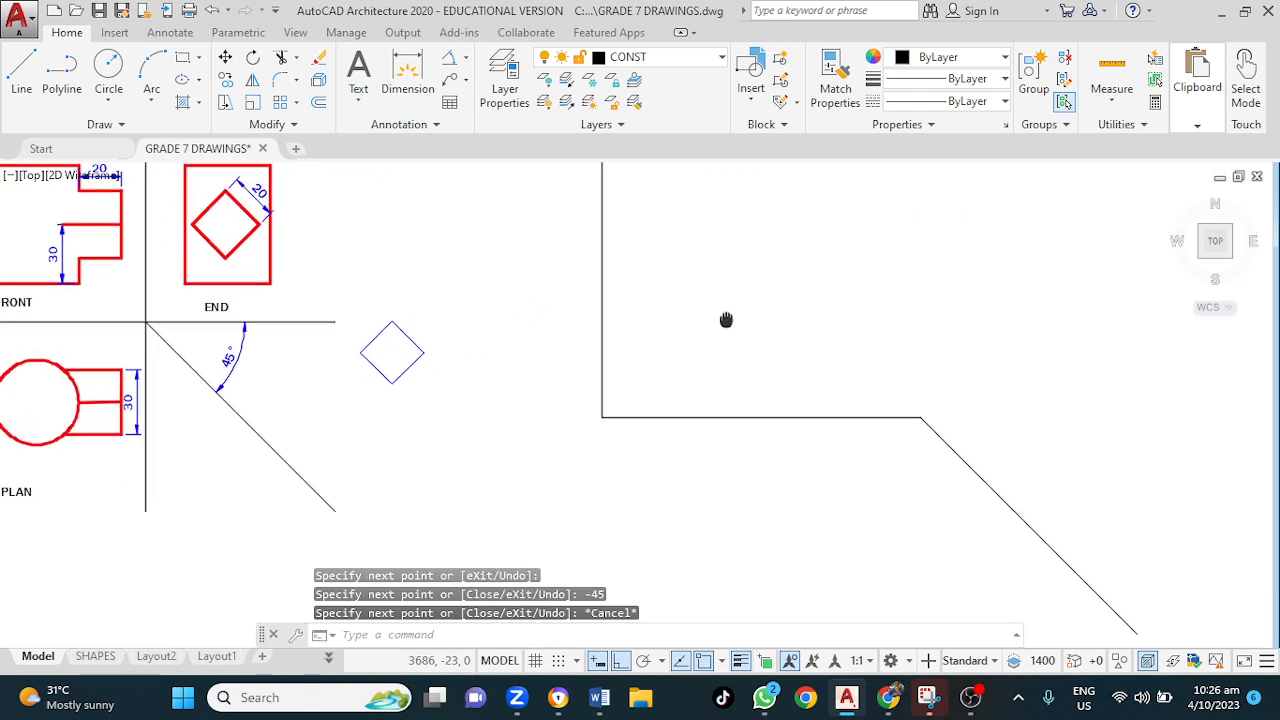
{"action": "scroll", "coordinate": [689, 307], "scroll_direction": "up", "scroll_amount": 4}
{"action": "scroll", "coordinate": [614, 274], "scroll_direction": "down", "scroll_amount": 4}
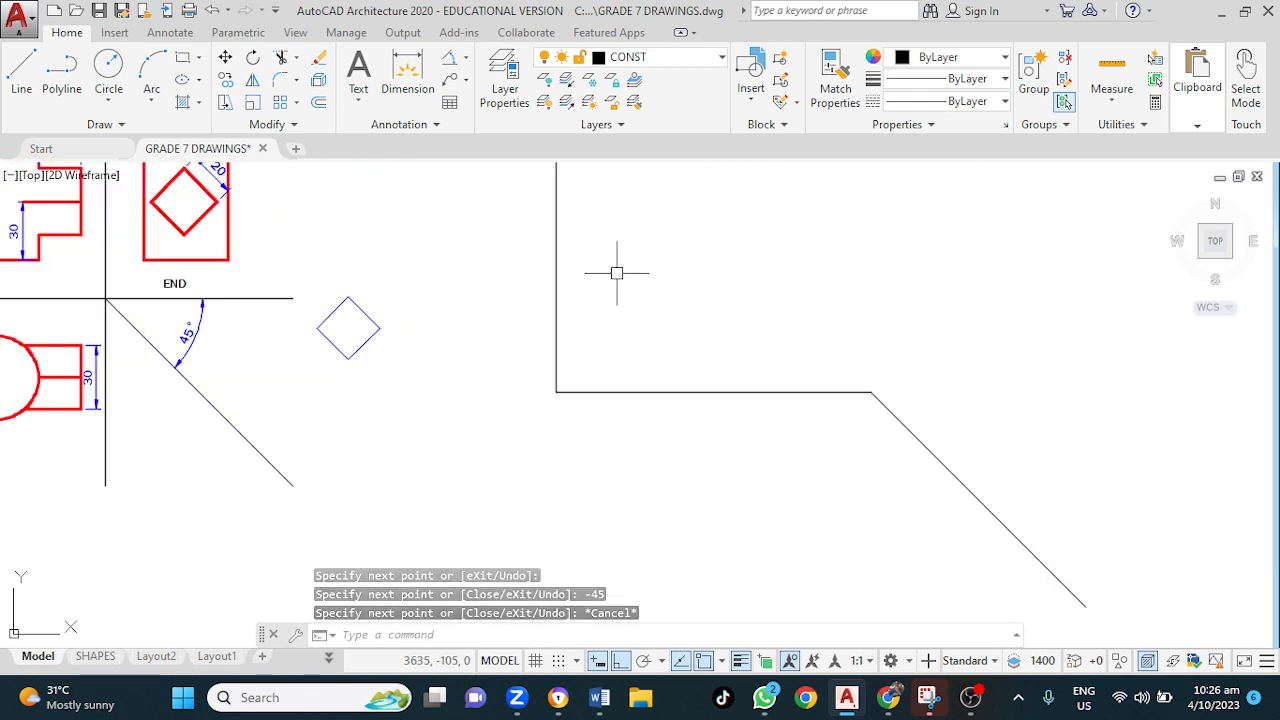
{"action": "middle_click_drag", "start_coordinate": [592, 202], "coordinate": [606, 296]}
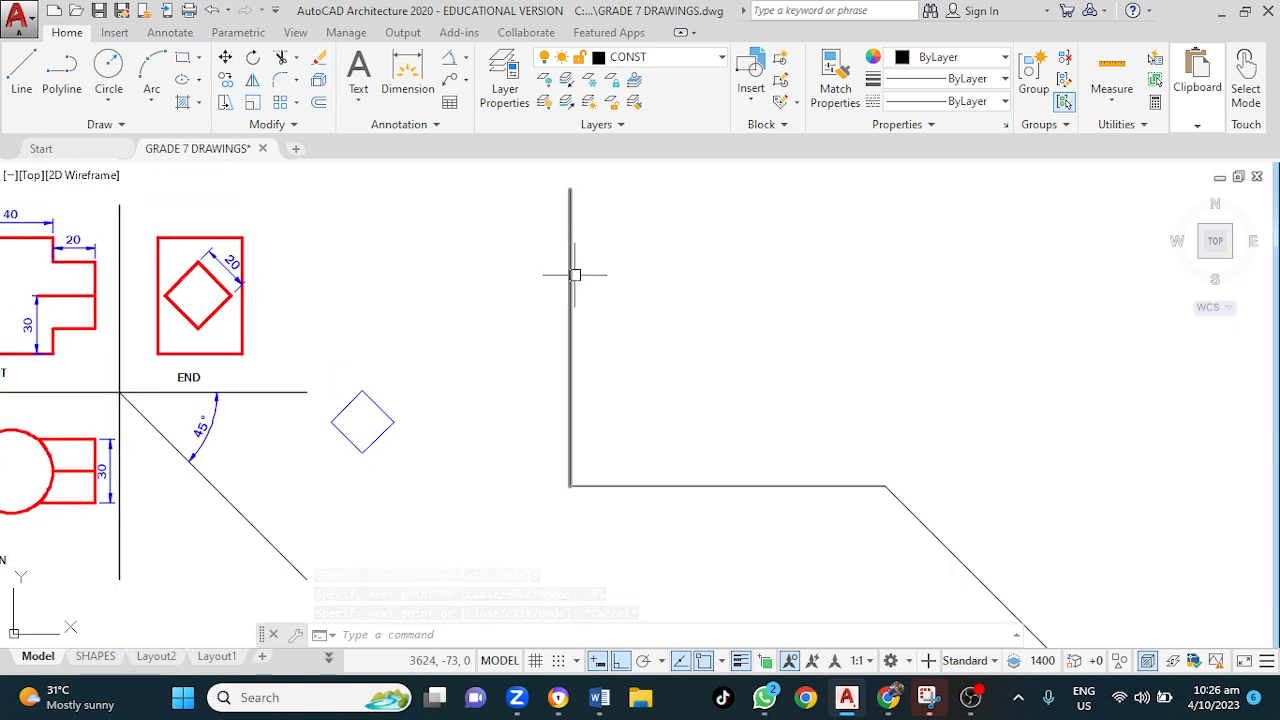
{"action": "left_click", "coordinate": [828, 487]}
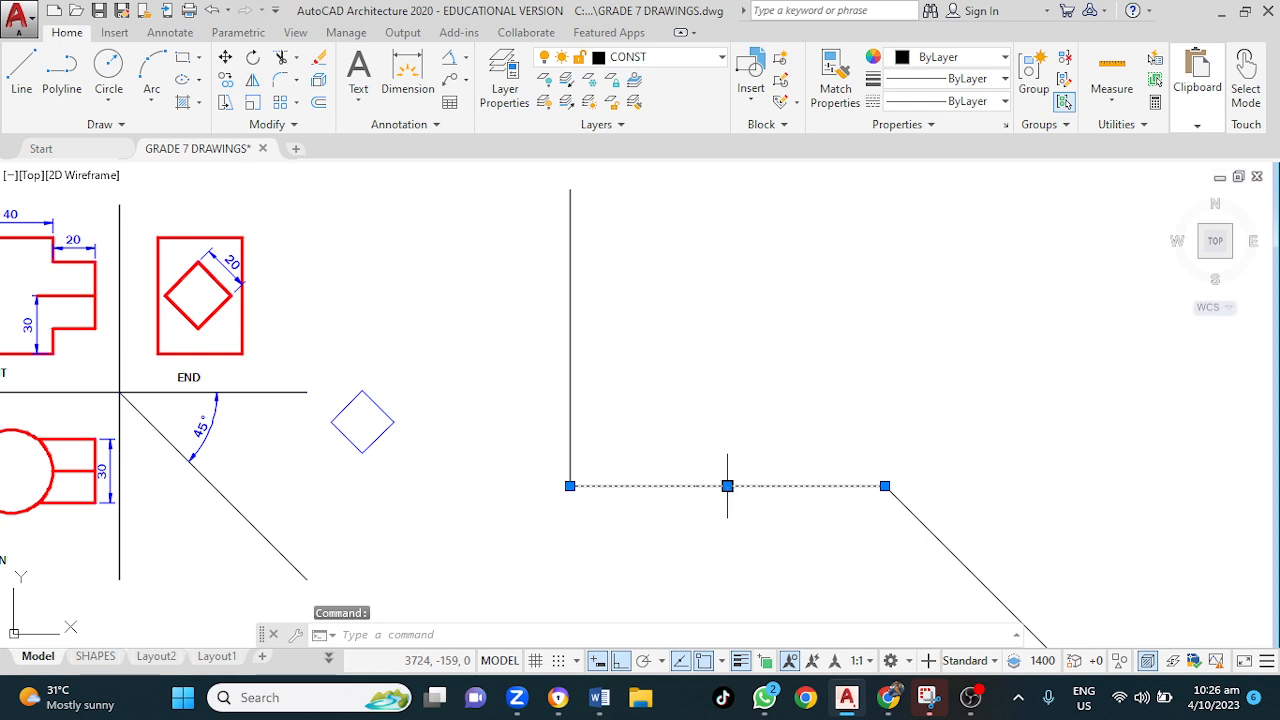
{"action": "left_click", "coordinate": [727, 486]}
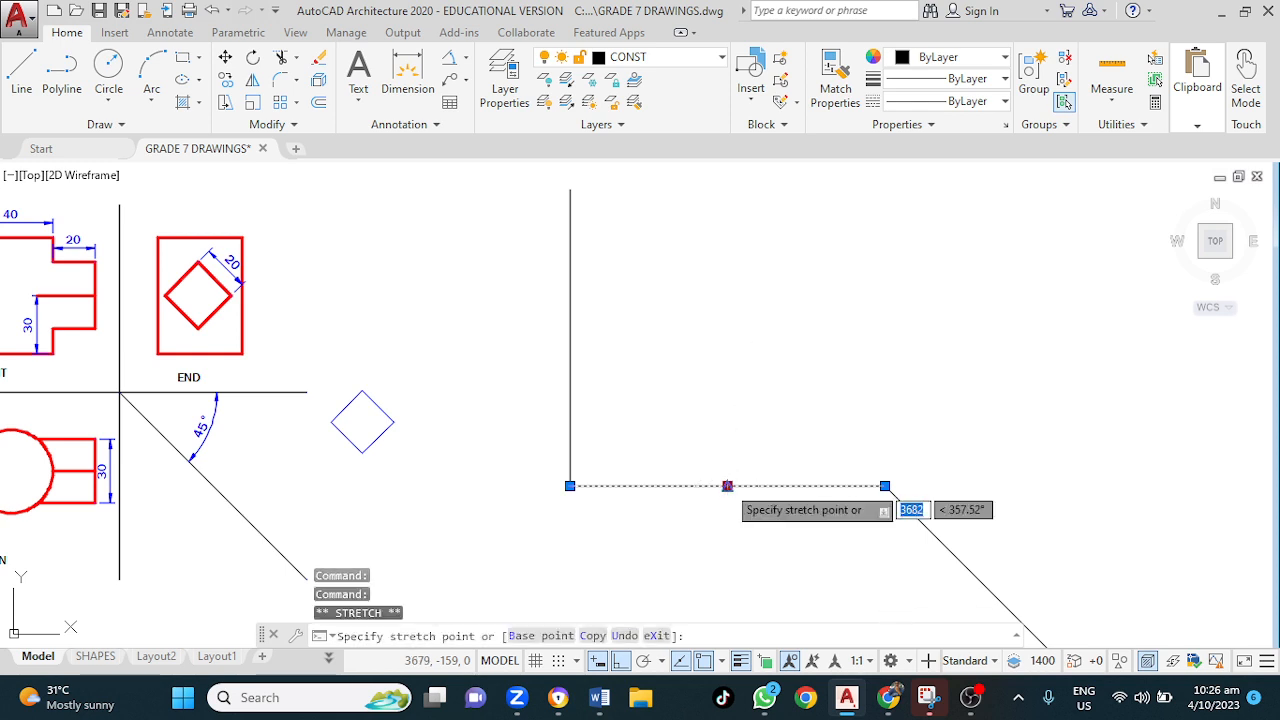
{"action": "left_click", "coordinate": [570, 338]}
{"action": "left_click", "coordinate": [908, 512]}
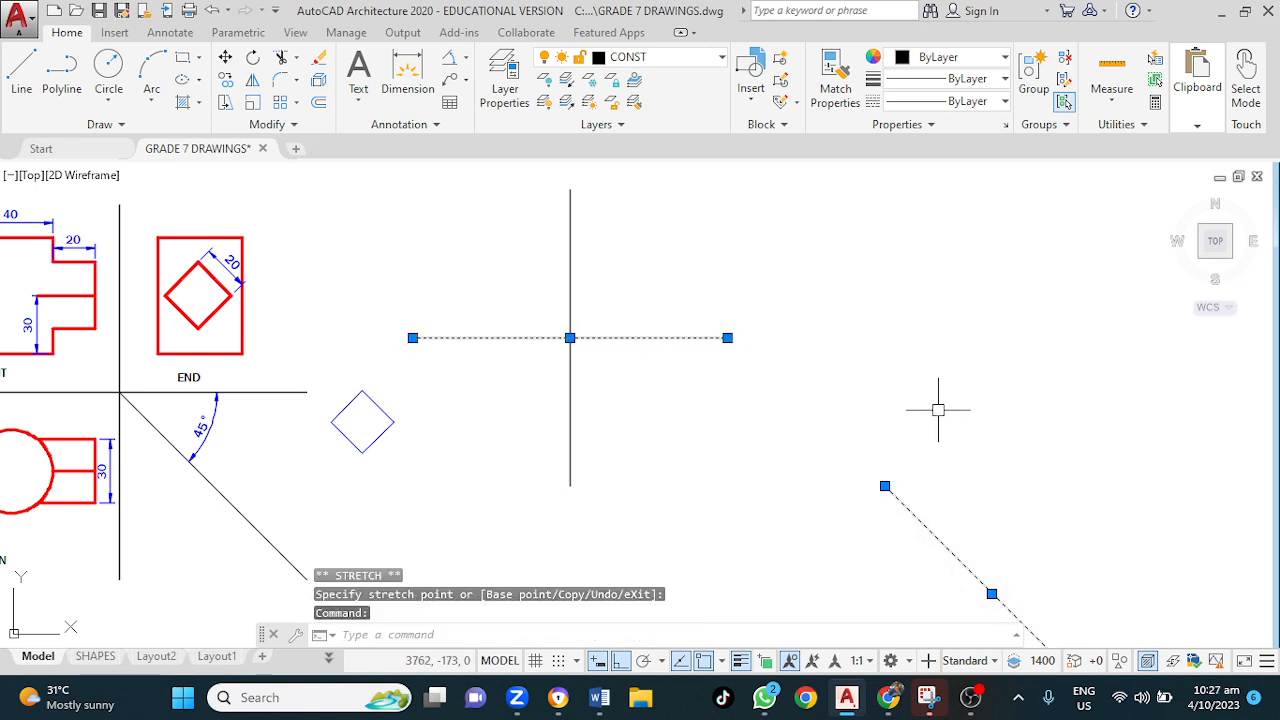
{"action": "key", "text": "Escape"}
- Move the new diagonal line by its upper endpoint to the intersection of the horizontal and vertical lines
{"action": "type", "text": "M"}
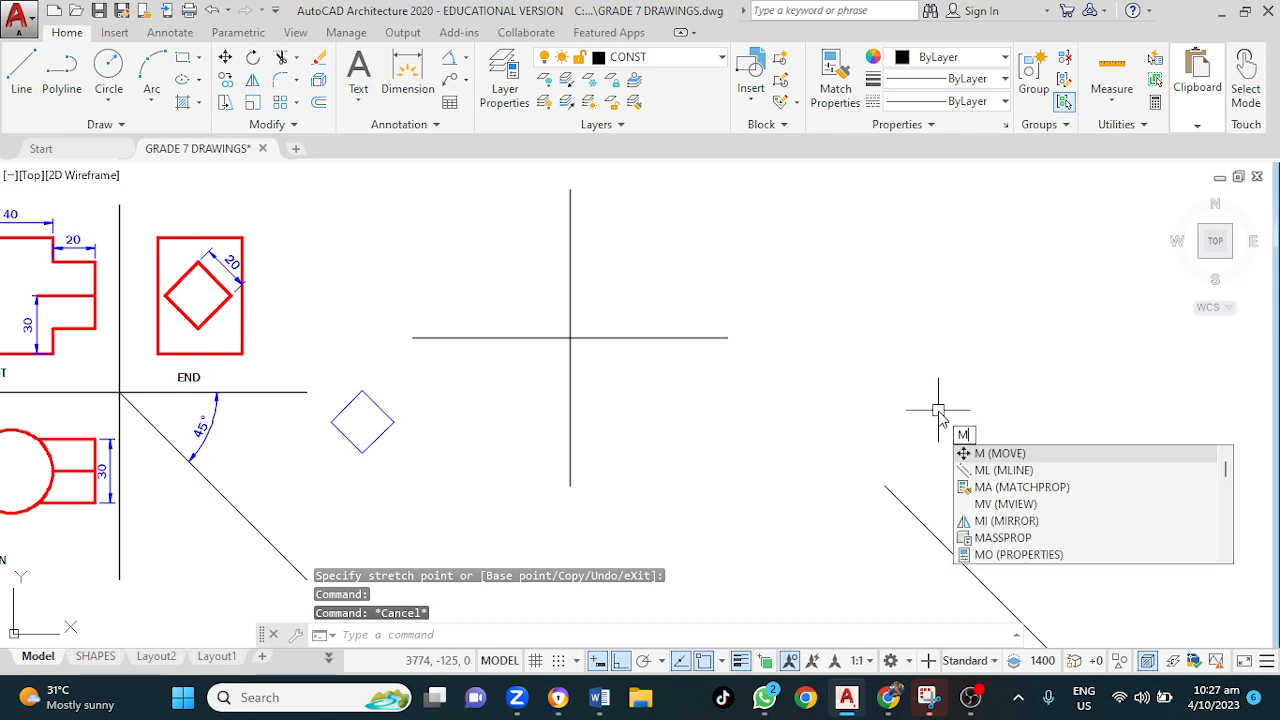
{"action": "key", "text": "Return"}
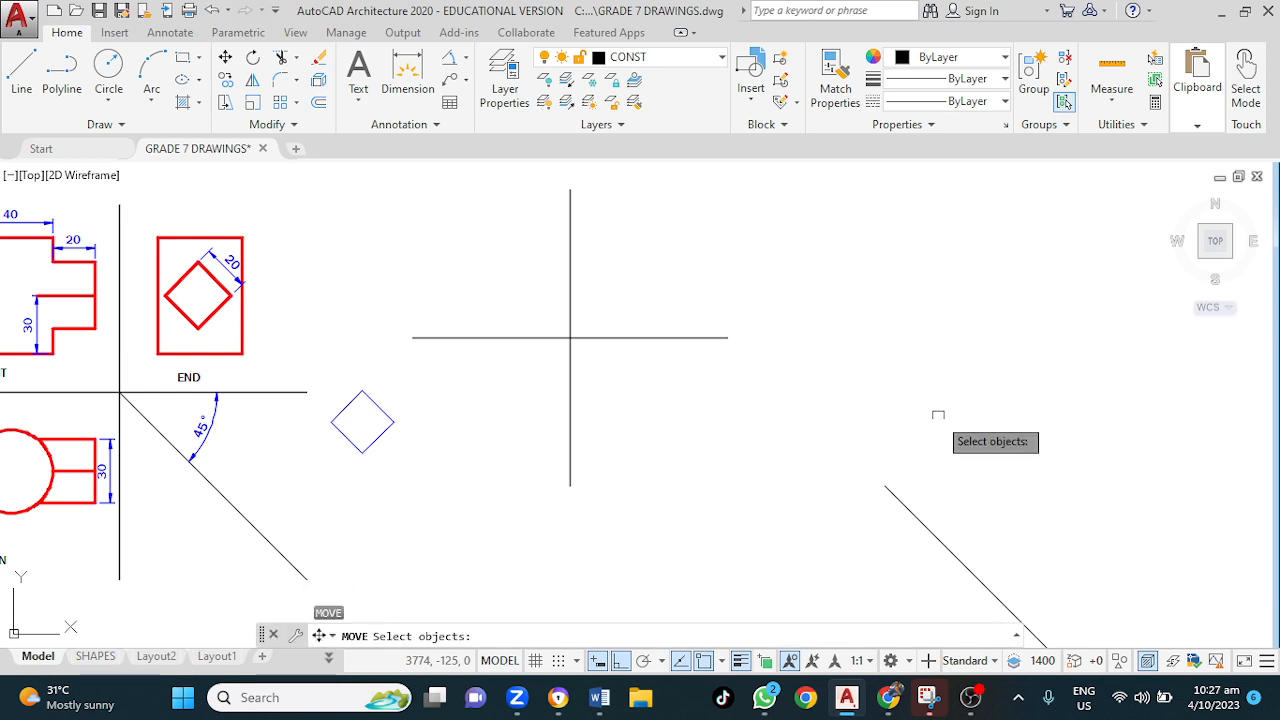
{"action": "left_click", "coordinate": [936, 536]}
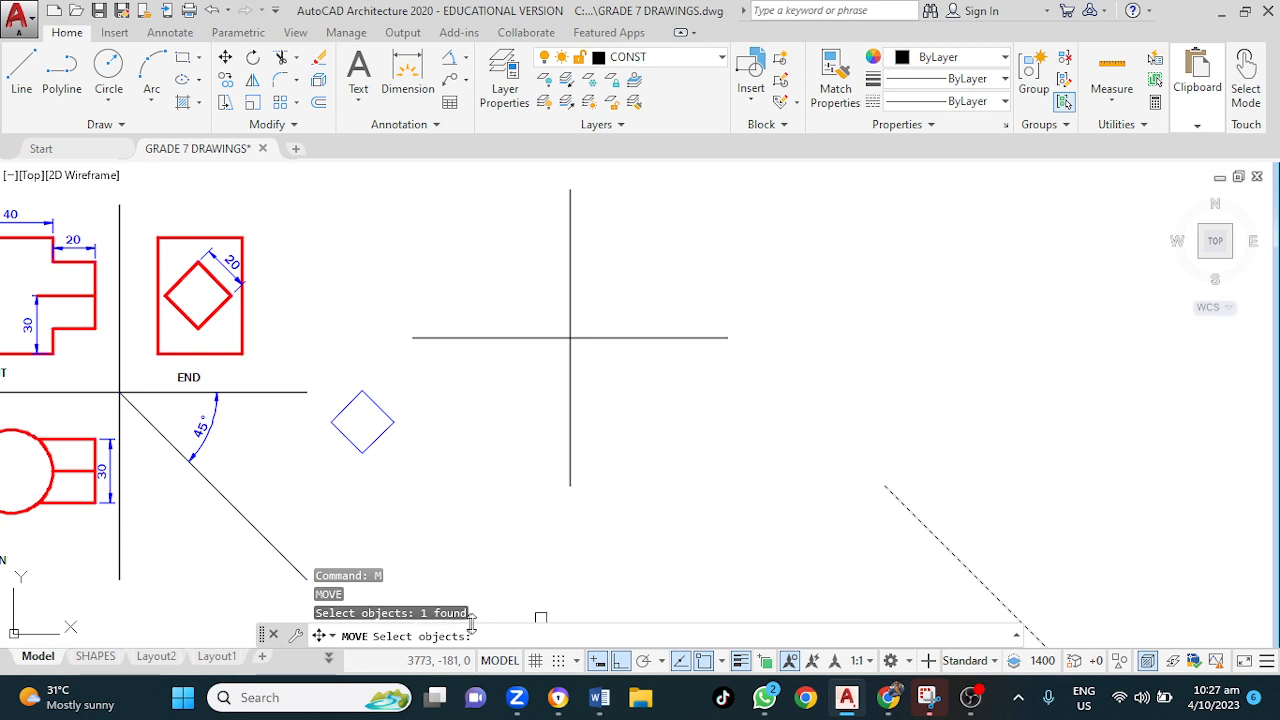
{"action": "left_click", "coordinate": [919, 522]}
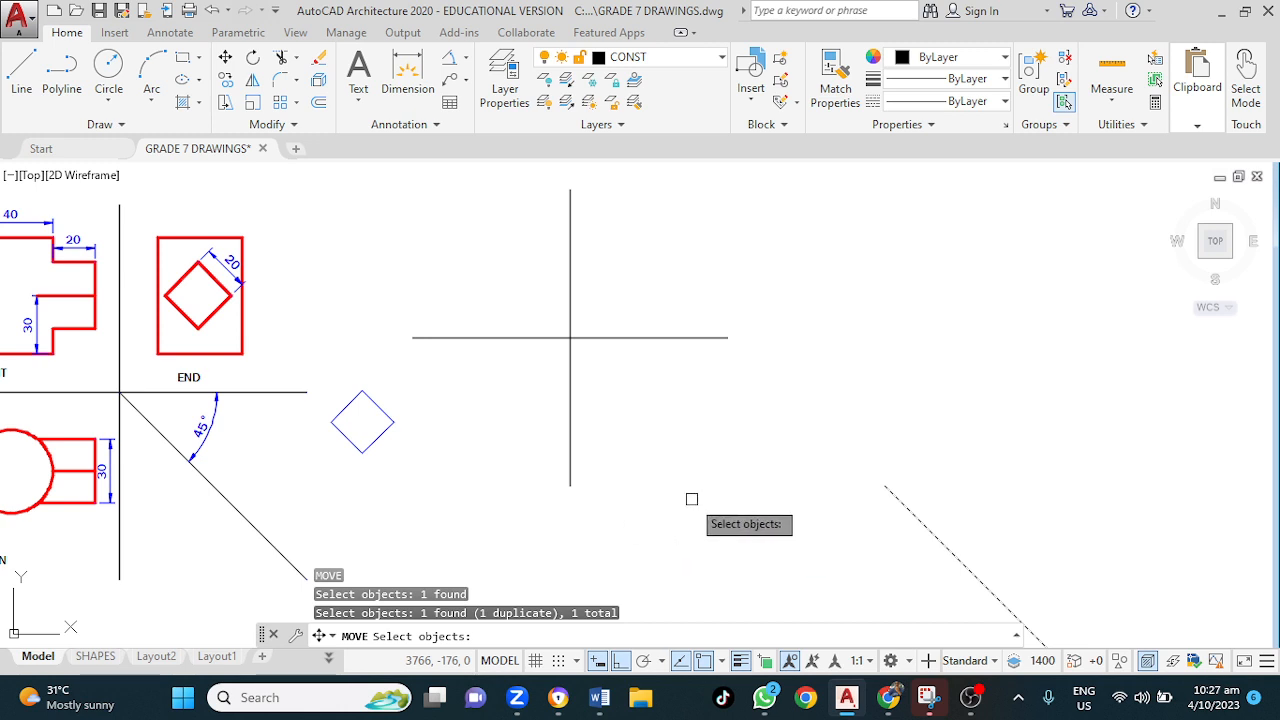
{"action": "key", "text": "Return"}
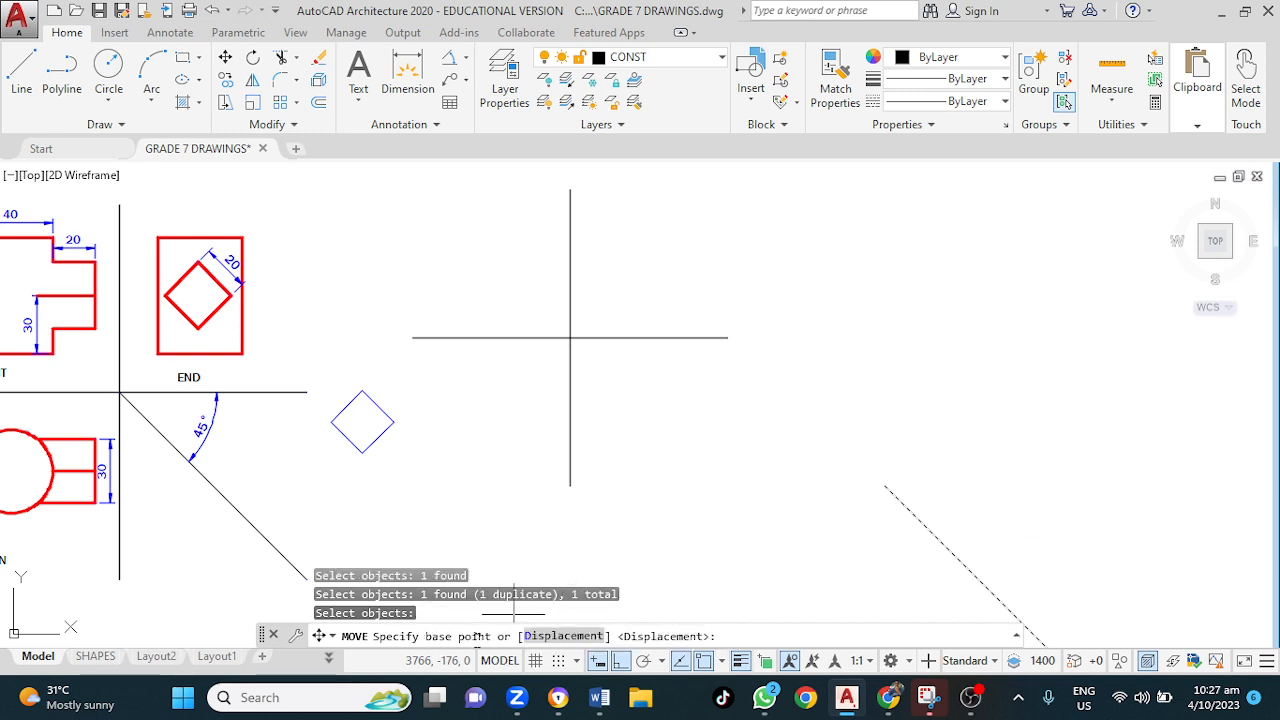
{"action": "left_click", "coordinate": [885, 486]}
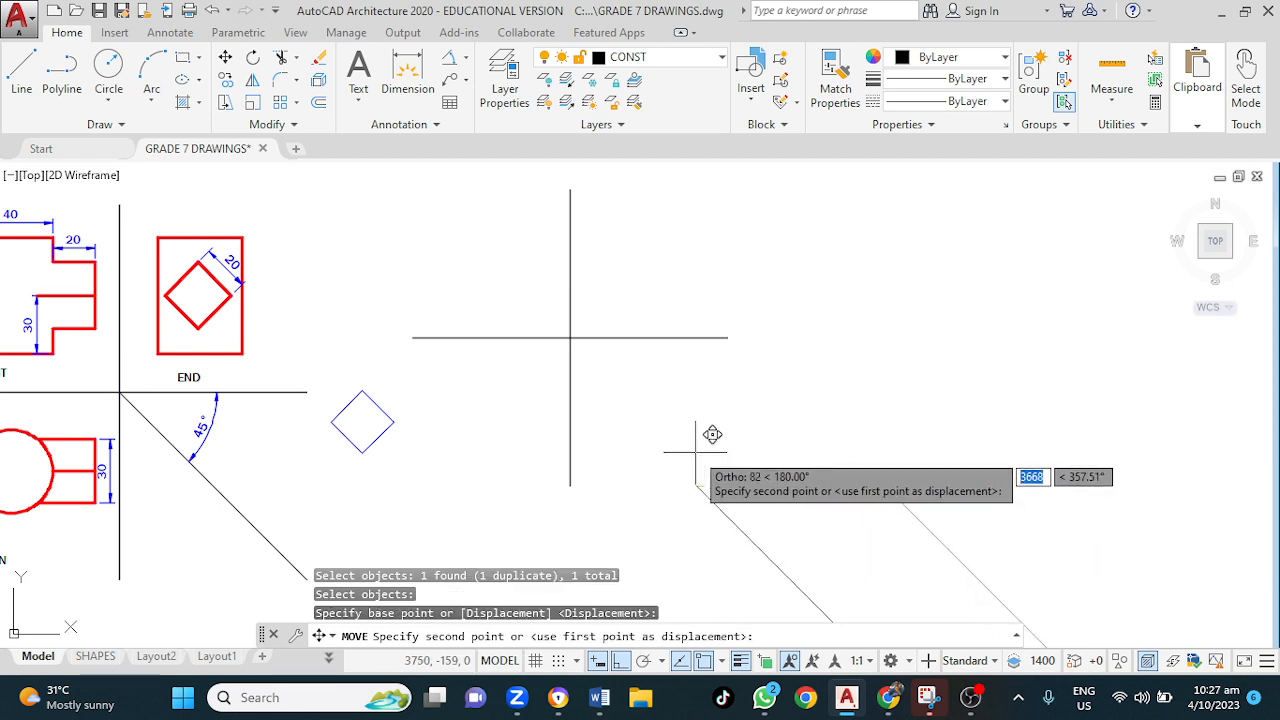
{"action": "left_click", "coordinate": [587, 320]}
{"action": "key", "text": "Escape"}
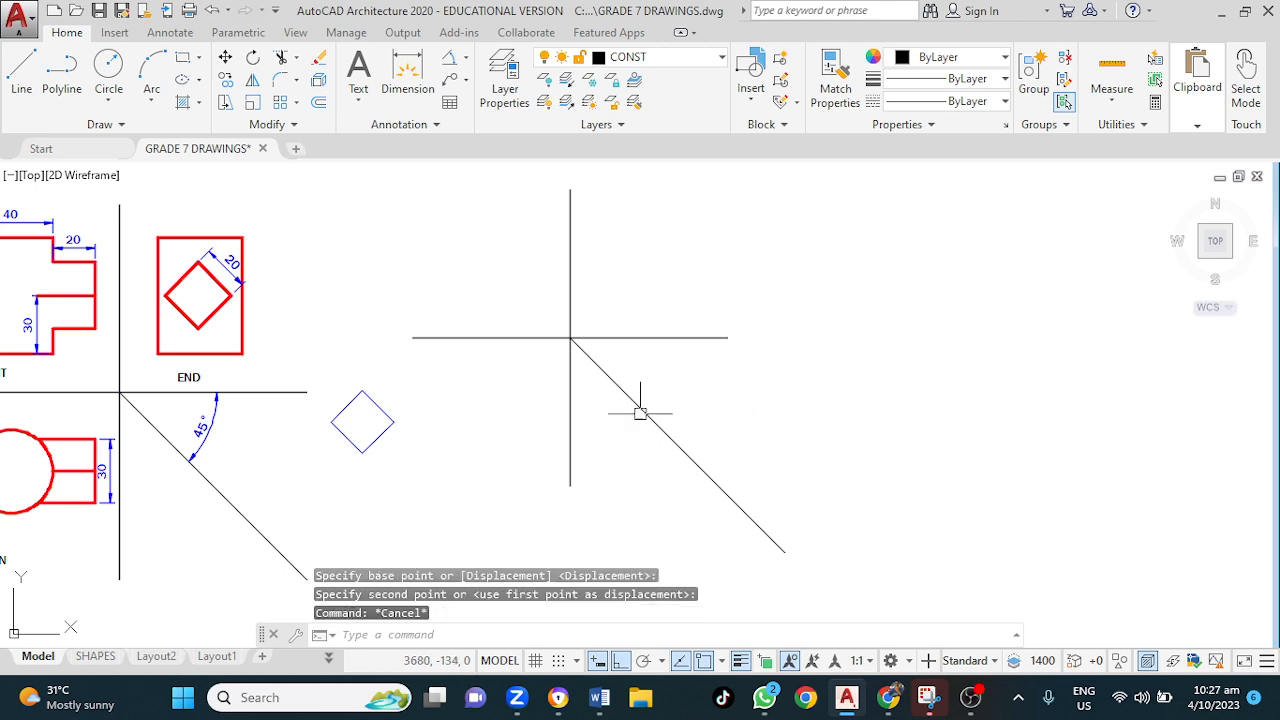
- Draw a 40 by 60 rectangle with a rotation angle of 0 in the upper-left quadrant of the new axes
{"action": "mouse_move", "coordinate": [534, 411]}
{"action": "middle_mouse_down"}
{"action": "mouse_move", "coordinate": [728, 457]}
{"action": "mouse_move", "coordinate": [857, 429]}
{"action": "mouse_move", "coordinate": [826, 426]}
{"action": "middle_mouse_up"}
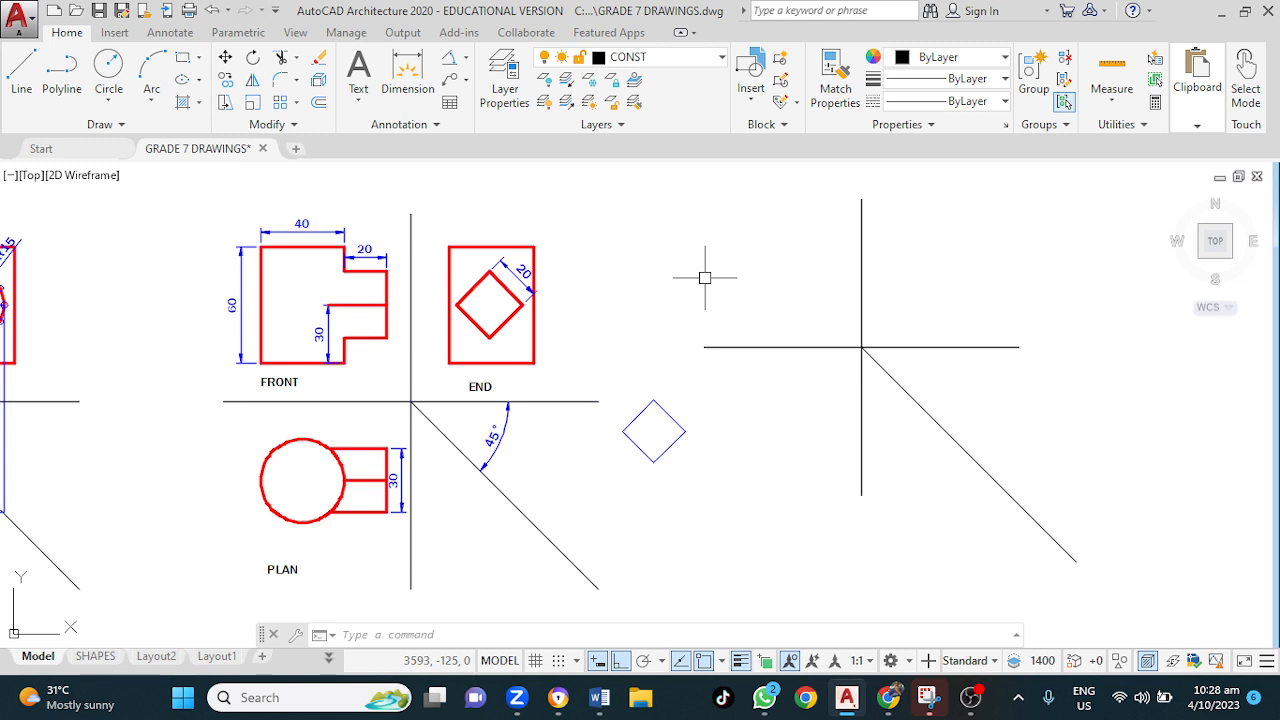
{"action": "type", "text": "REC"}
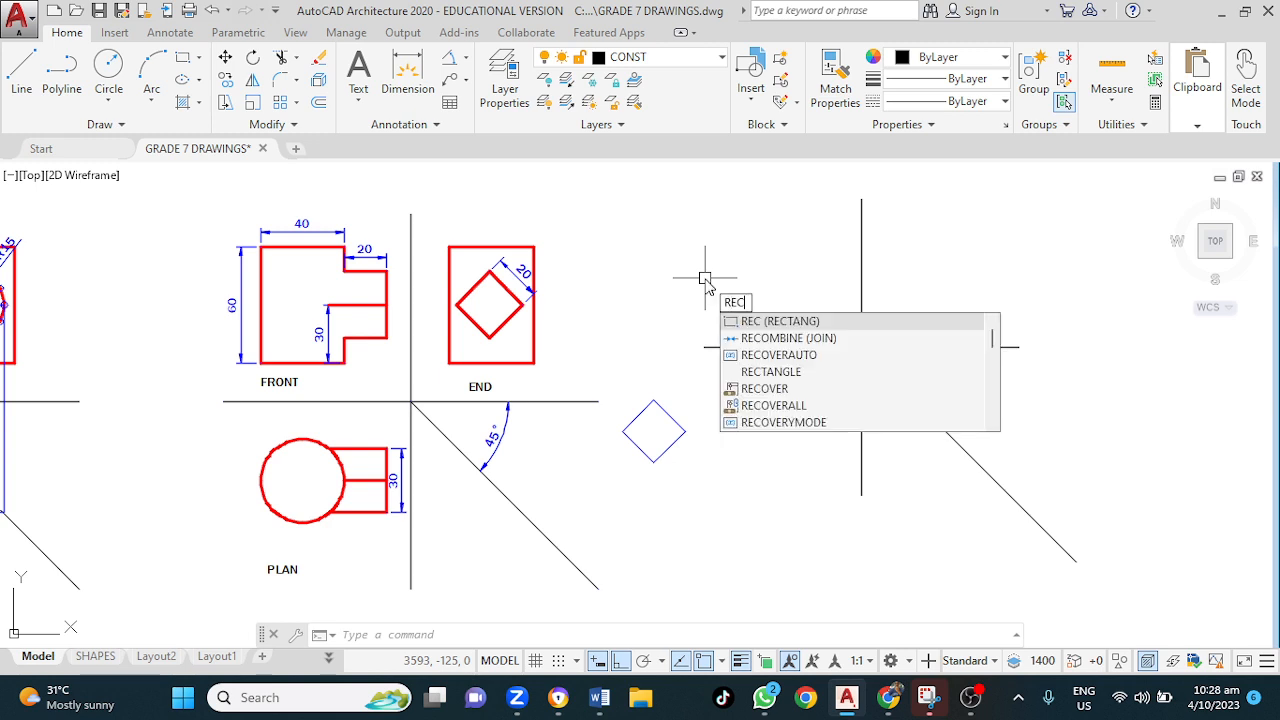
{"action": "key", "text": "Return"}
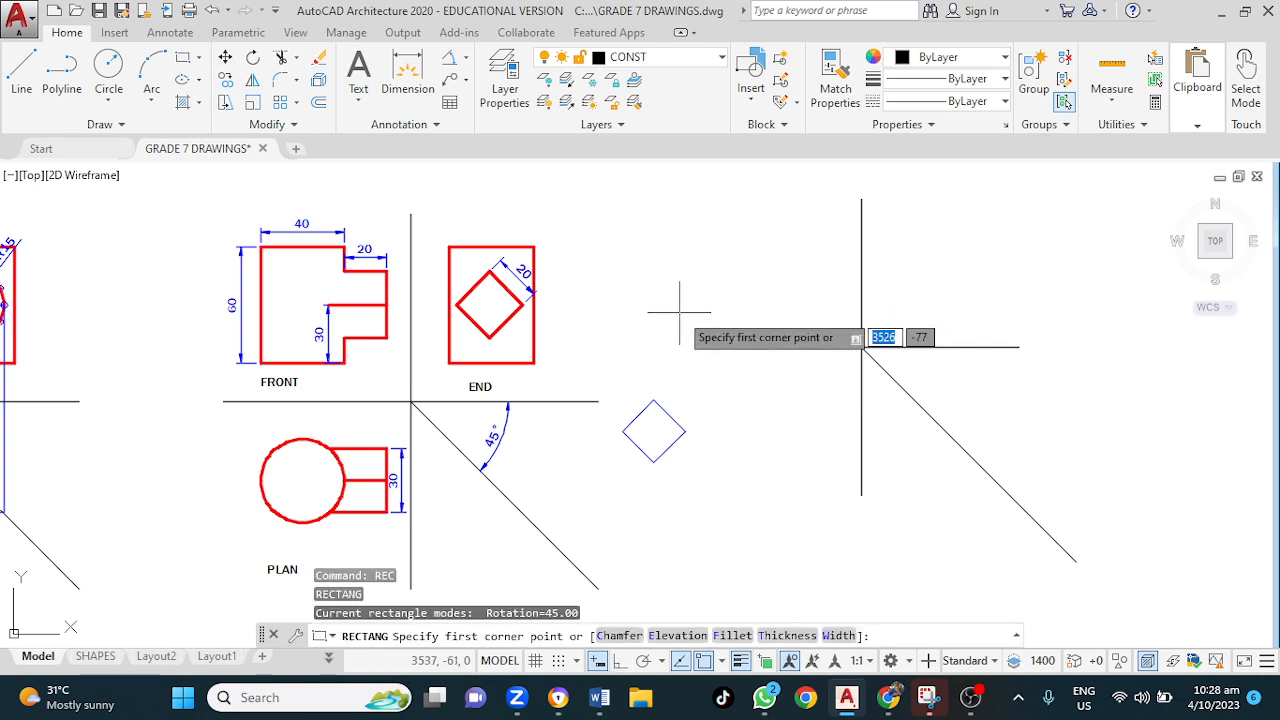
{"action": "left_click", "coordinate": [678, 305]}
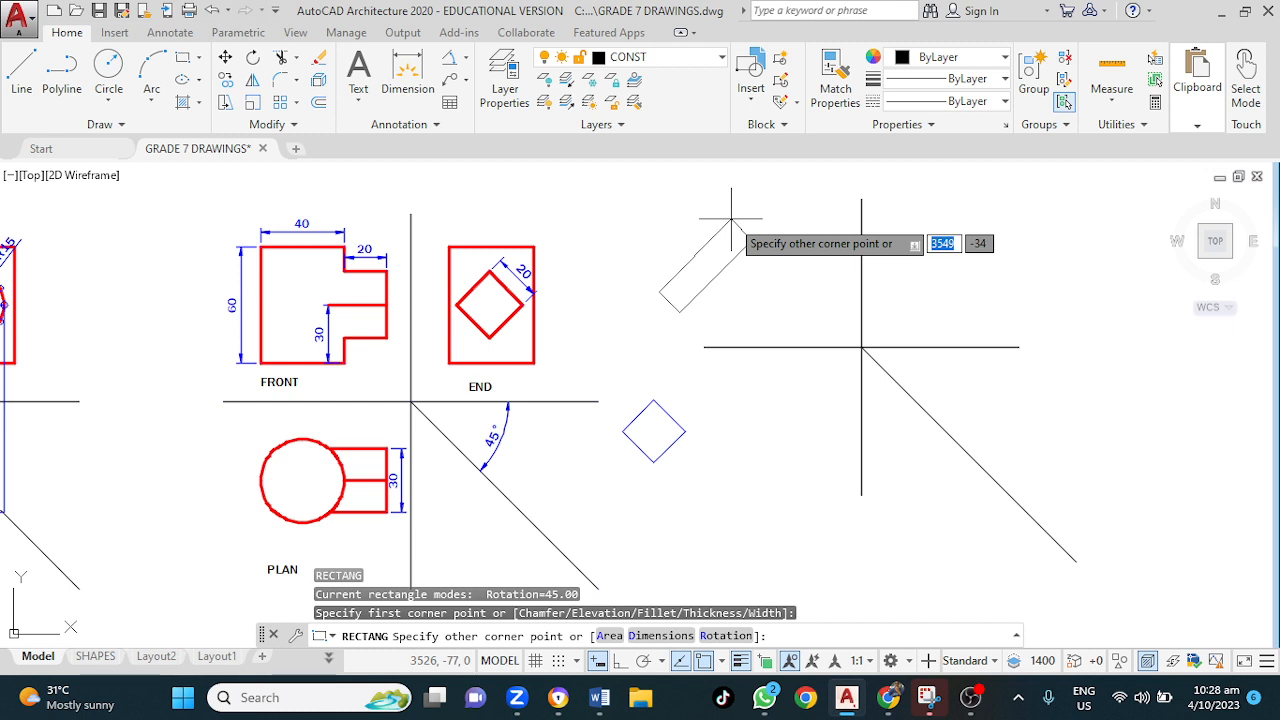
{"action": "left_click", "coordinate": [722, 636]}
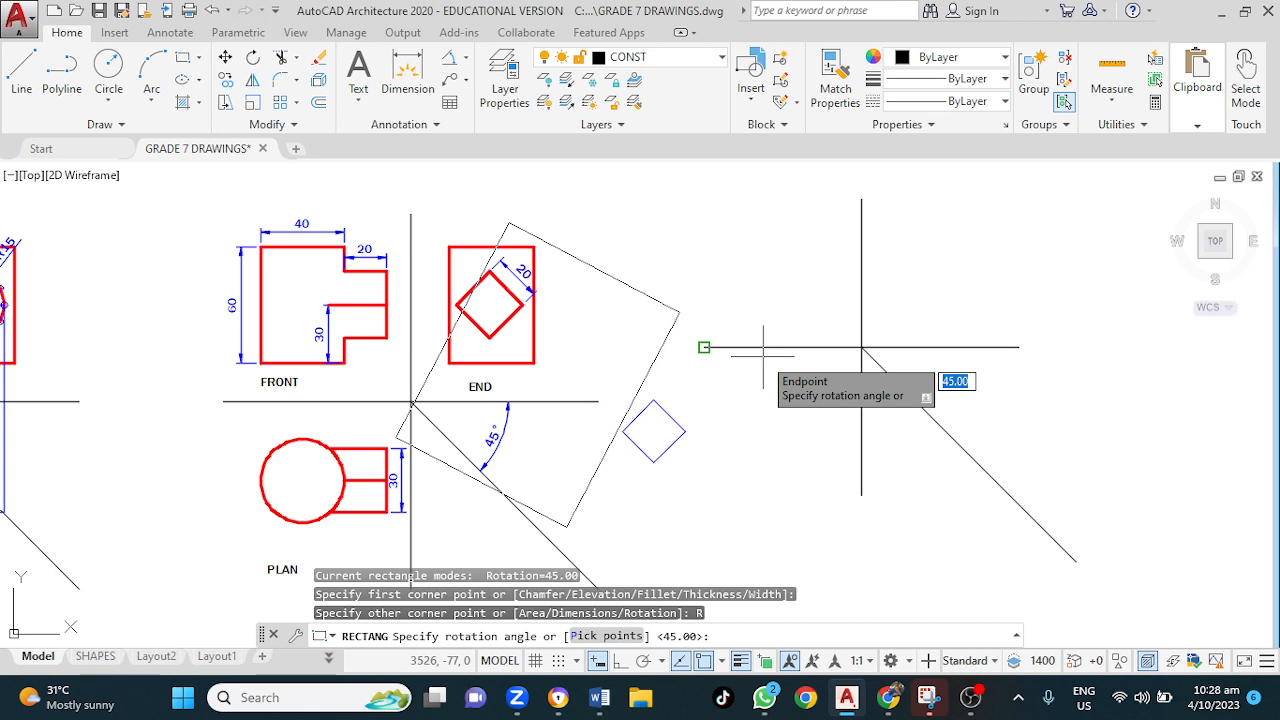
{"action": "type", "text": "0"}
{"action": "key", "text": "Return"}
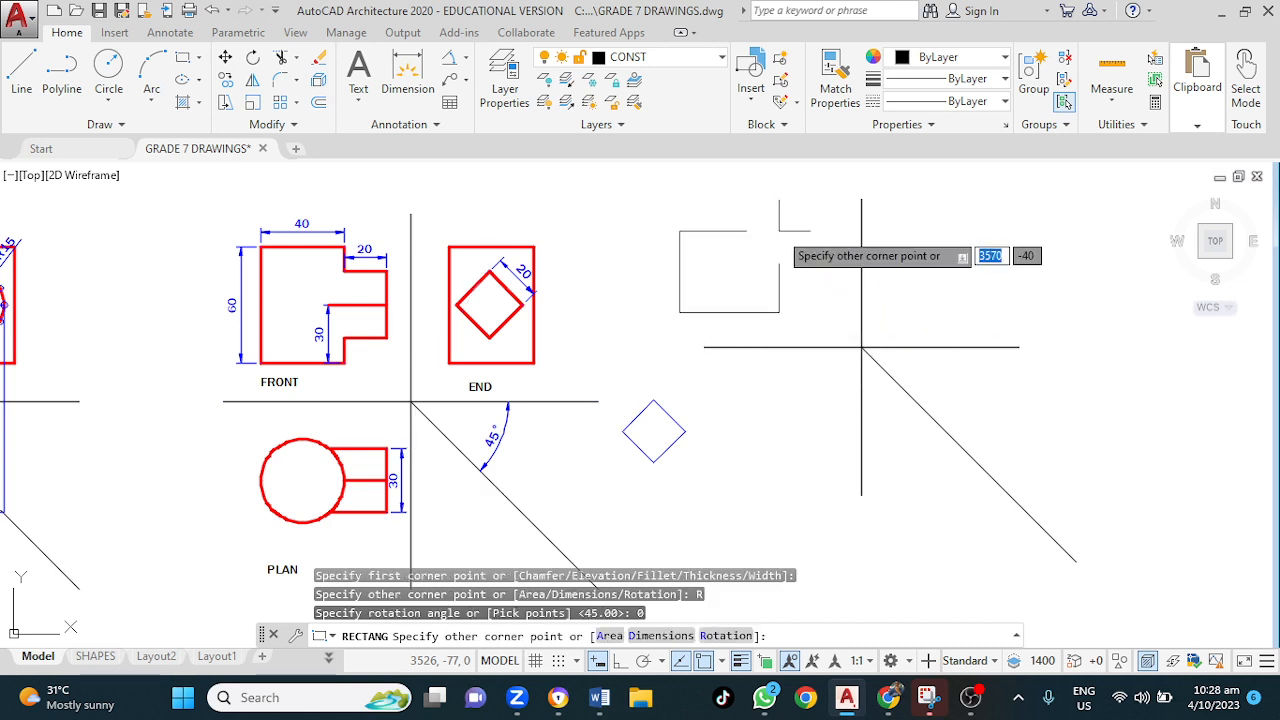
{"action": "type", "text": "@"}
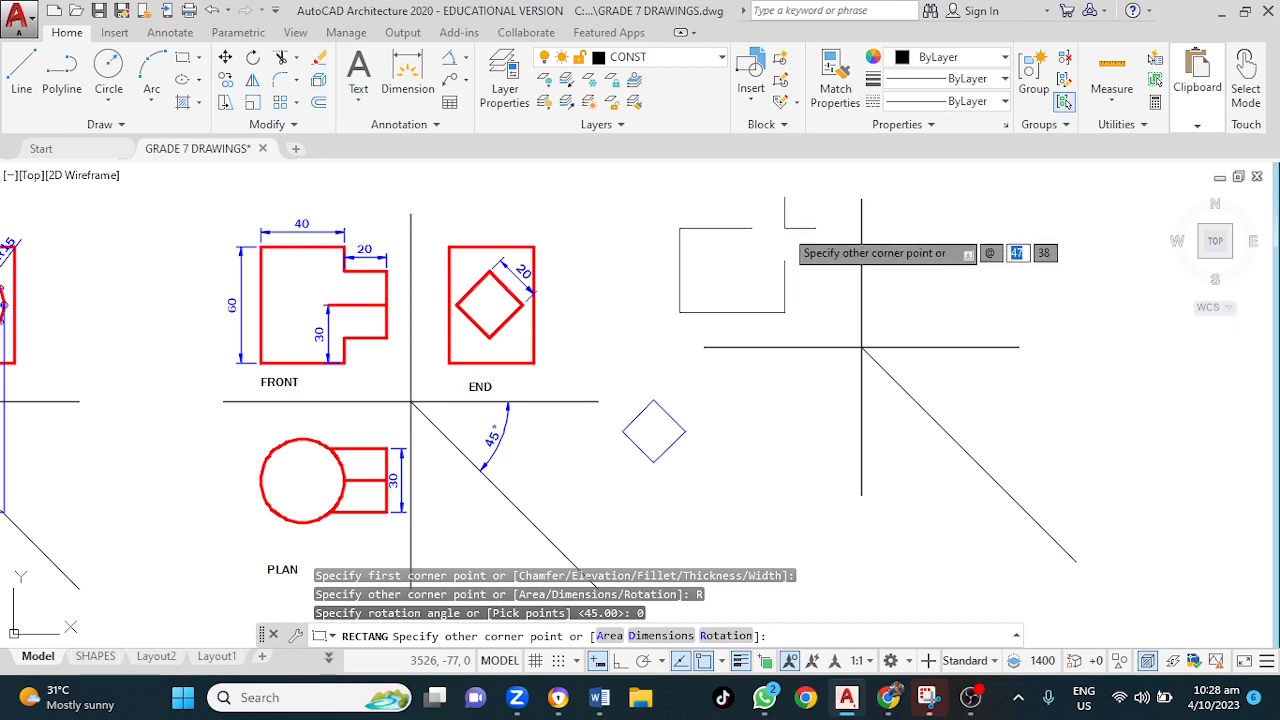
{"action": "type", "text": "4"}
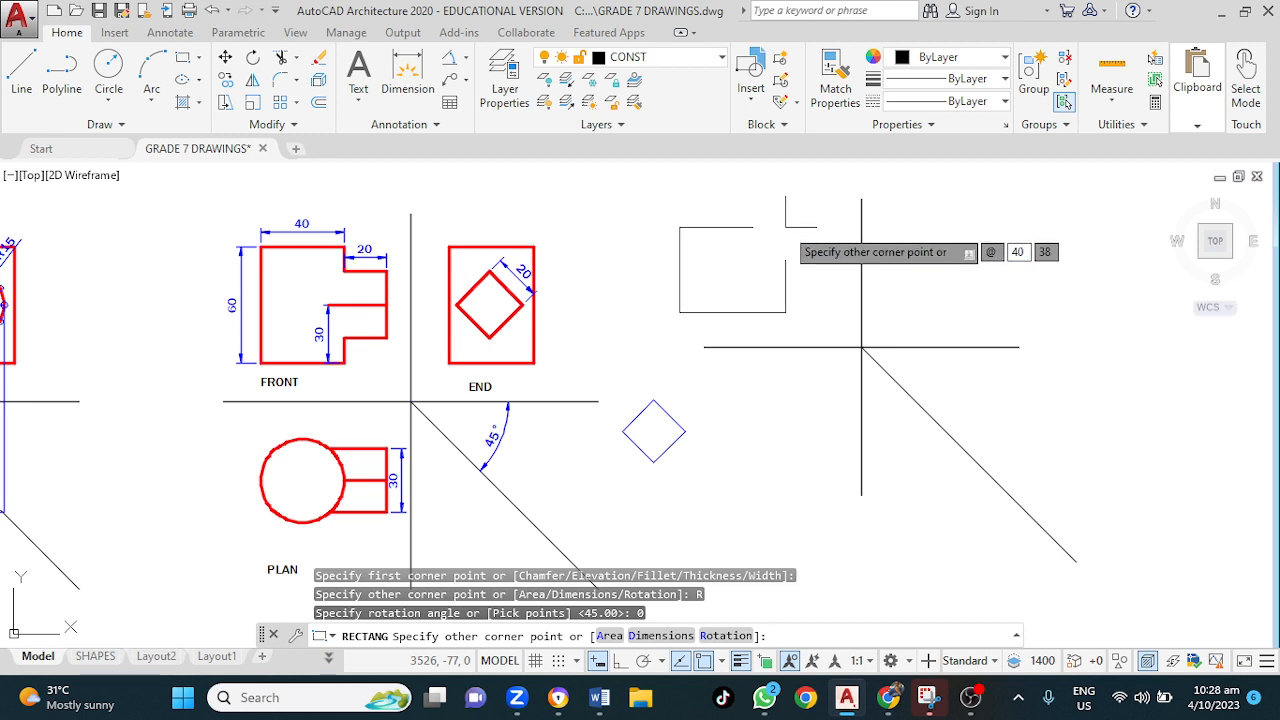
{"action": "key", "text": "Tab"}
{"action": "type", "text": "6"}
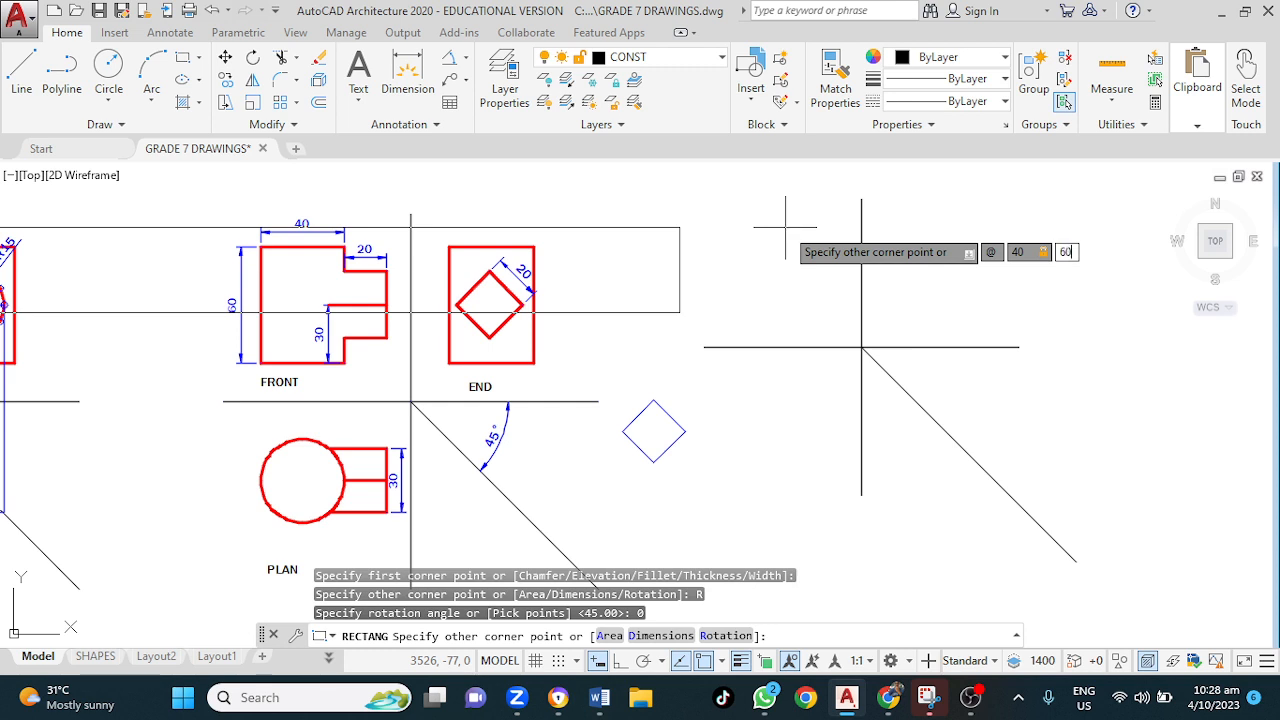
{"action": "key", "text": "Return"}
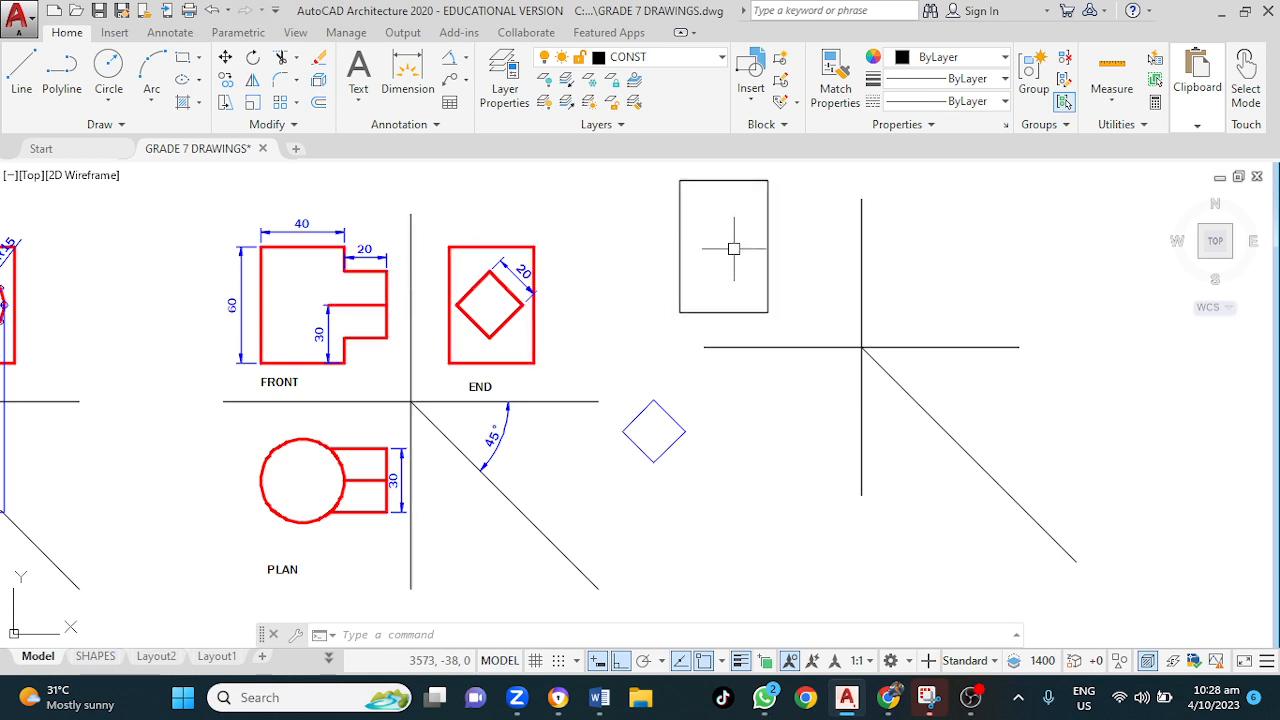
{"action": "left_click", "coordinate": [744, 181]}
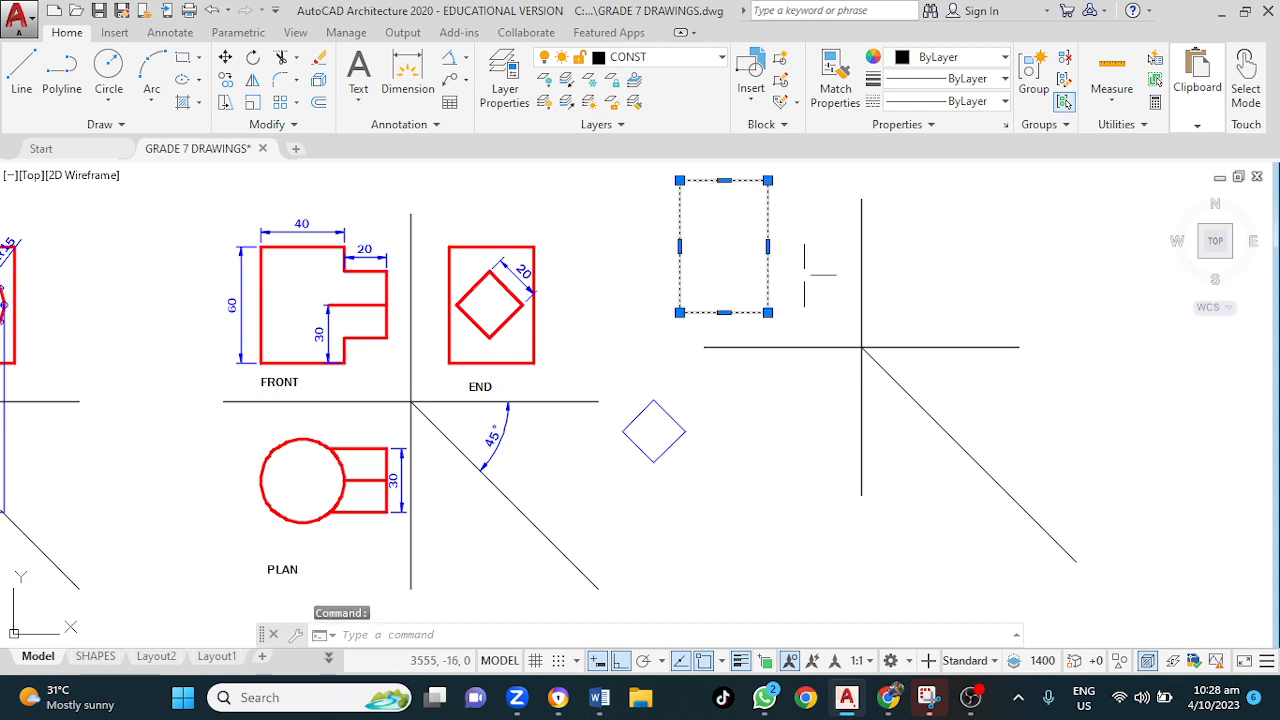
{"action": "key", "text": "Escape"}
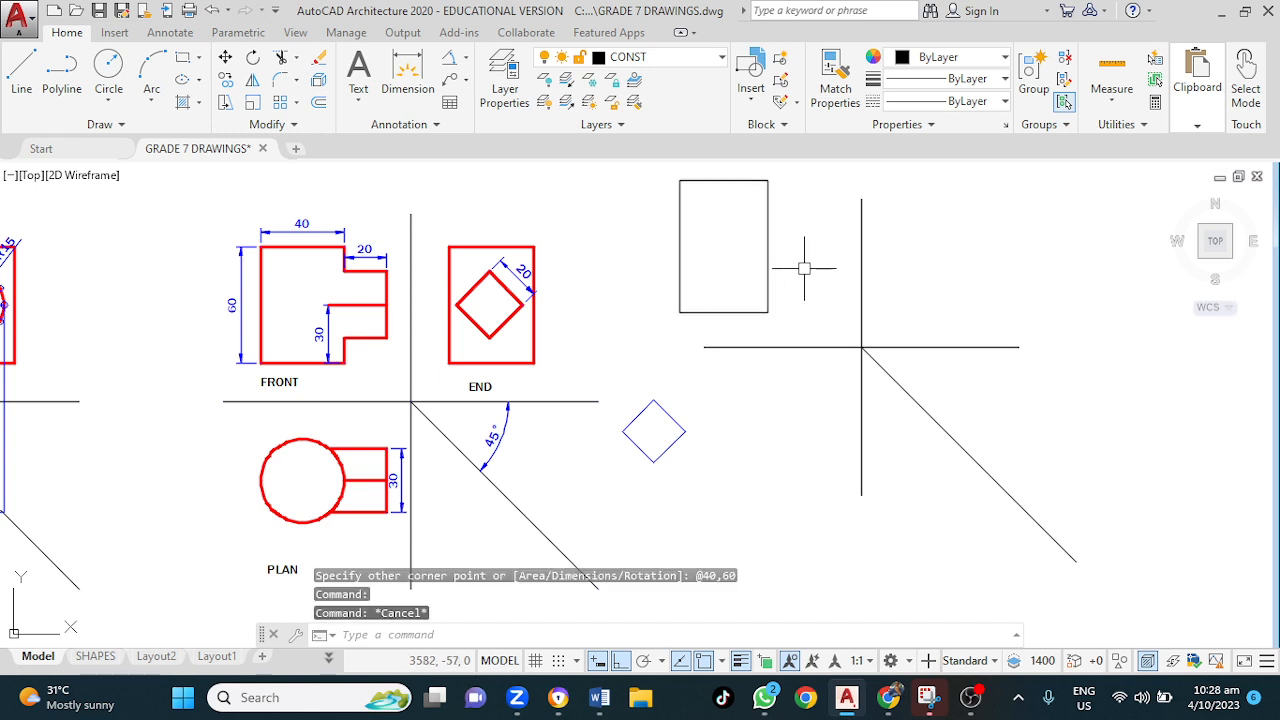
- Move the new 40 by 60 rectangle closer to the axes' intersection, just left of the vertical axis and just above the horizontal axis
{"action": "left_click", "coordinate": [767, 233]}
{"action": "type", "text": "M"}
{"action": "key", "text": "Return"}
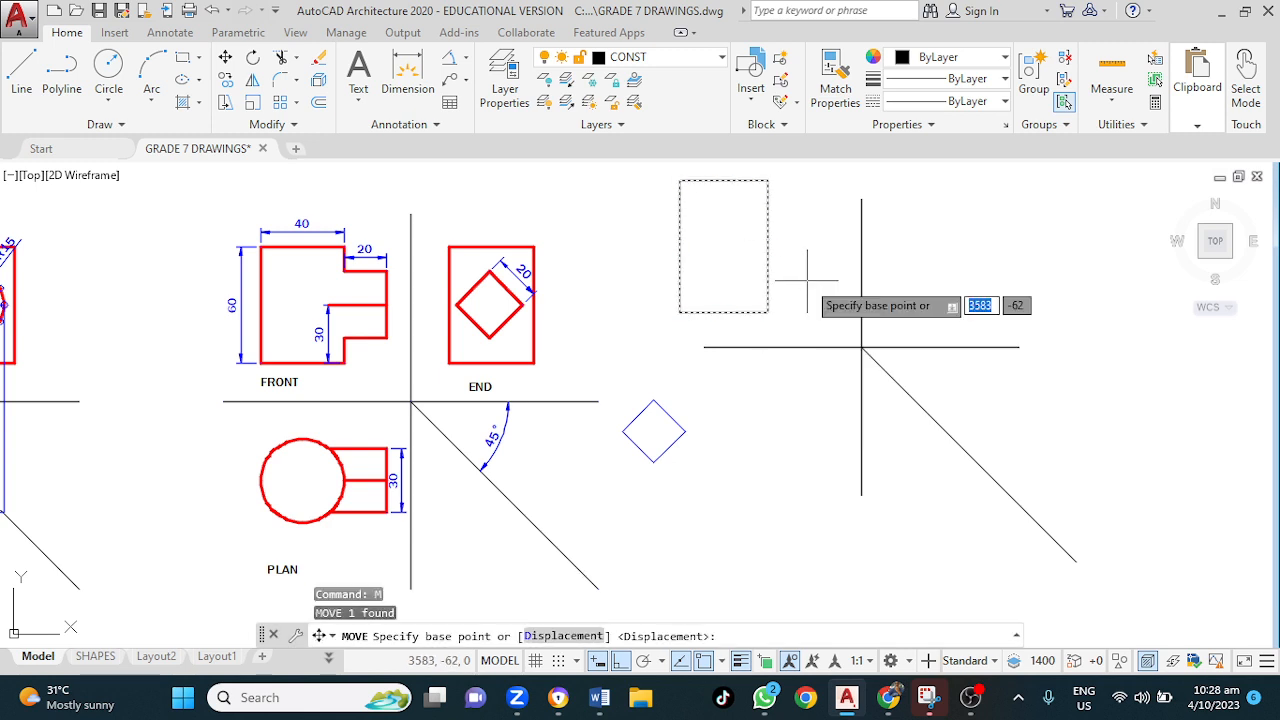
{"action": "left_click", "coordinate": [803, 284]}
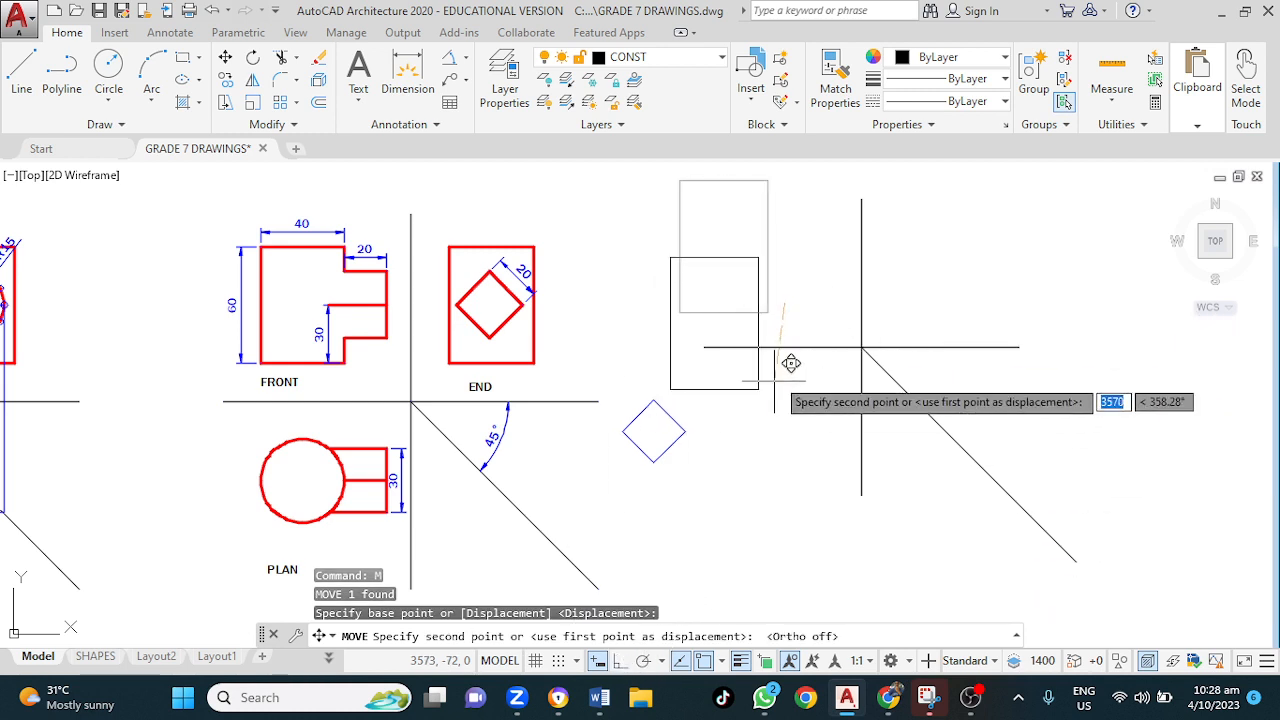
{"action": "left_click", "coordinate": [868, 309]}
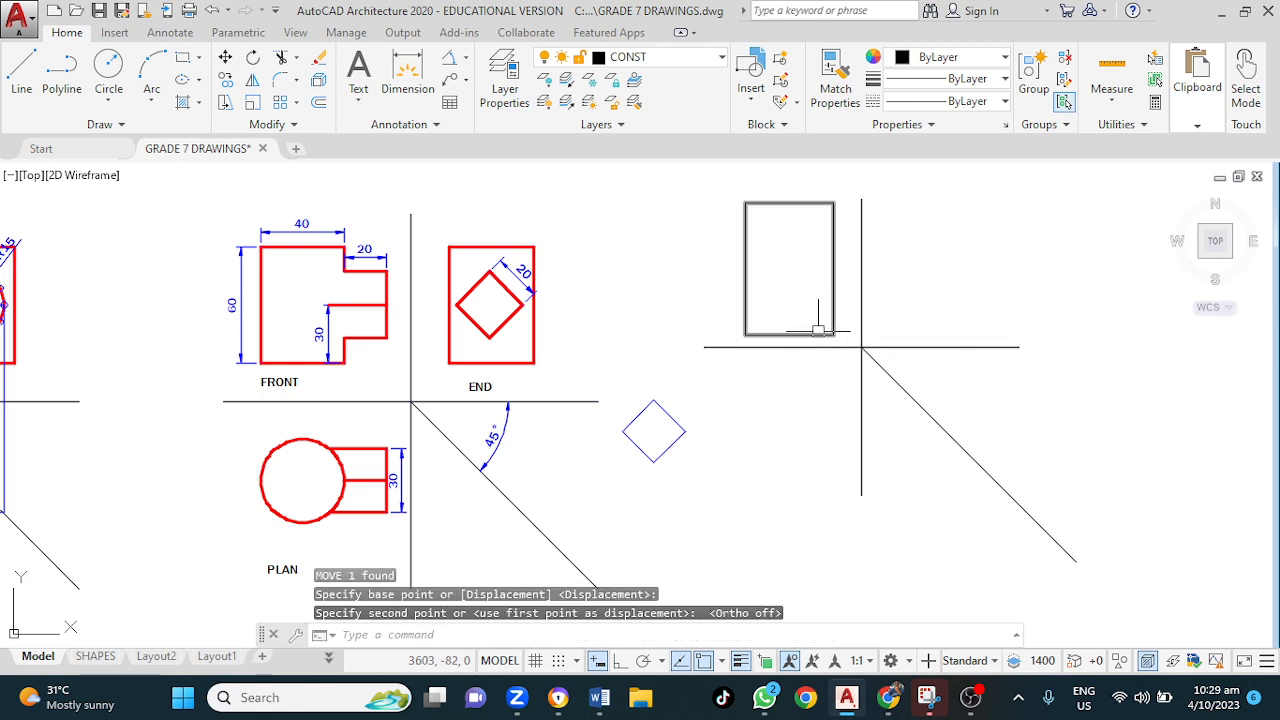
{"action": "key", "text": "Escape"}
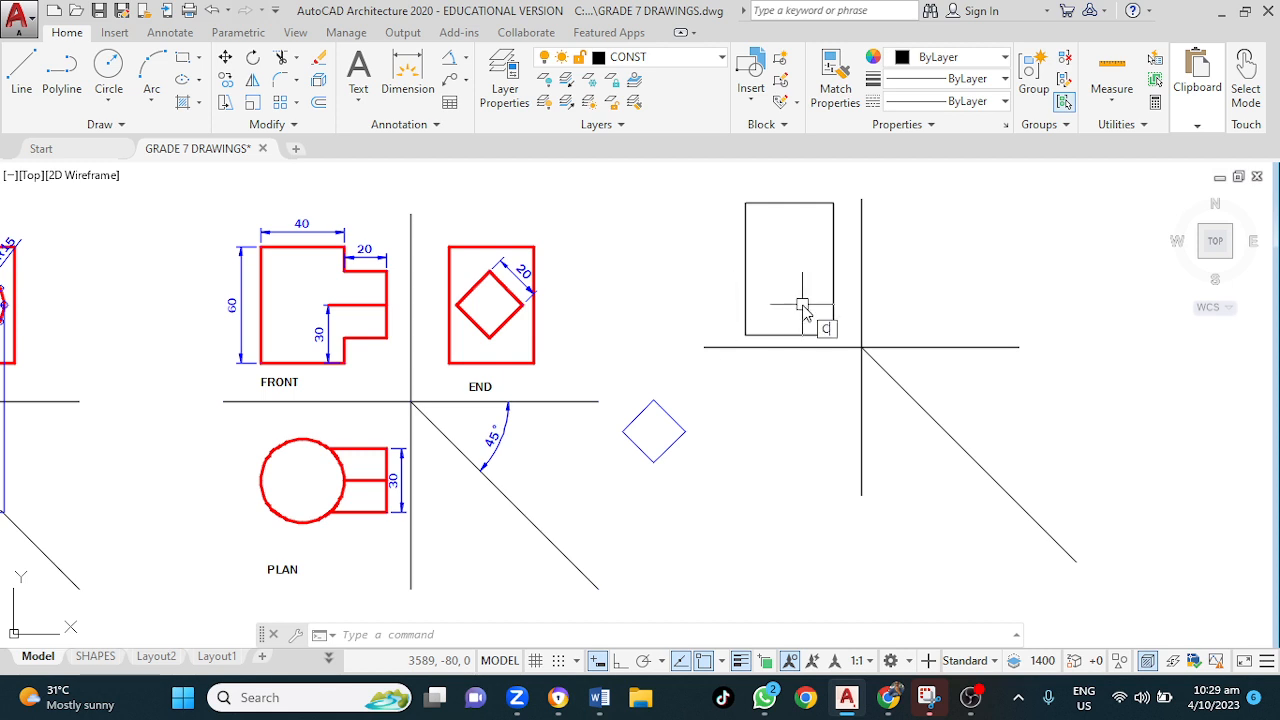
- Draw a circle of radius 20 centred on the midpoint of the rectangle's top edge, reaching its upper-left corner
{"action": "key", "text": "Return"}
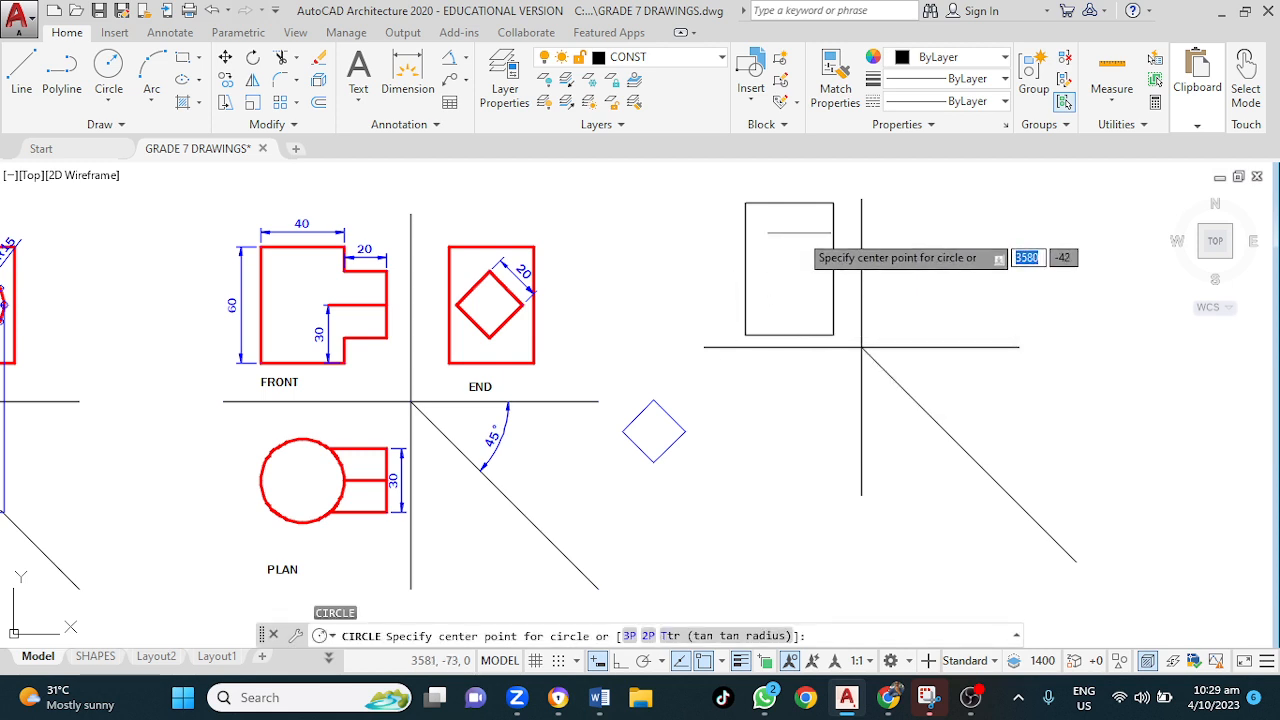
{"action": "left_click", "coordinate": [789, 203]}
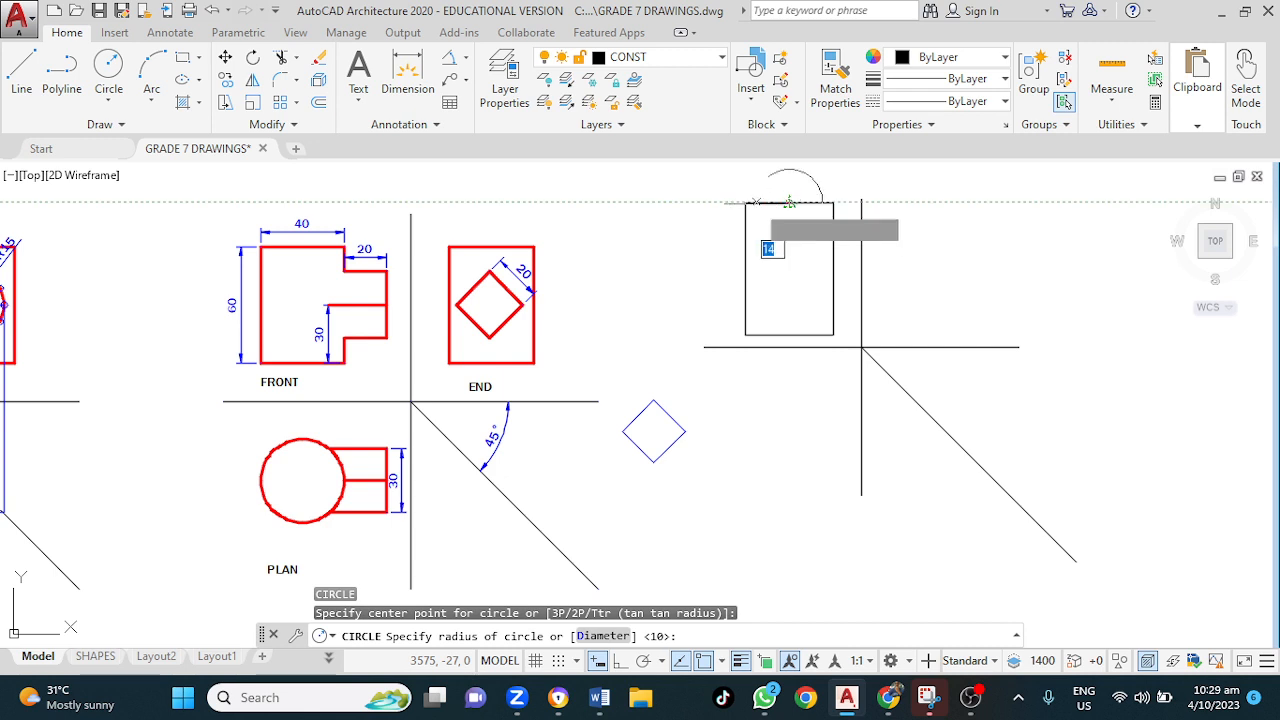
{"action": "left_click", "coordinate": [745, 202]}
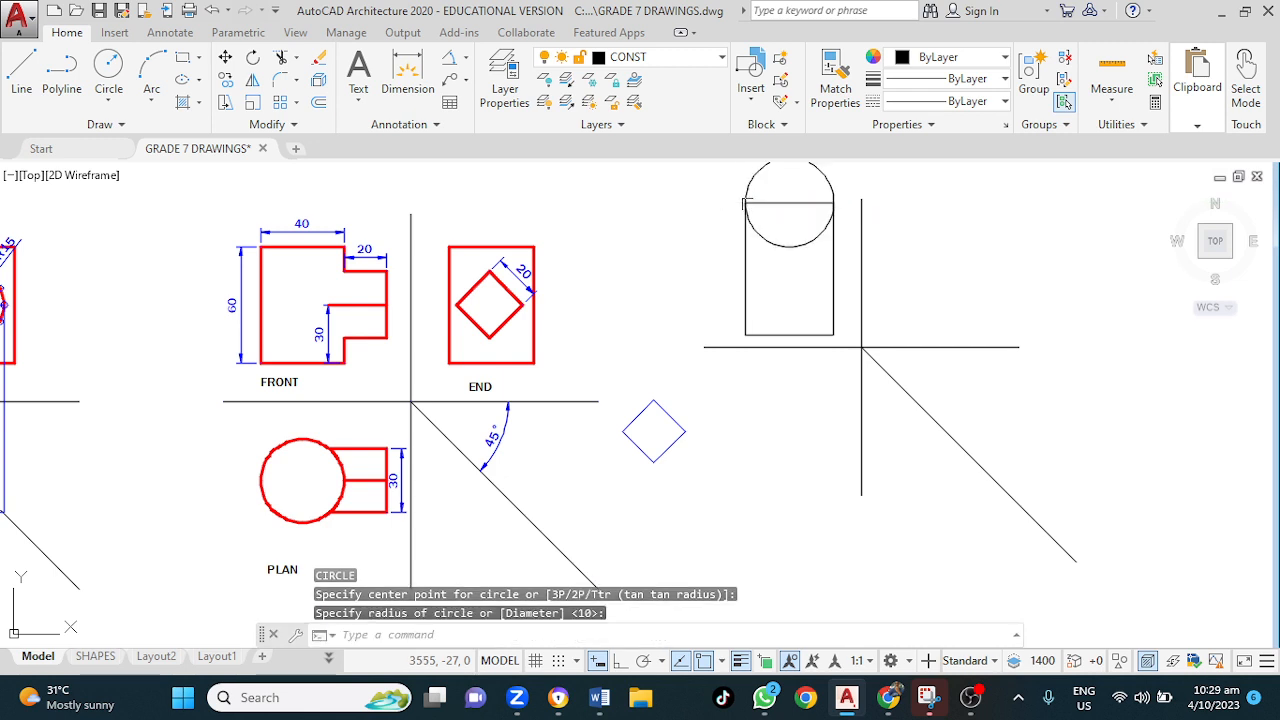
{"action": "right_click", "coordinate": [799, 349]}
{"action": "key", "text": "Escape"}
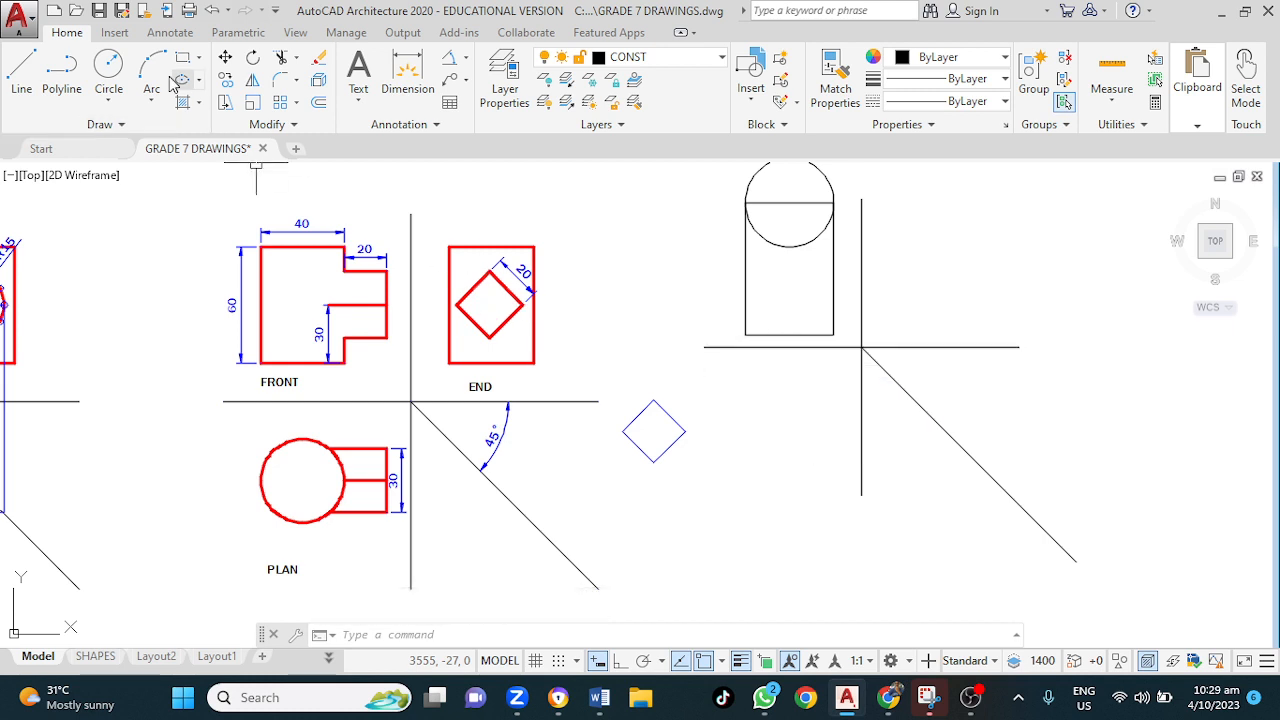
- Draw a circle of radius about 29 centred on the midpoint of the rectangle's bottom edge
{"action": "left_click", "coordinate": [110, 64]}
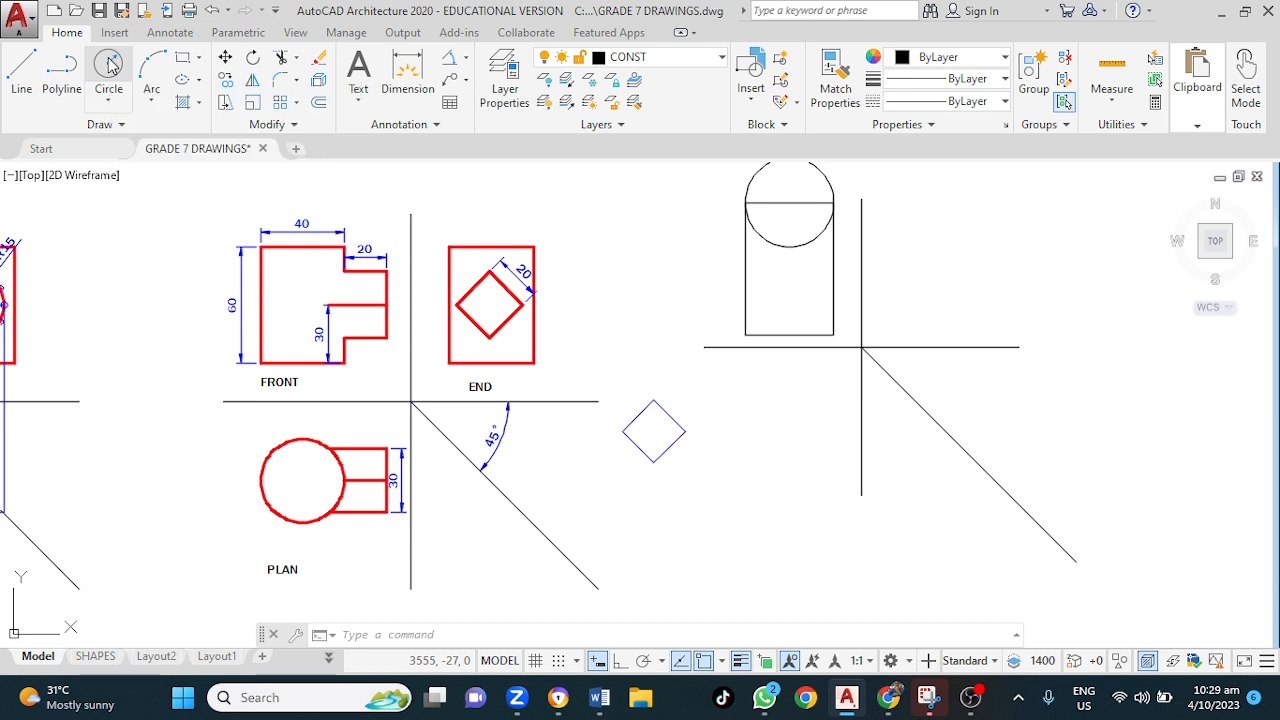
{"action": "left_click", "coordinate": [789, 337]}
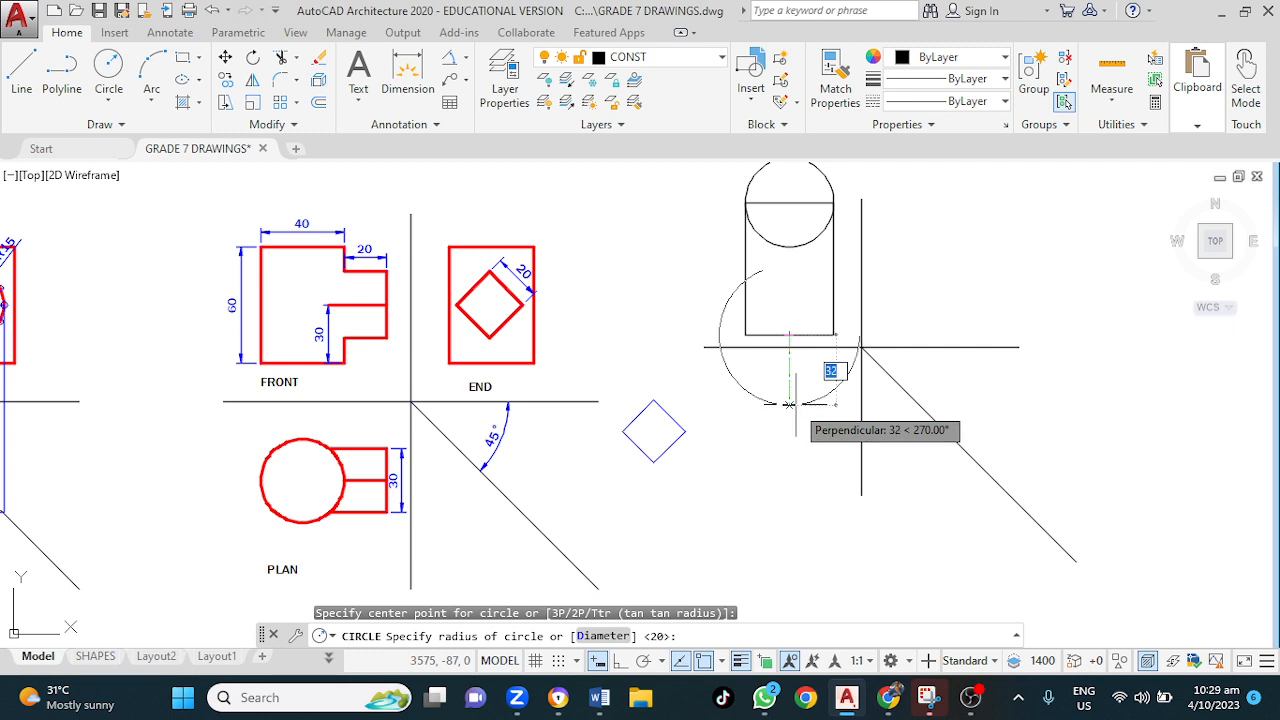
{"action": "left_click", "coordinate": [789, 399]}
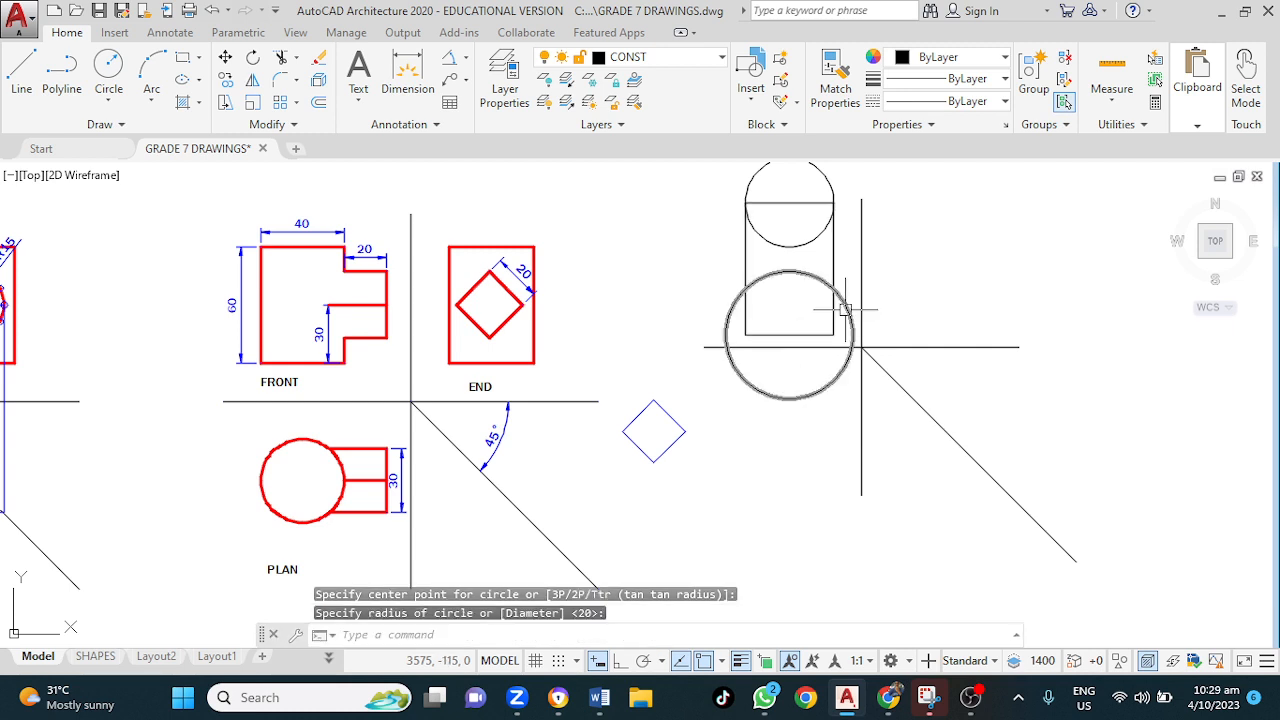
{"action": "key", "text": "Escape"}
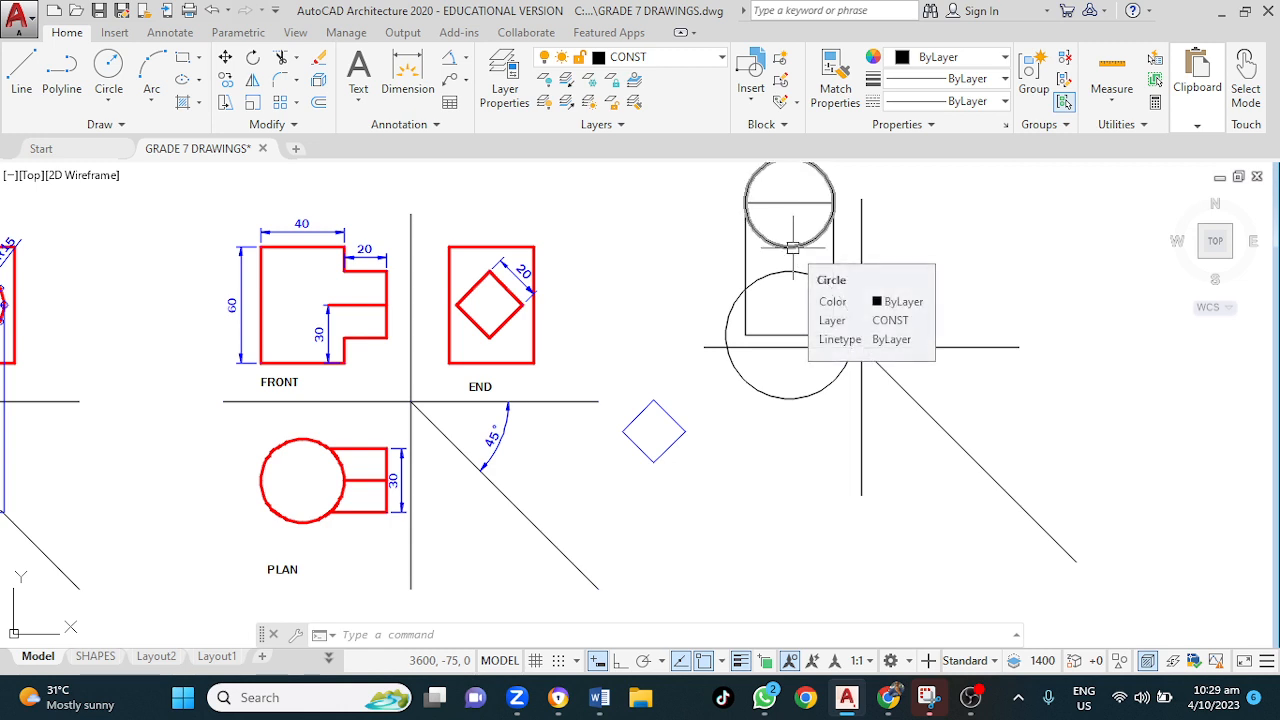
- Draw a two-point circle of diameter 40 hanging down from the lowest point of the larger circle
{"action": "left_click", "coordinate": [792, 247]}
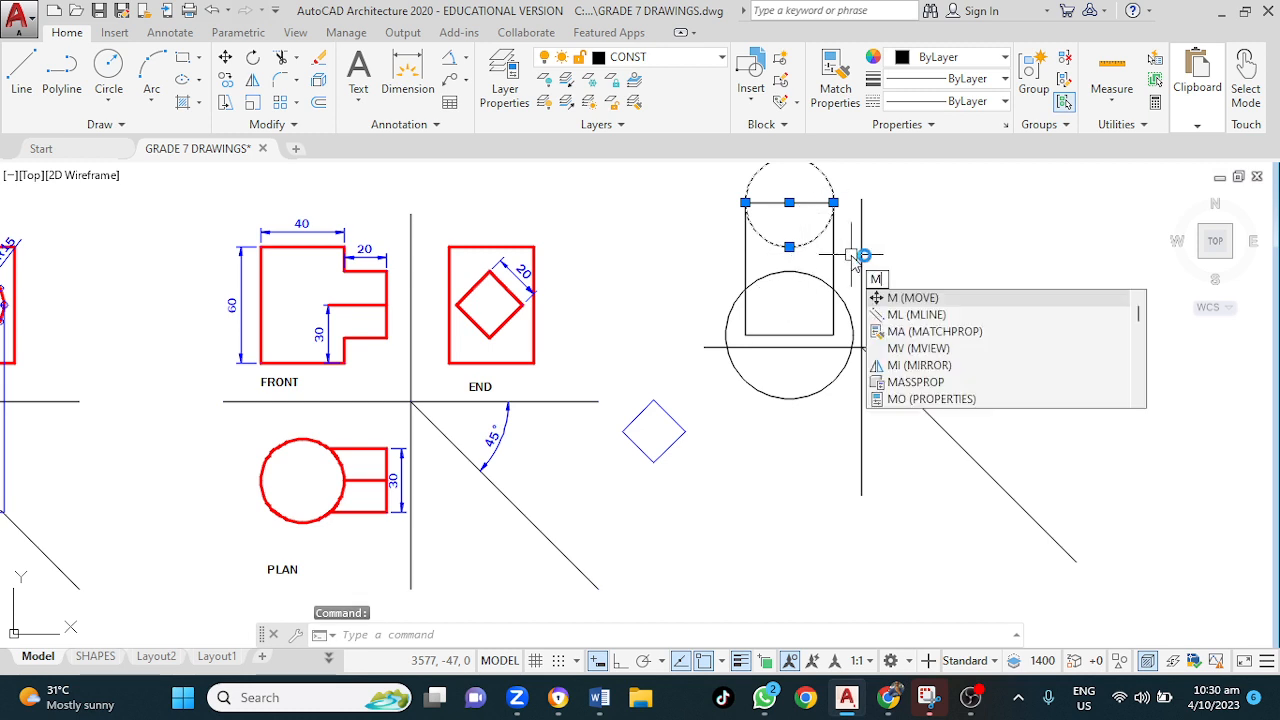
{"action": "key", "text": "Escape"}
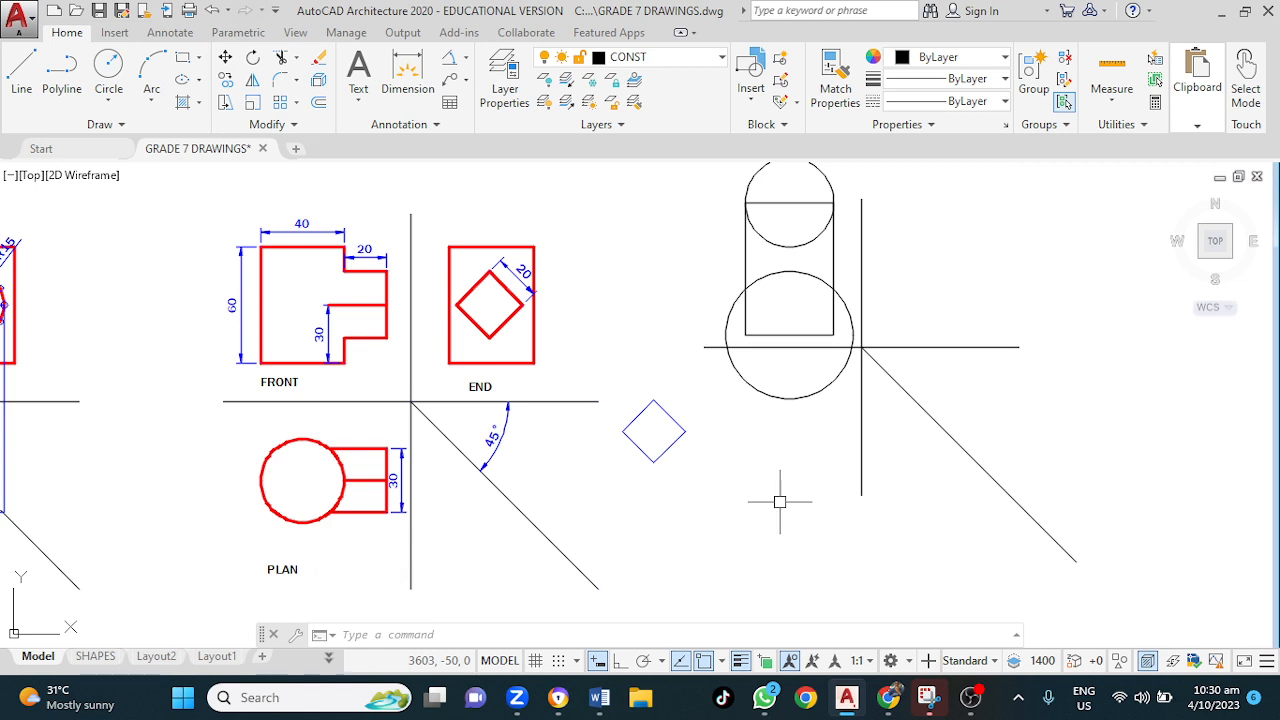
{"action": "type", "text": "c"}
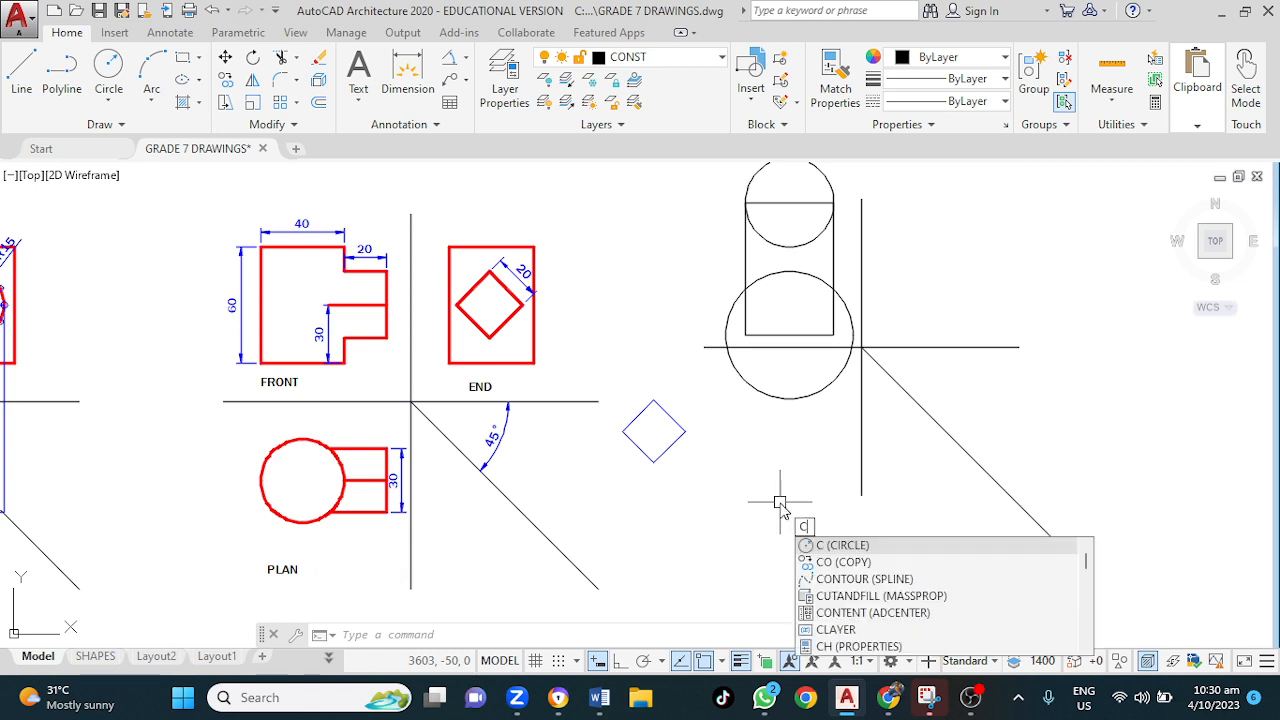
{"action": "key", "text": "Return"}
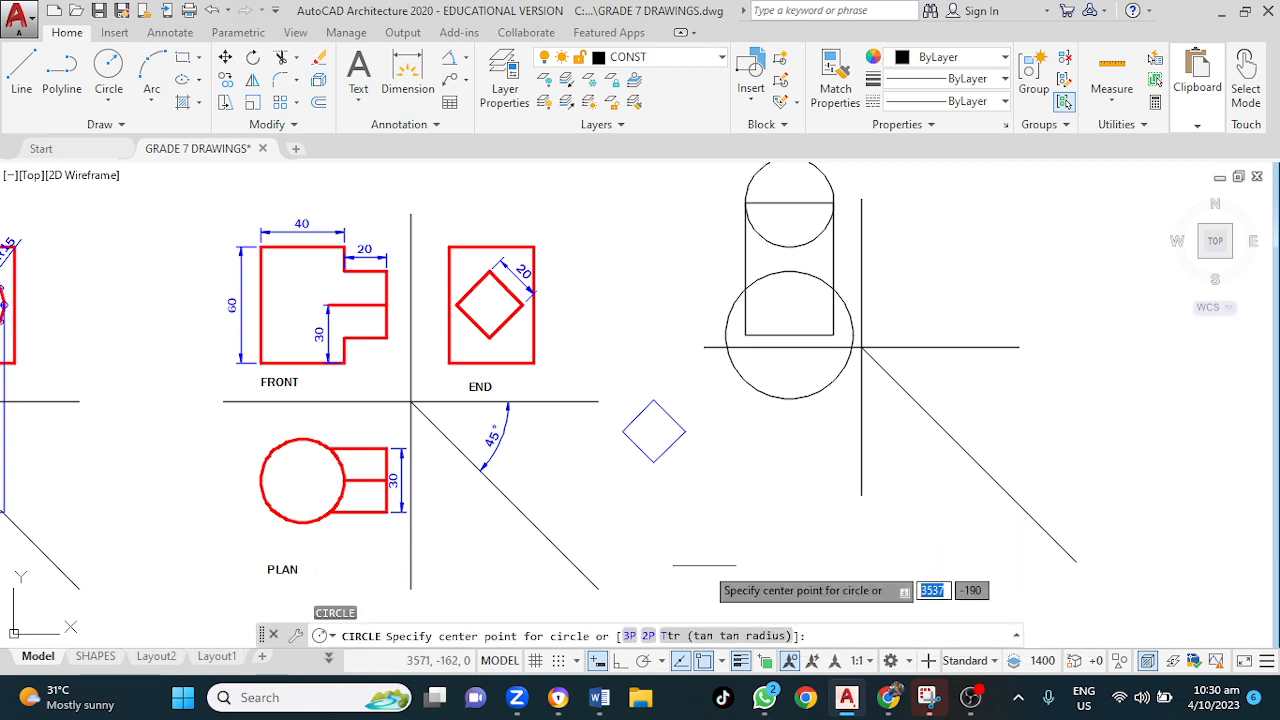
{"action": "type", "text": "2p"}
{"action": "key", "text": "Return"}
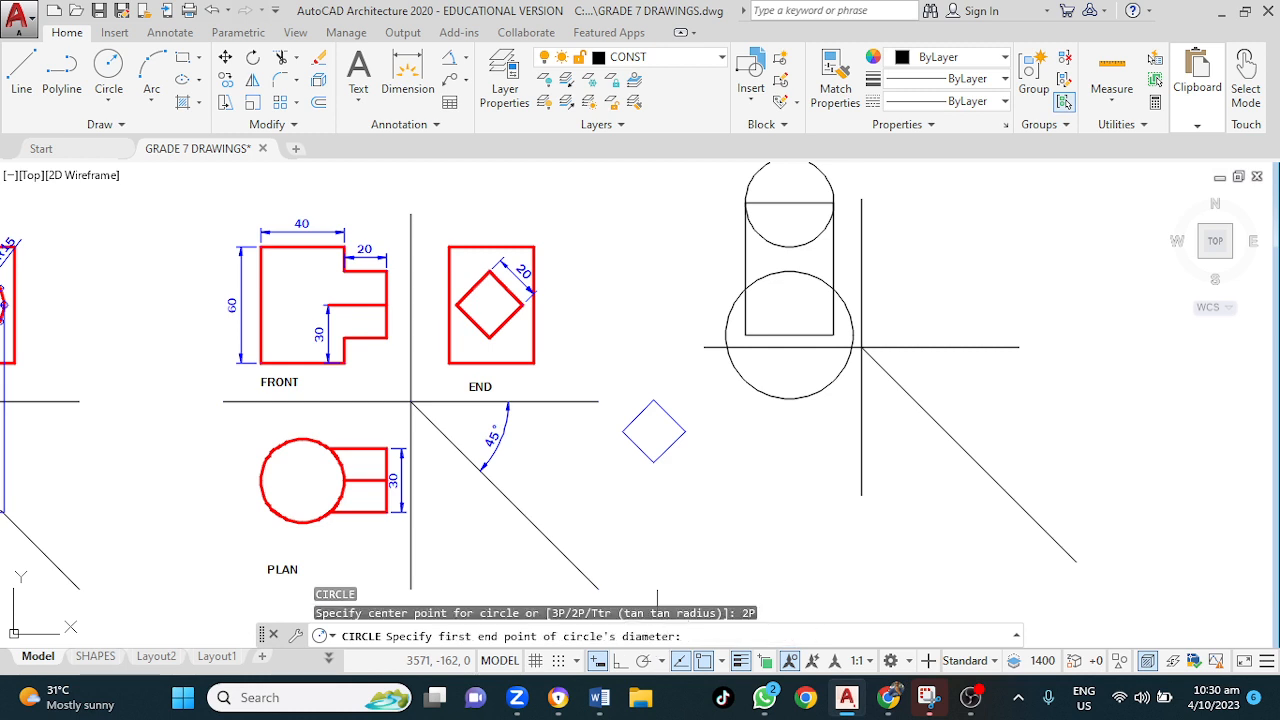
{"action": "left_click", "coordinate": [789, 398]}
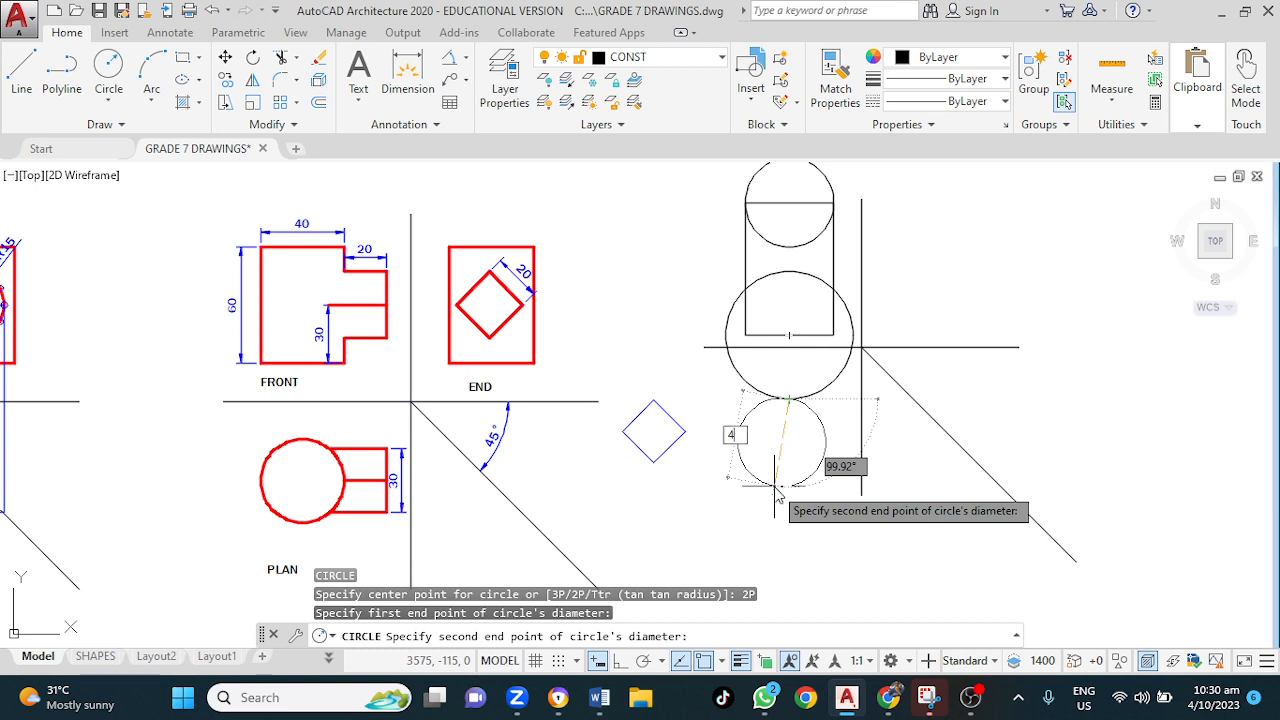
{"action": "key", "text": "Return"}
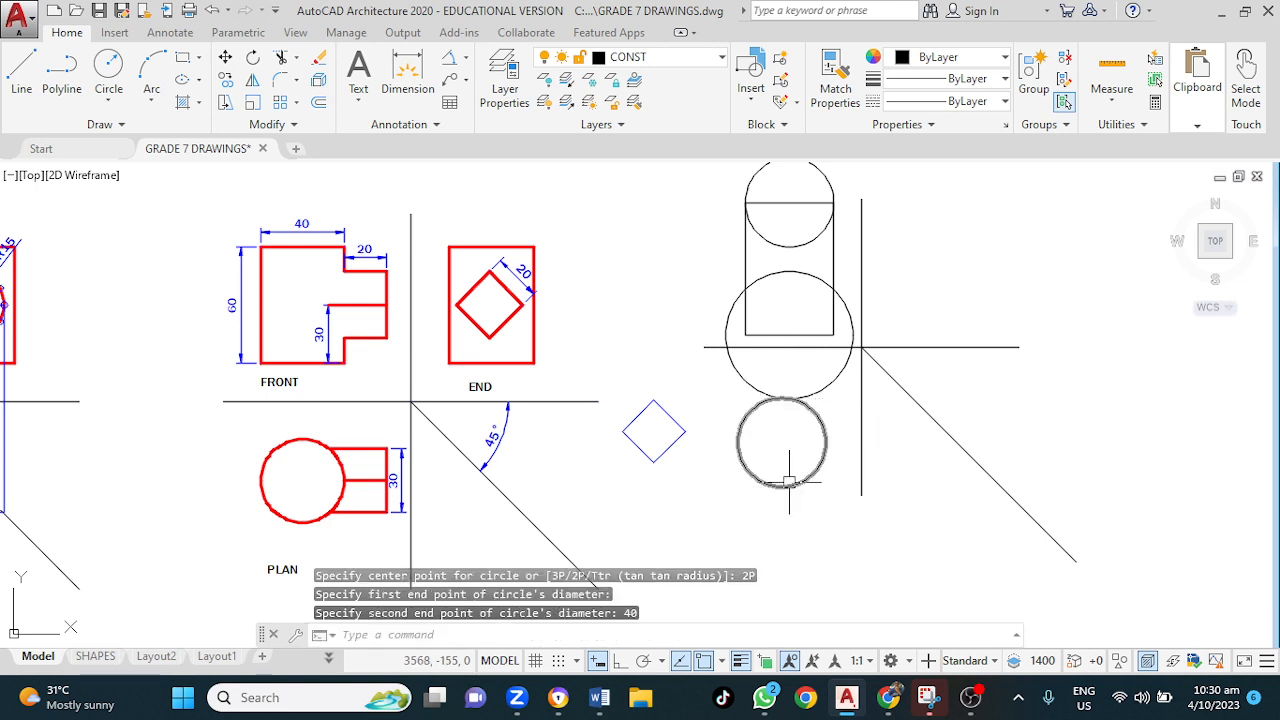
- Delete the larger circle centred on the rectangle's bottom edge
{"action": "left_click", "coordinate": [842, 371]}
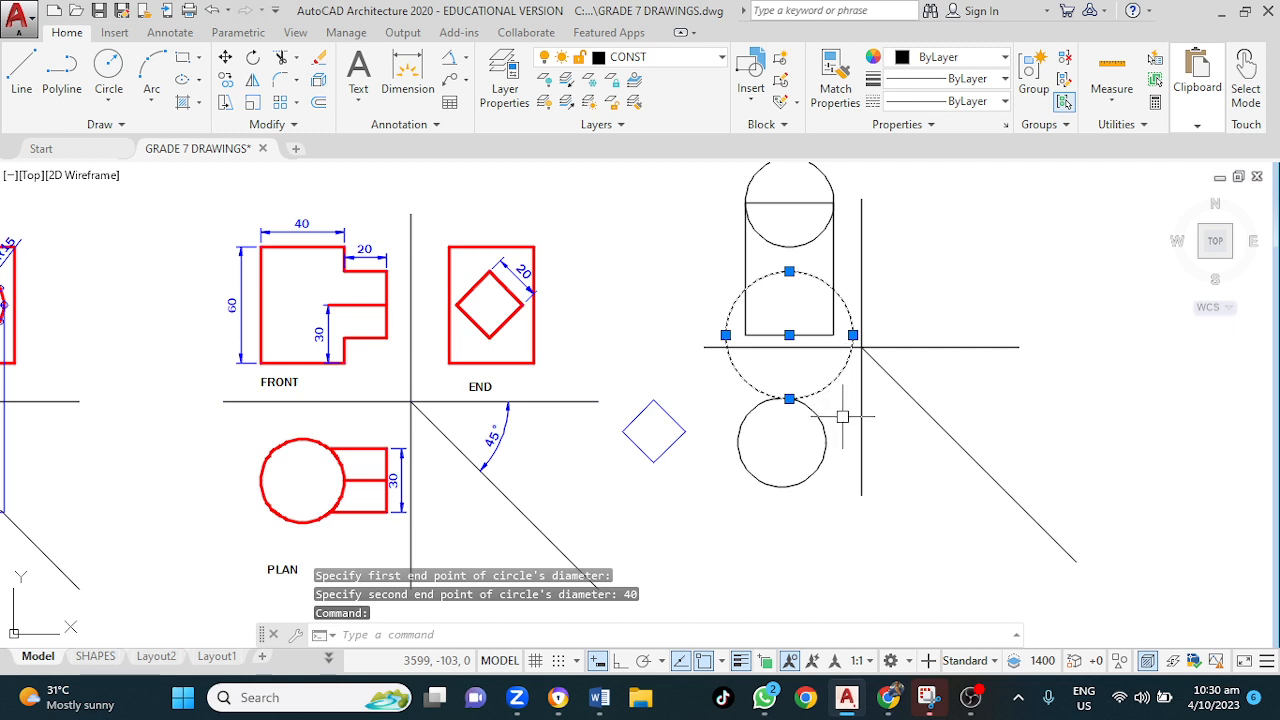
{"action": "key", "text": "Escape"}
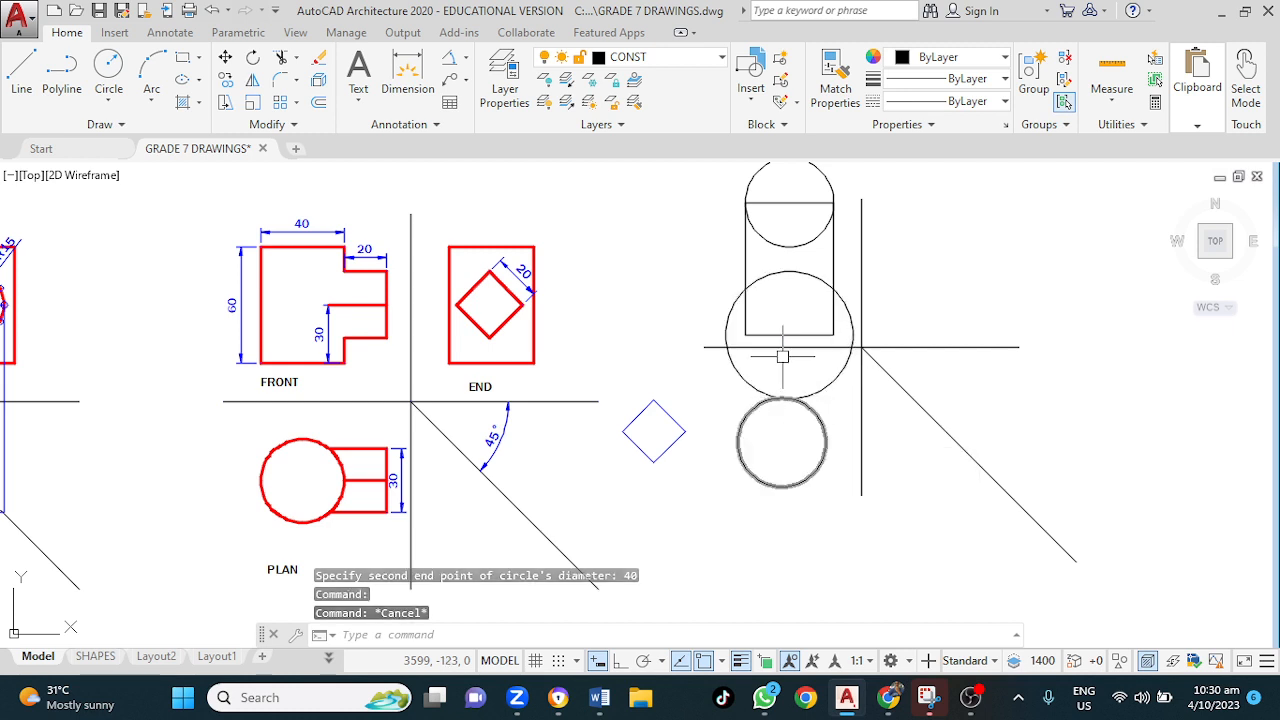
{"action": "left_click", "coordinate": [836, 380]}
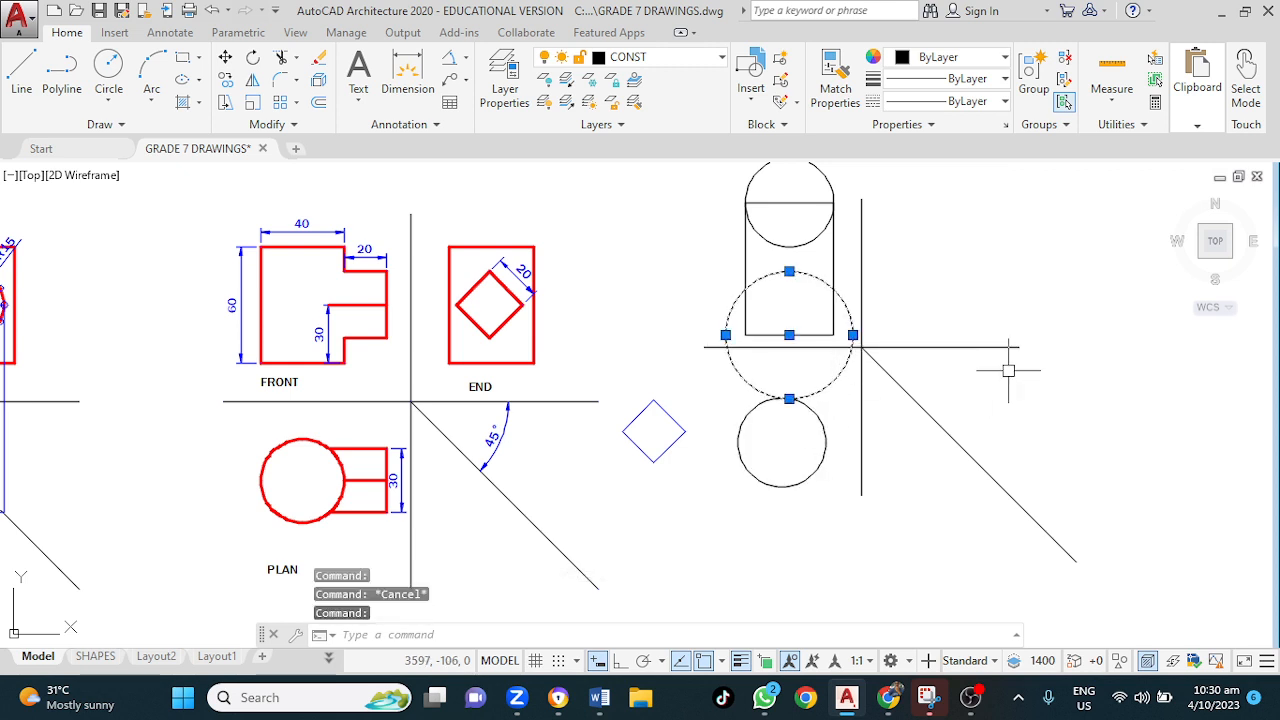
{"action": "key", "text": "Delete"}
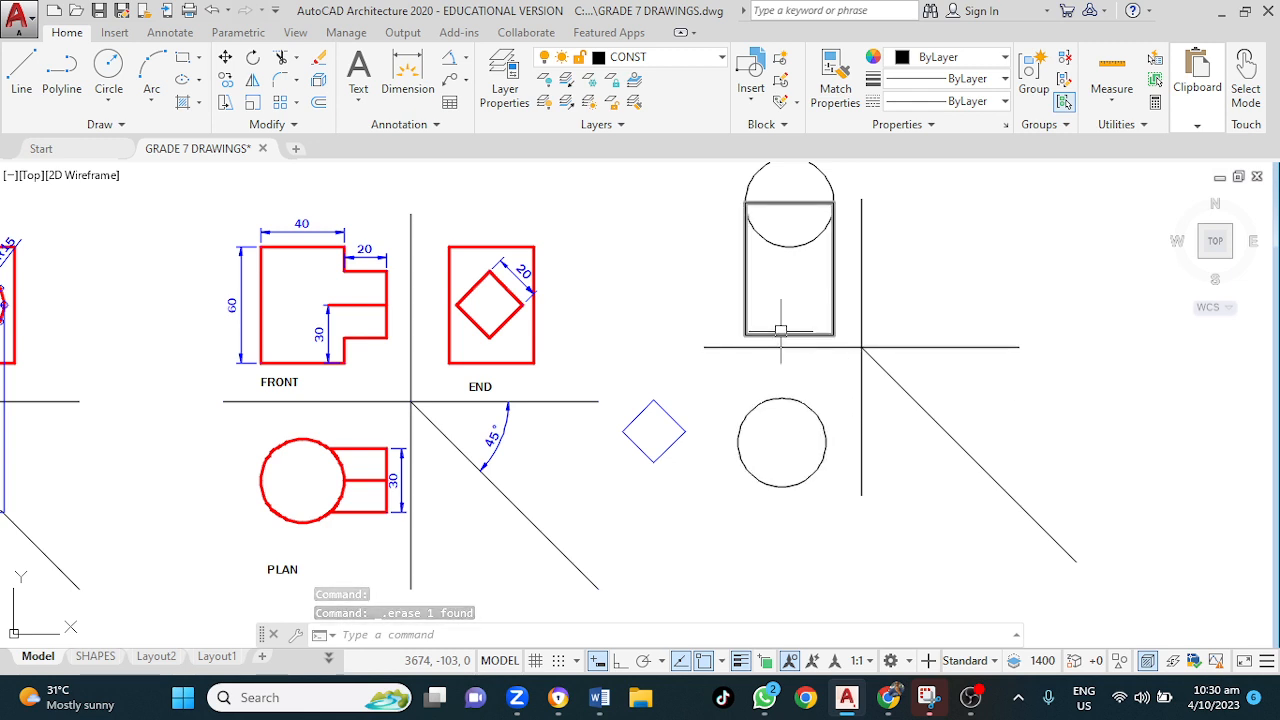
{"action": "mouse_move", "coordinate": [798, 330]}
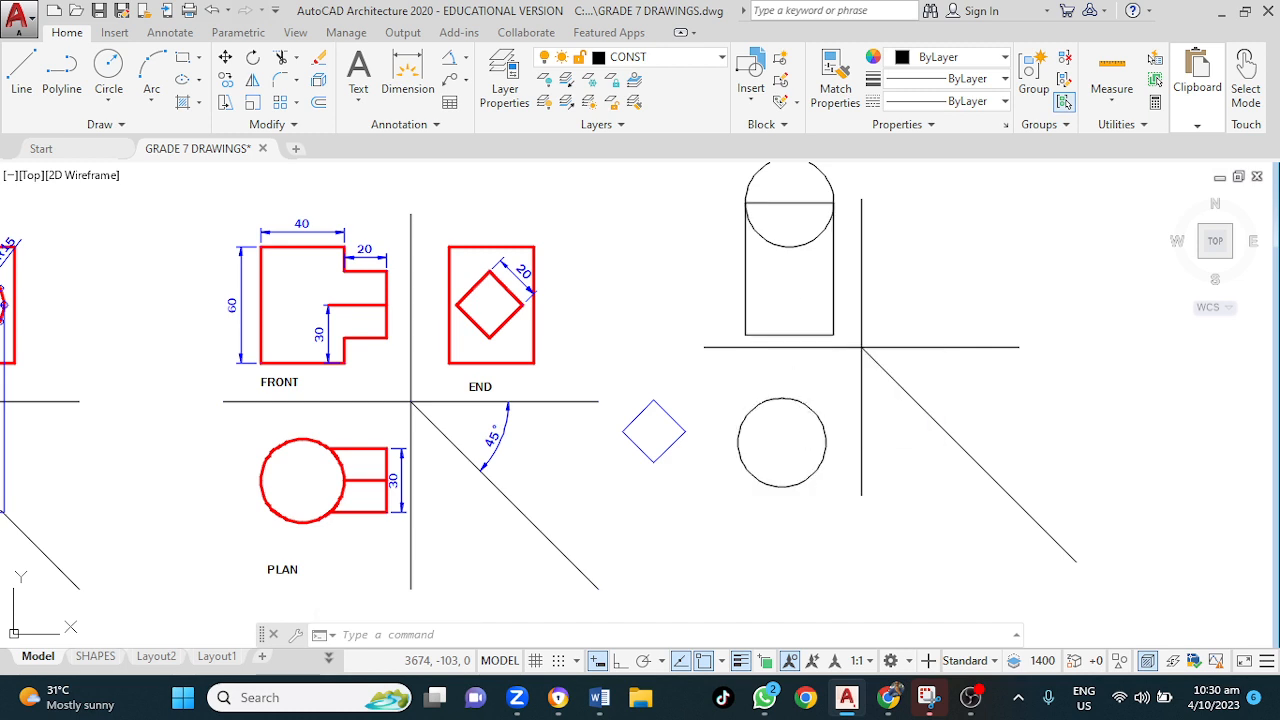
{"action": "left_click", "coordinate": [784, 399]}
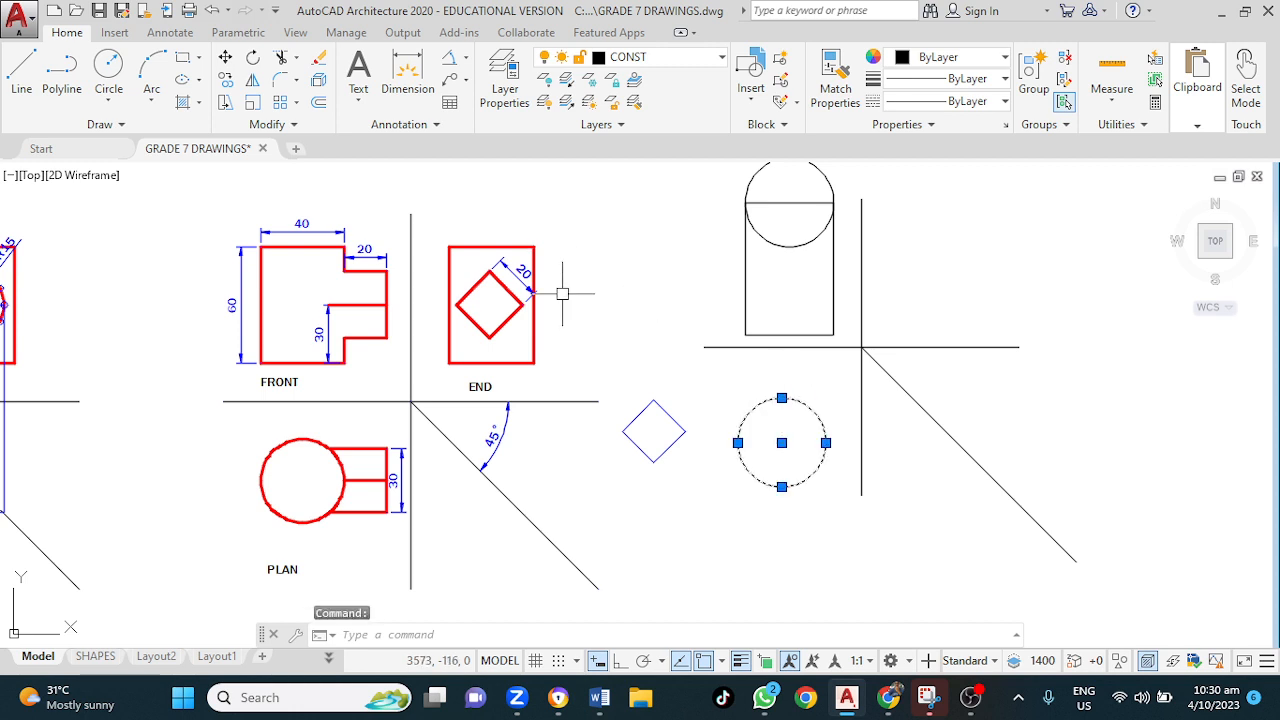
{"action": "type", "text": "l"}
{"action": "key", "text": "Return"}
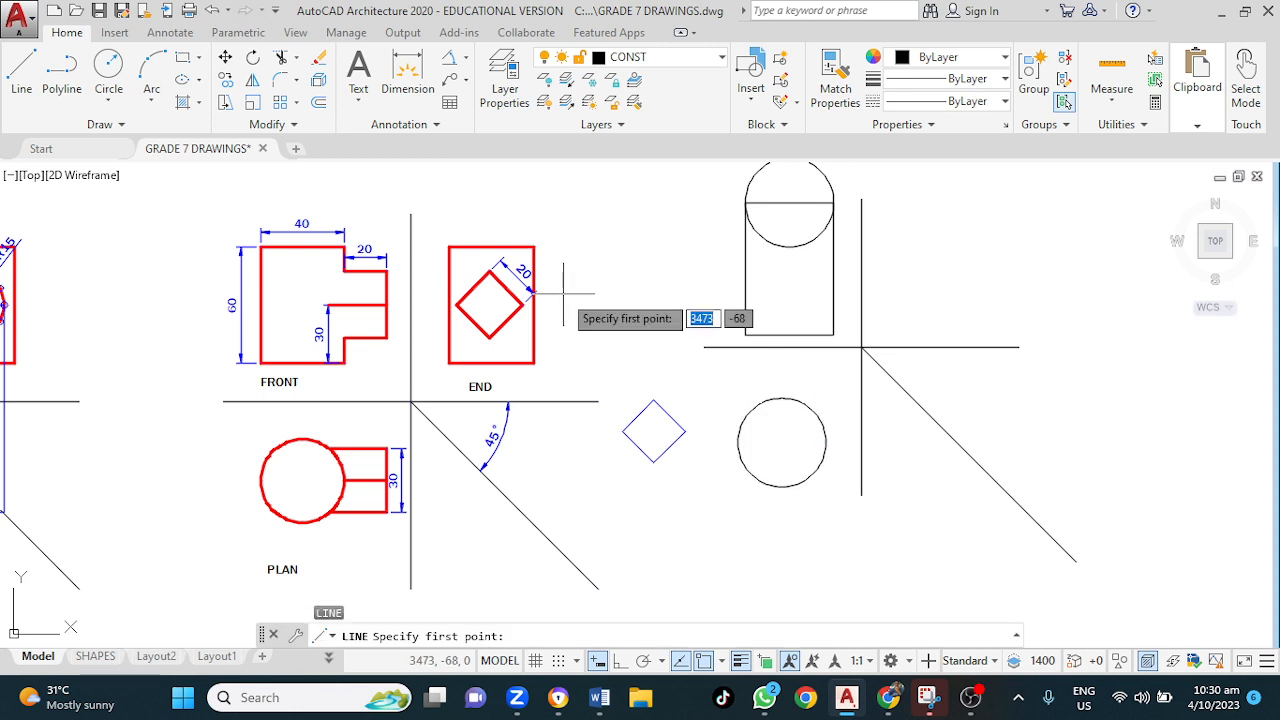
{"action": "left_click", "coordinate": [832, 333]}
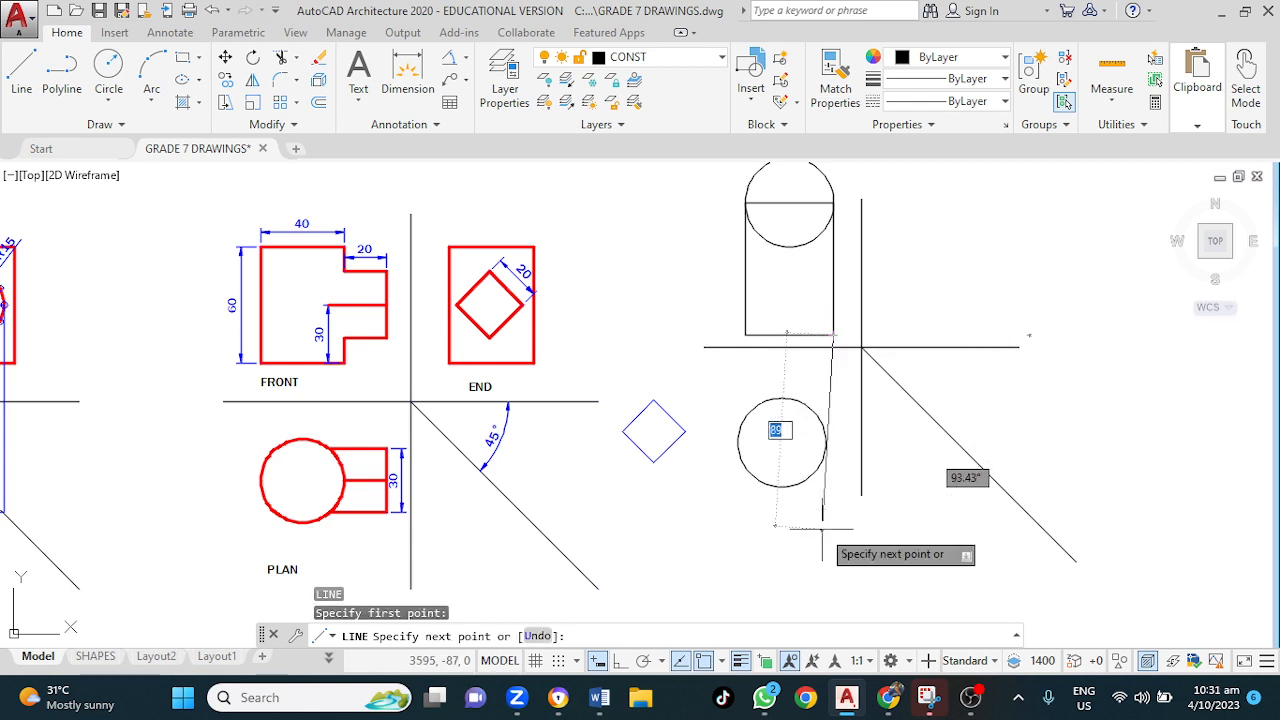
{"action": "key", "text": "Escape"}
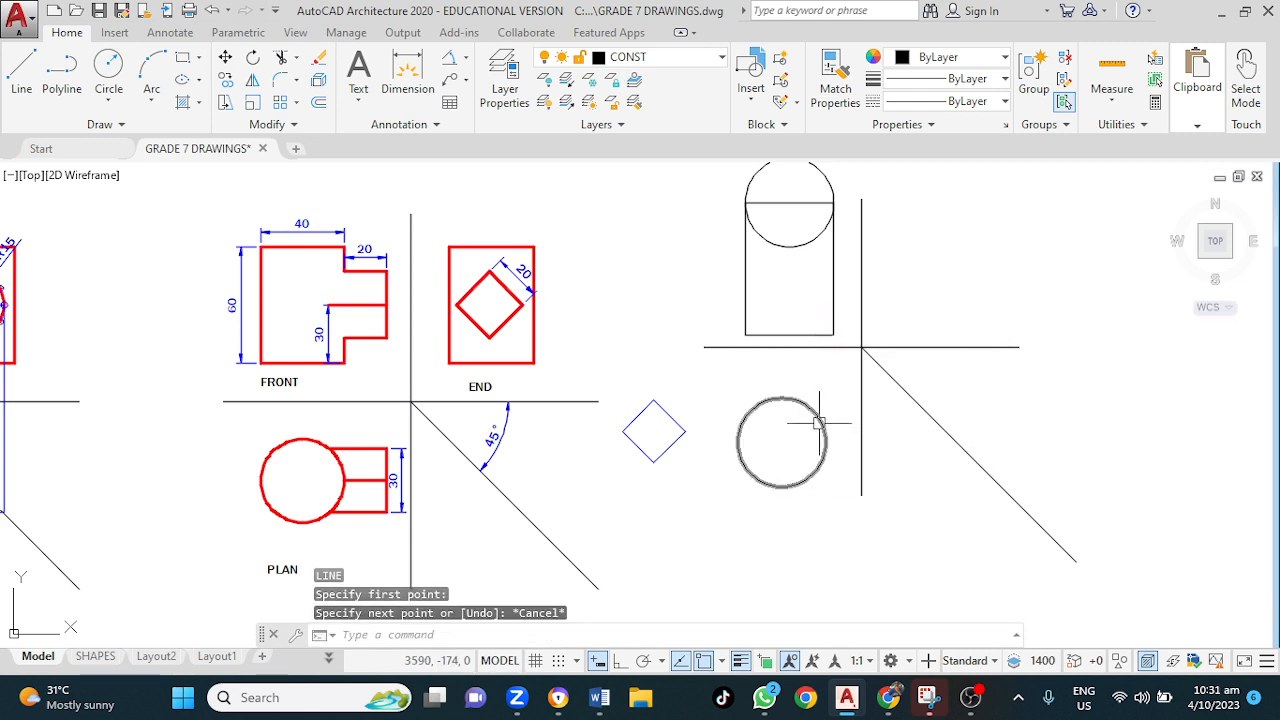
{"action": "left_click", "coordinate": [818, 423]}
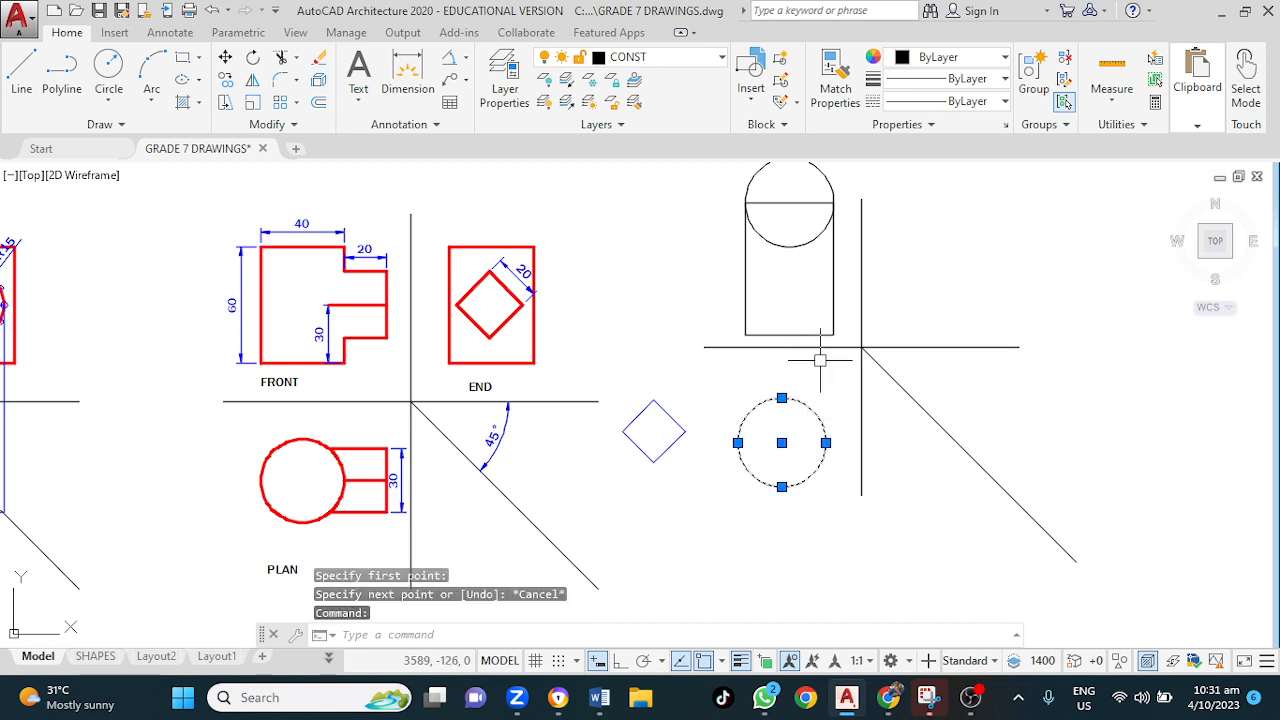
{"action": "key", "text": "Escape"}
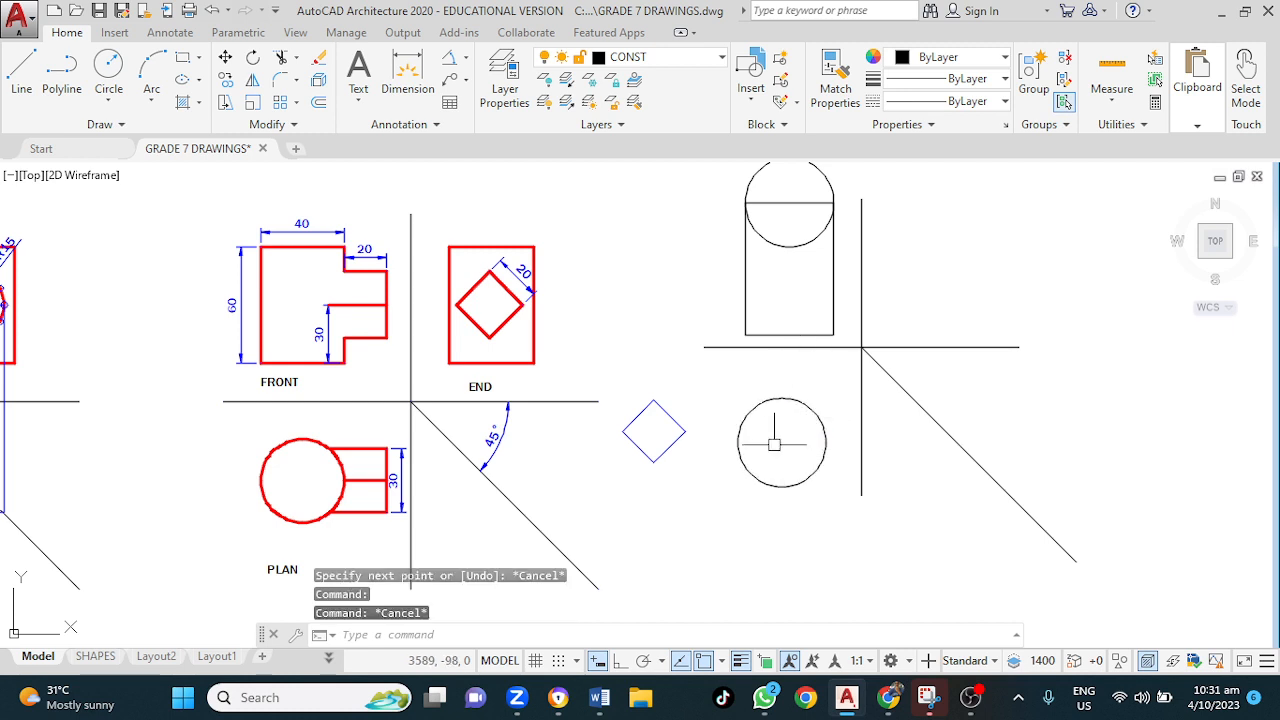
- Draw a vertical line about 38 long from the midpoint of the rectangle's bottom edge down into the lower circle
{"action": "left_click", "coordinate": [22, 72]}
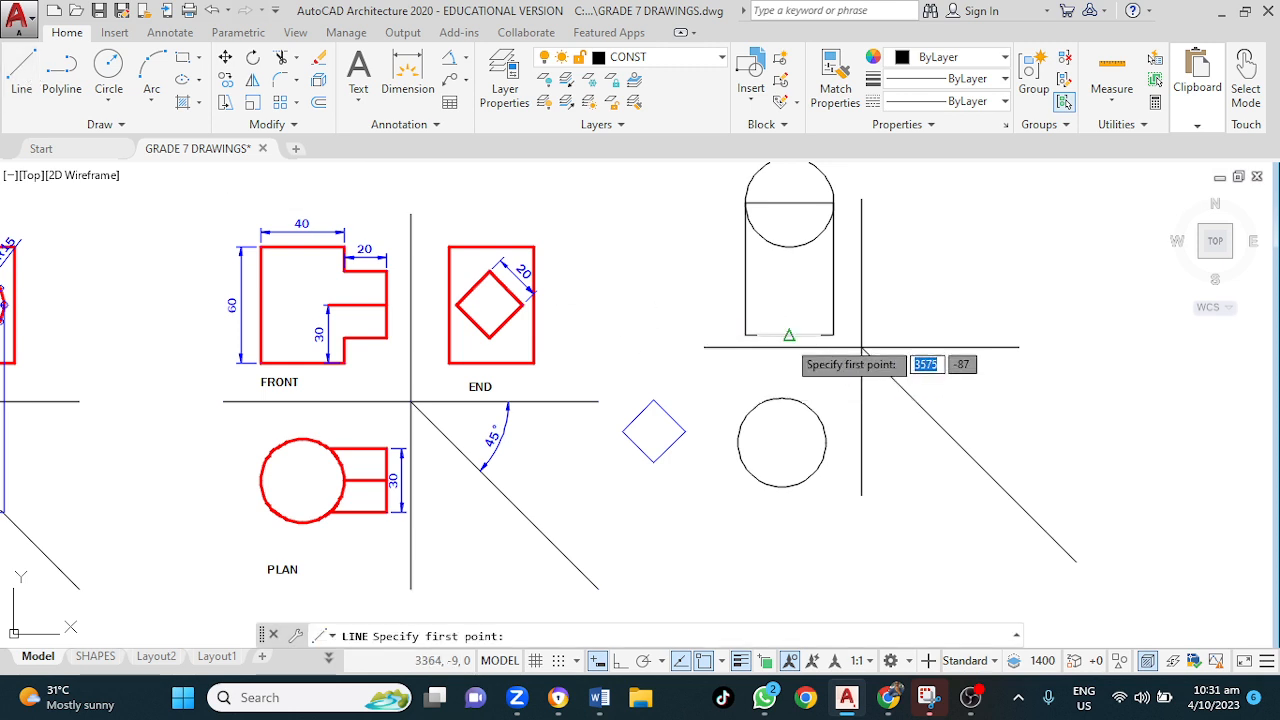
{"action": "left_click", "coordinate": [779, 345]}
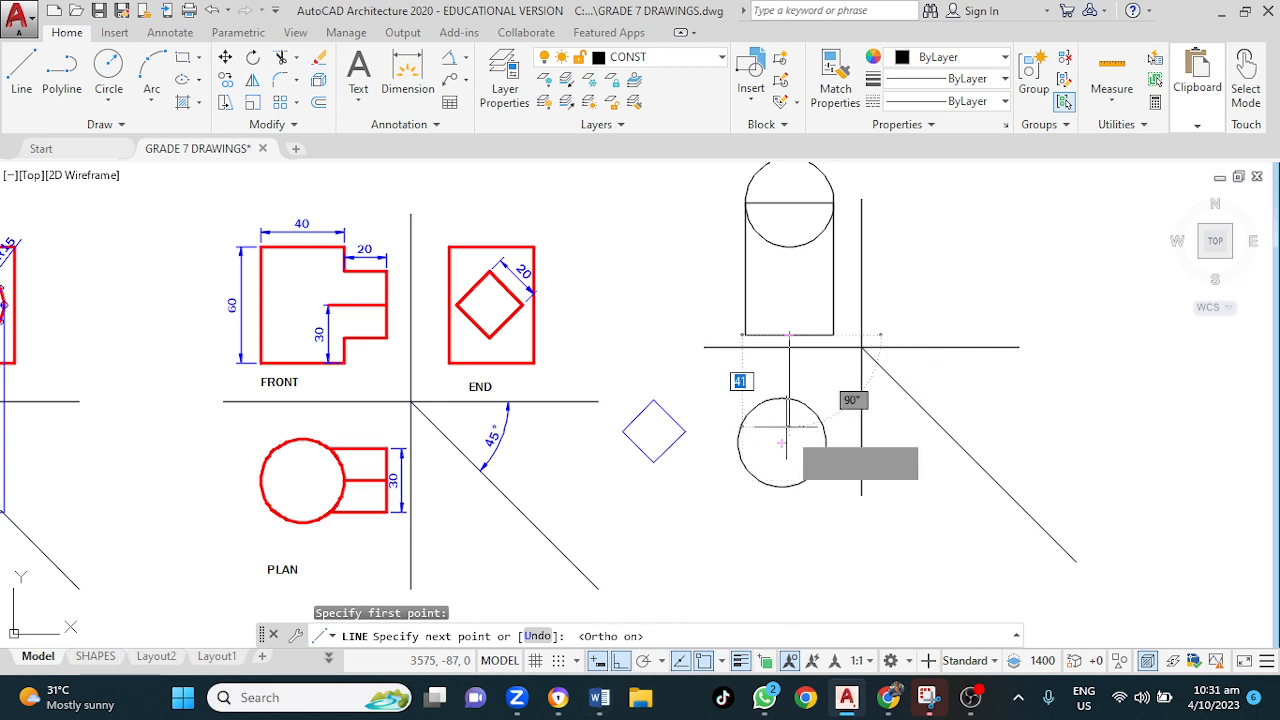
{"action": "left_click", "coordinate": [790, 419]}
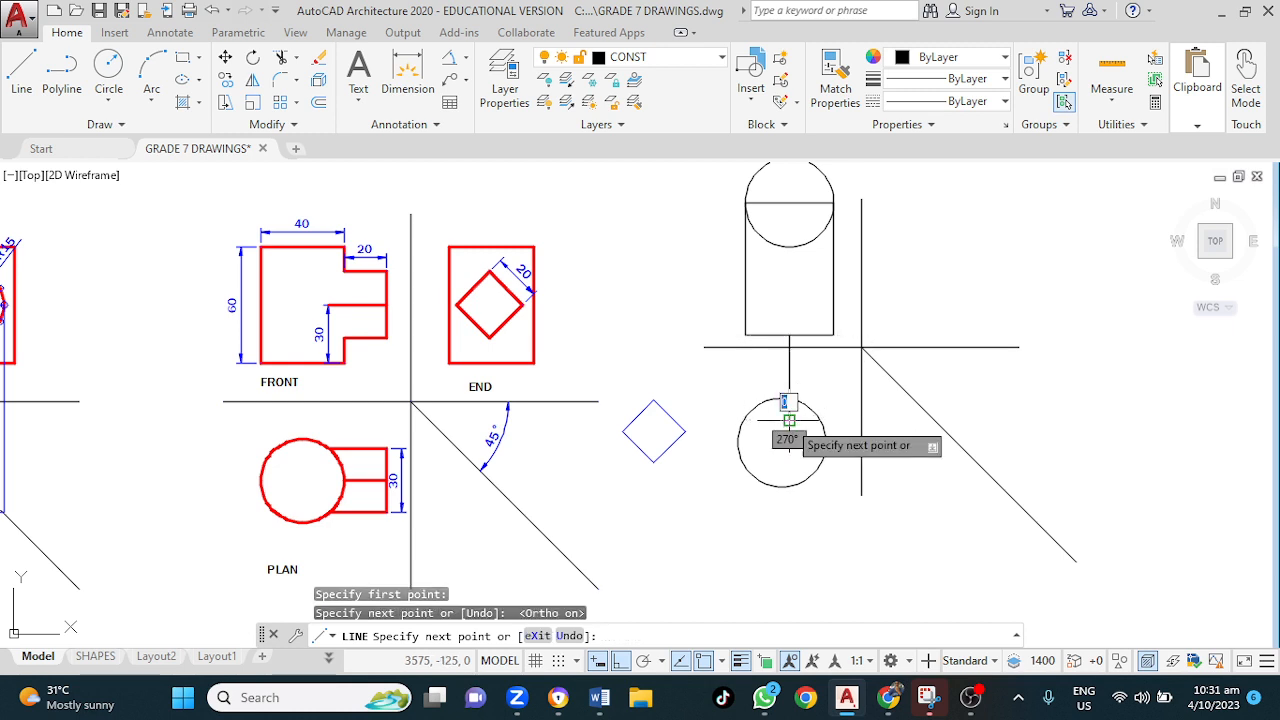
{"action": "key", "text": "Escape"}
- Move the plan circle so its centre sits on the lower end of the vertical line
{"action": "left_click", "coordinate": [762, 403]}
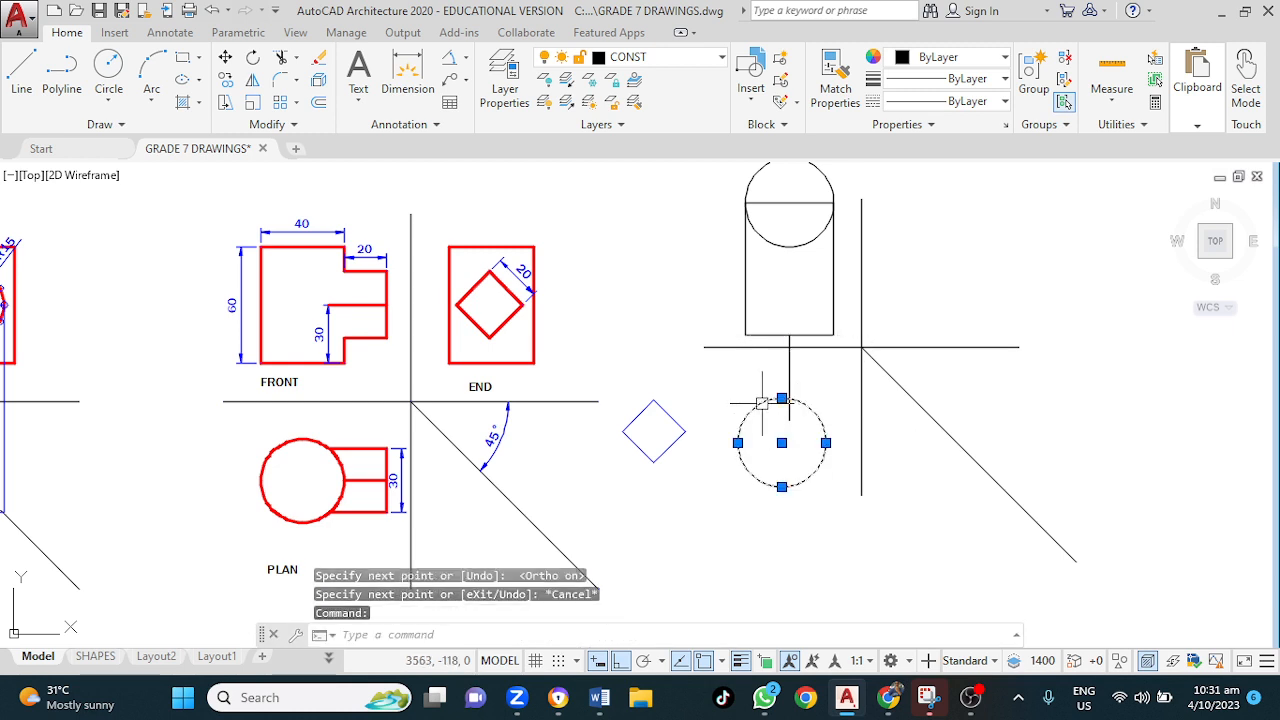
{"action": "left_click", "coordinate": [782, 442]}
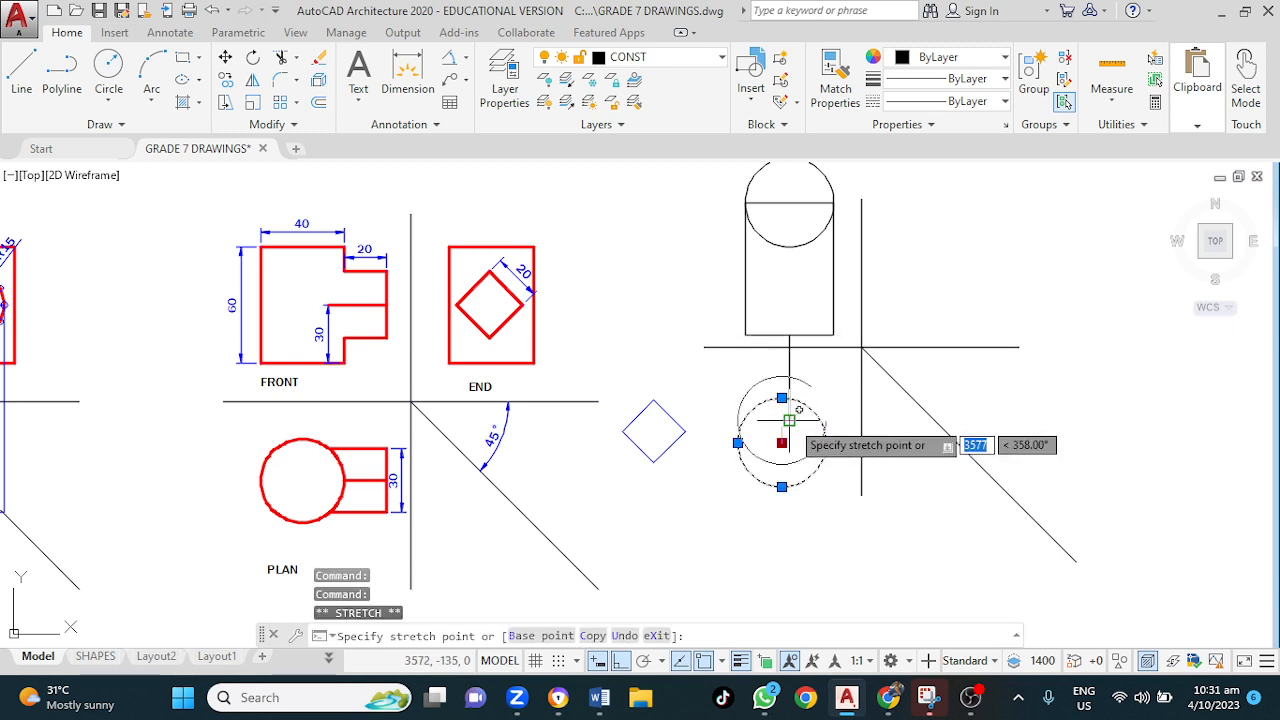
{"action": "key", "text": "Escape"}
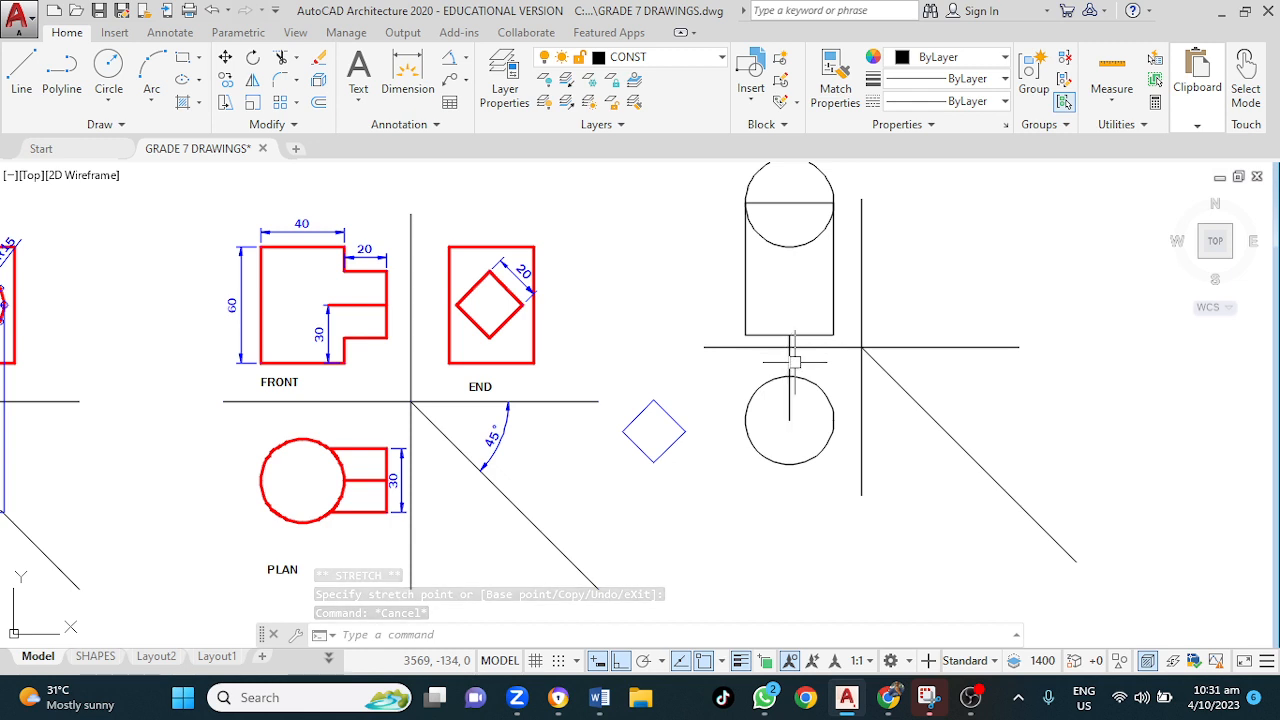
- Delete the circle at the front rectangle's upper edge and the vertical guide line running into the plan circle
{"action": "left_click", "coordinate": [806, 243]}
{"action": "key", "text": "Delete"}
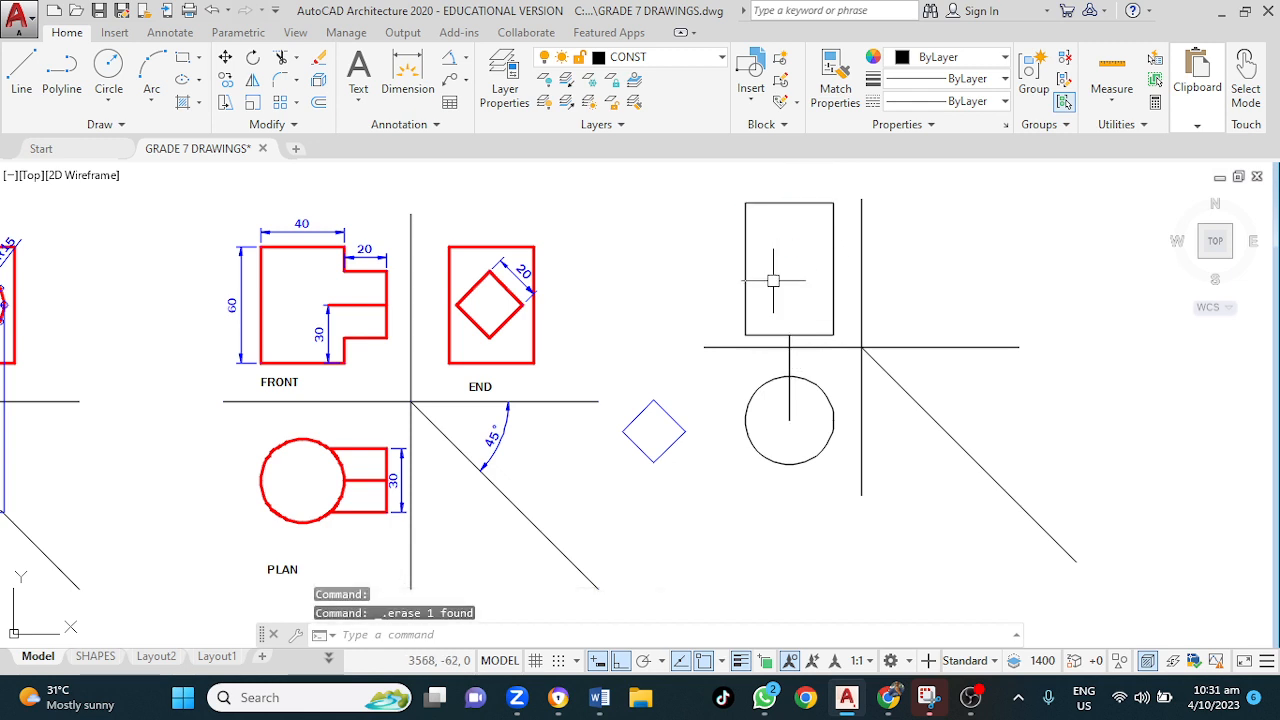
{"action": "left_click", "coordinate": [788, 362]}
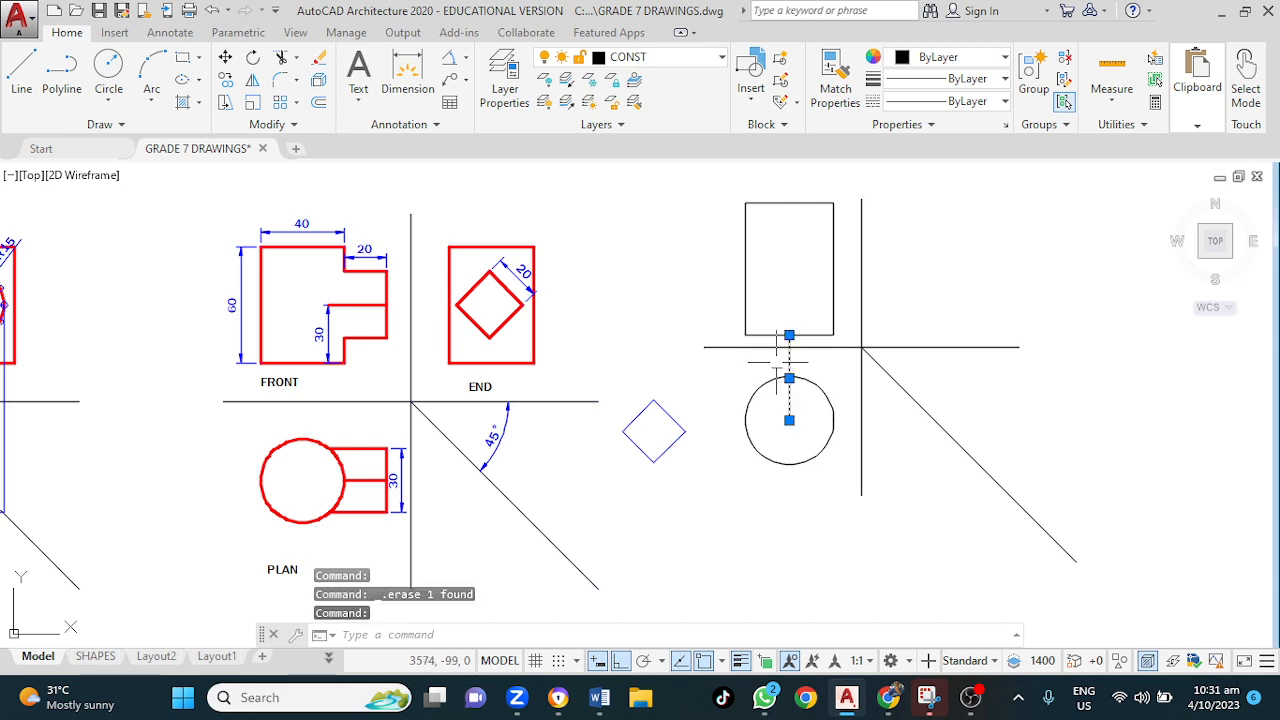
{"action": "key", "text": "Delete"}
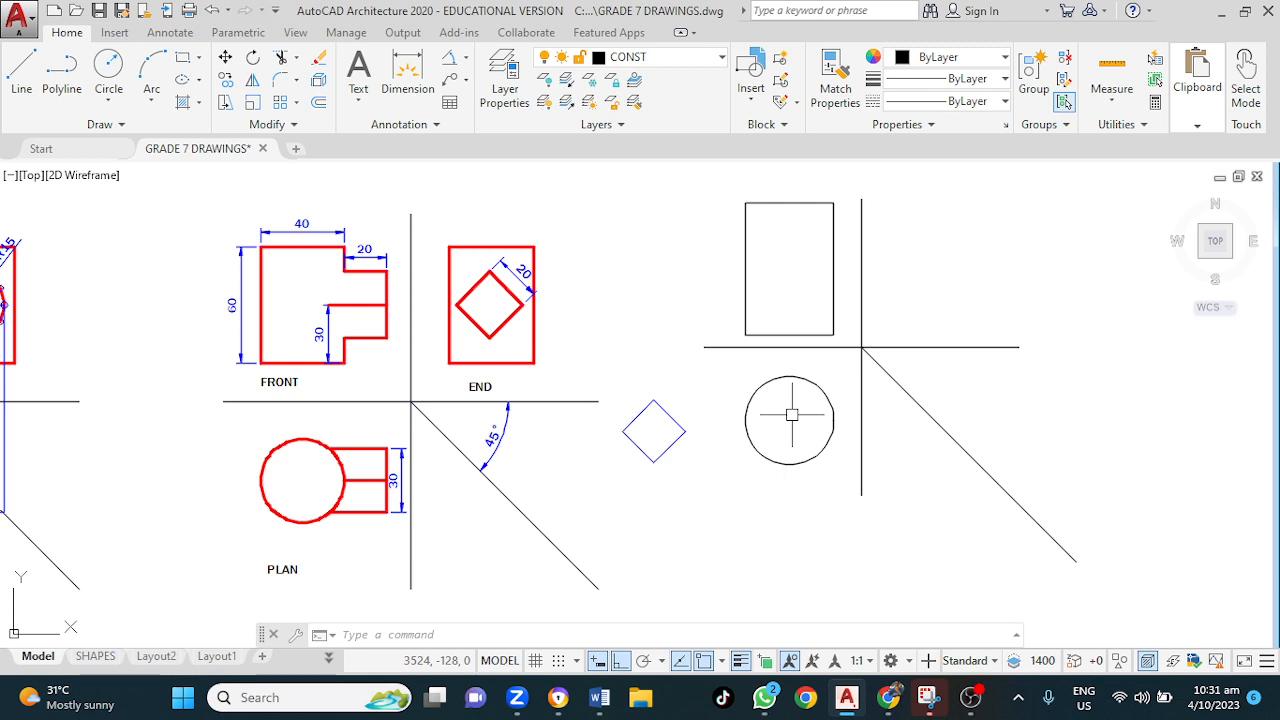
- Review the active object snap modes in the drafting settings
{"action": "type", "text": "OSNA"}
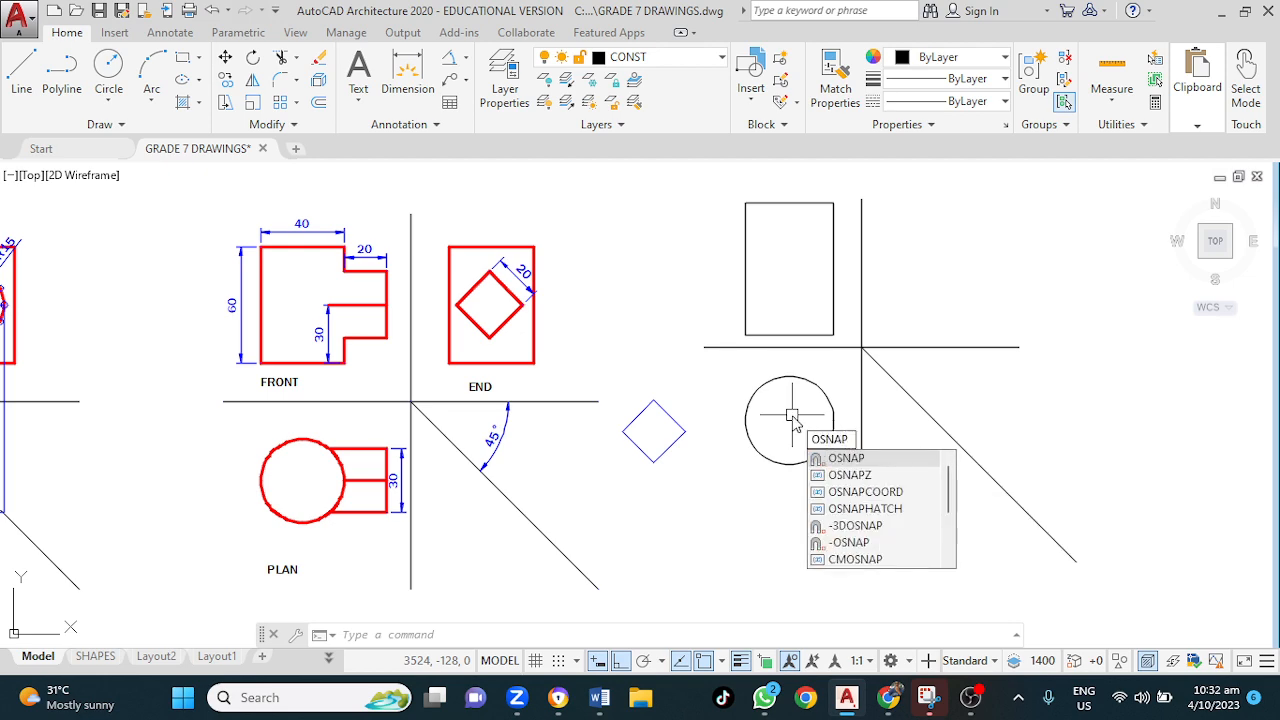
{"action": "type", "text": "P"}
{"action": "key", "text": "Return"}
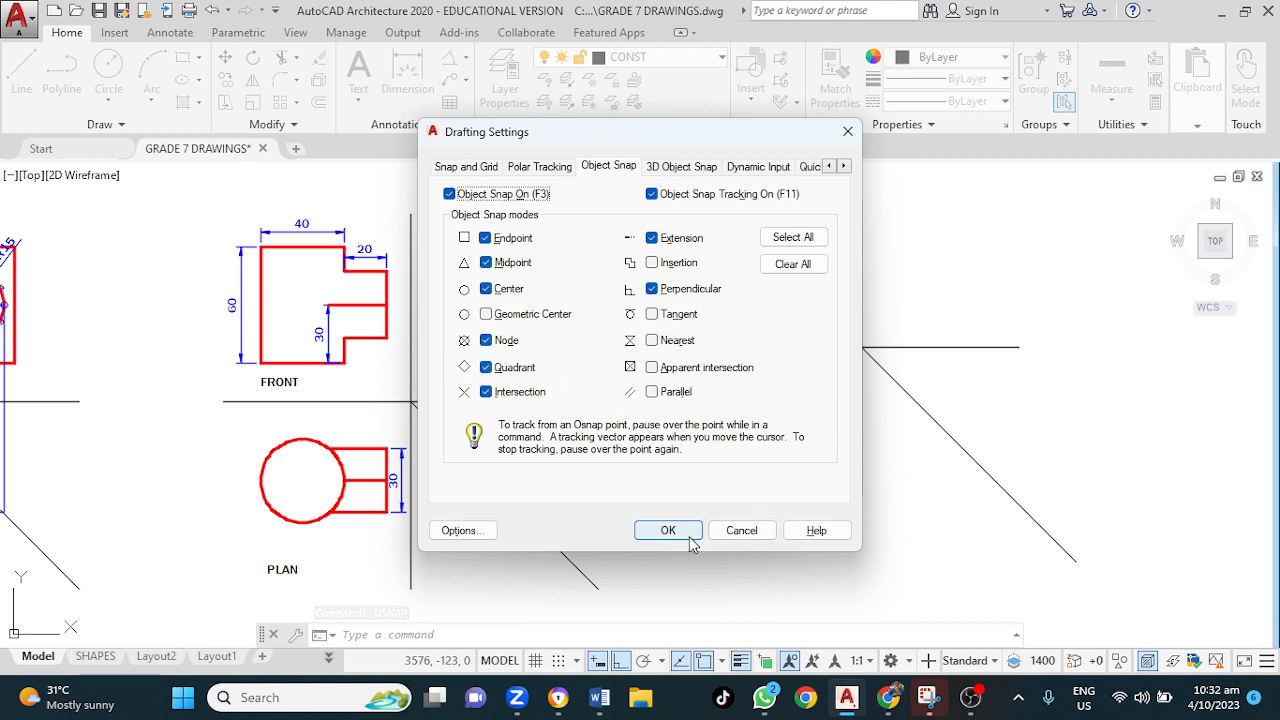
{"action": "left_click", "coordinate": [846, 133]}
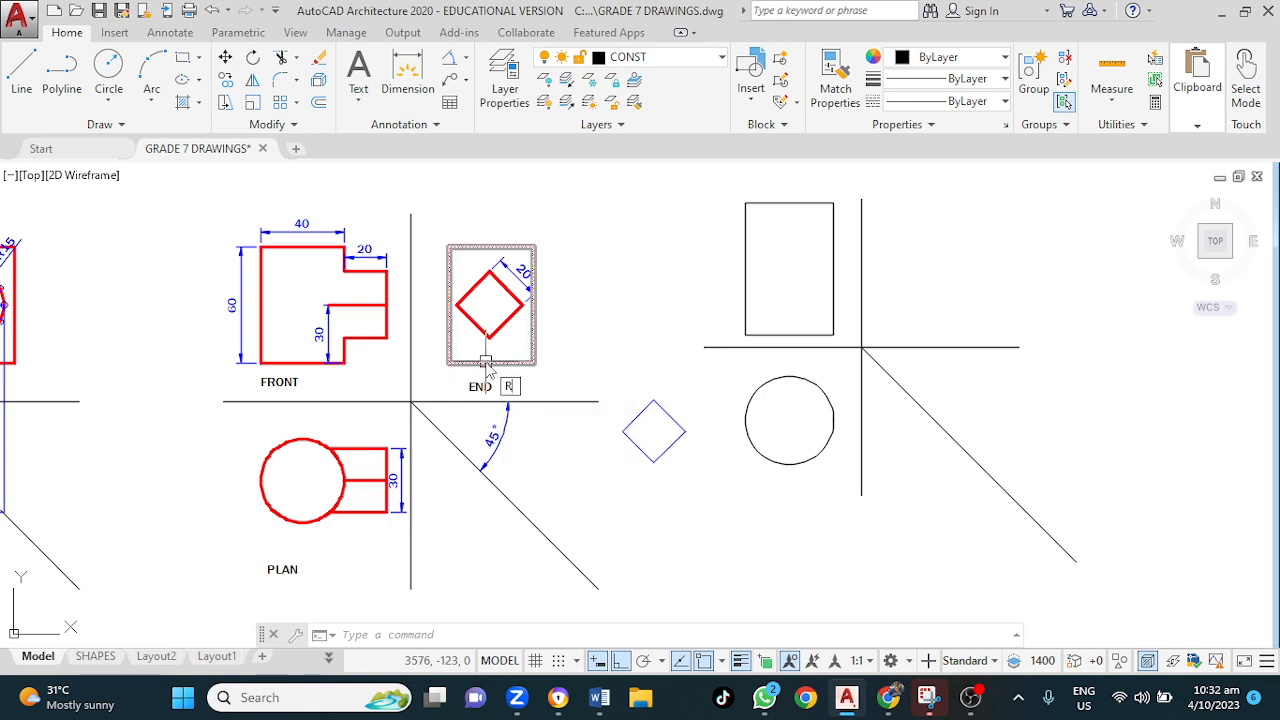
- Draw a projection rectangle from the midpoint of the front rectangle's right edge to the 45° line, level with the plan circle's centre
{"action": "type", "text": "EC"}
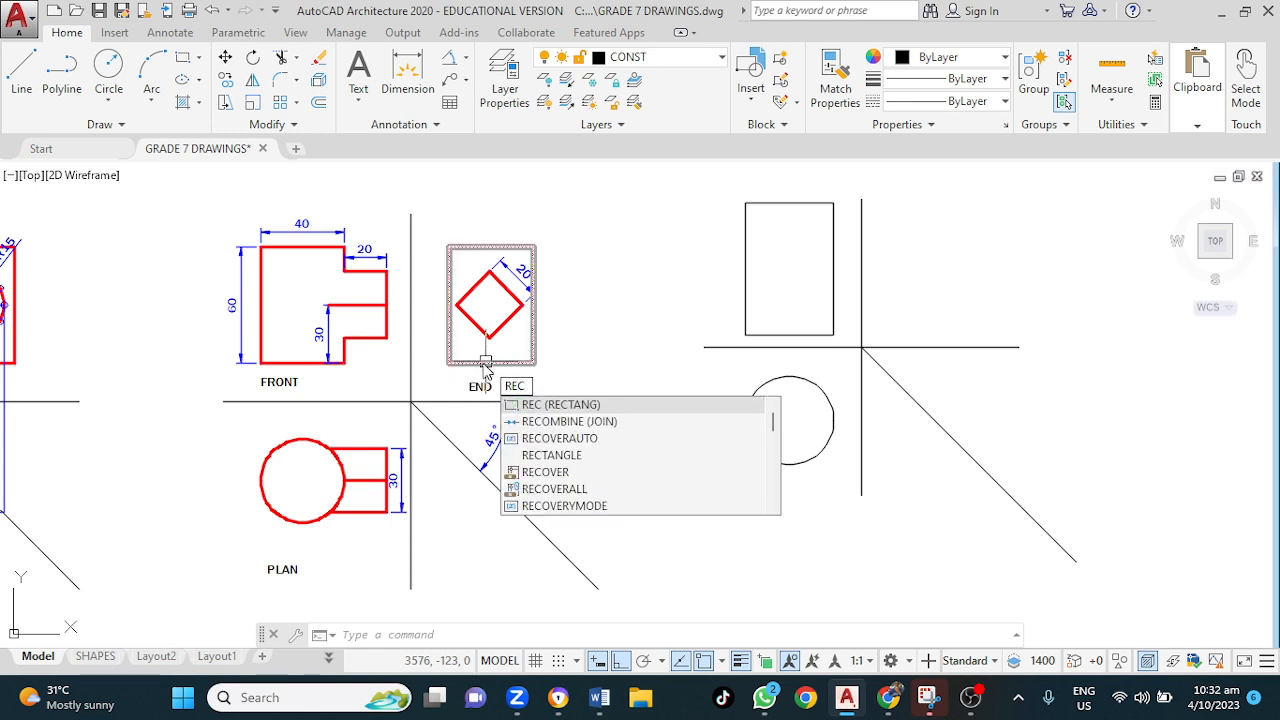
{"action": "key", "text": "Return"}
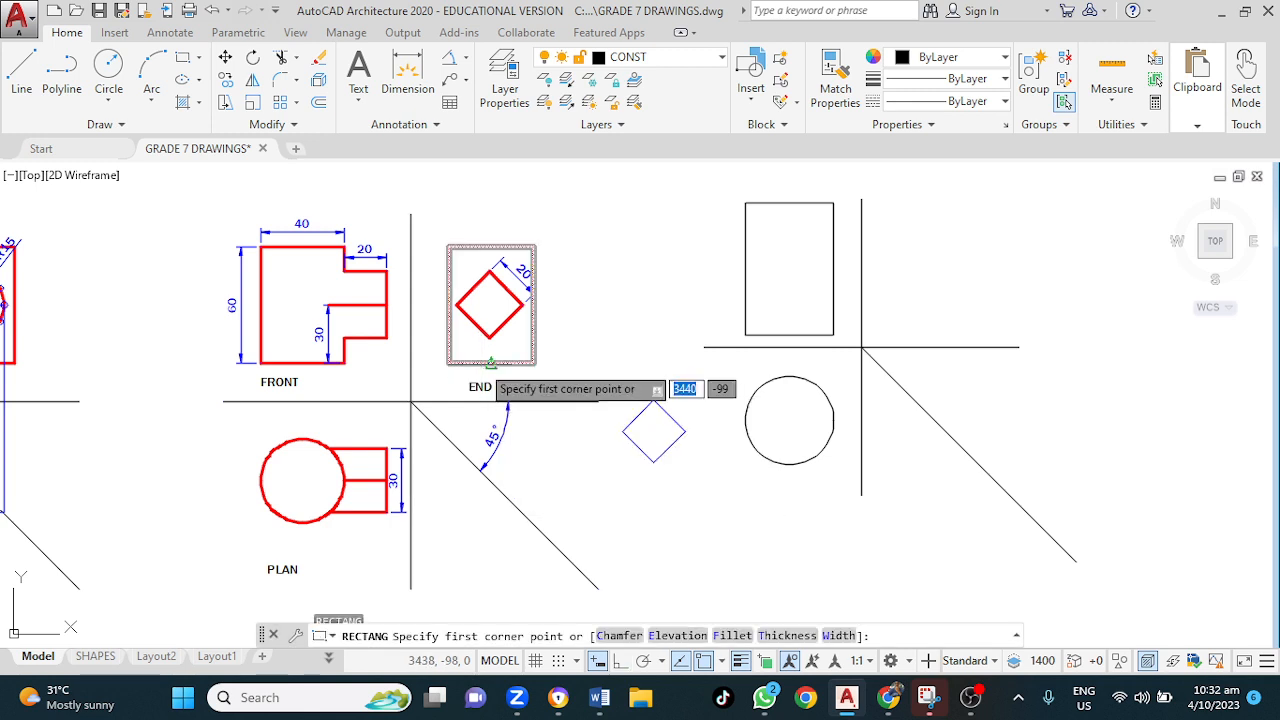
{"action": "left_click", "coordinate": [832, 268]}
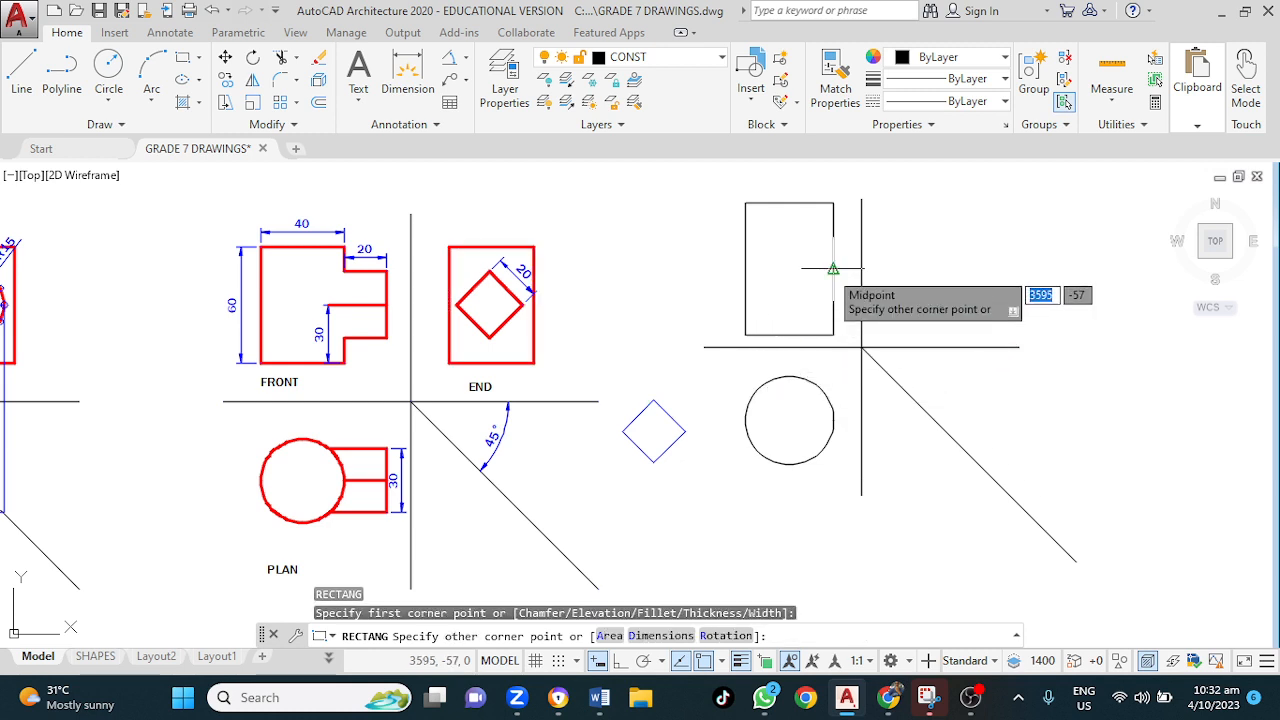
{"action": "left_click", "coordinate": [933, 420]}
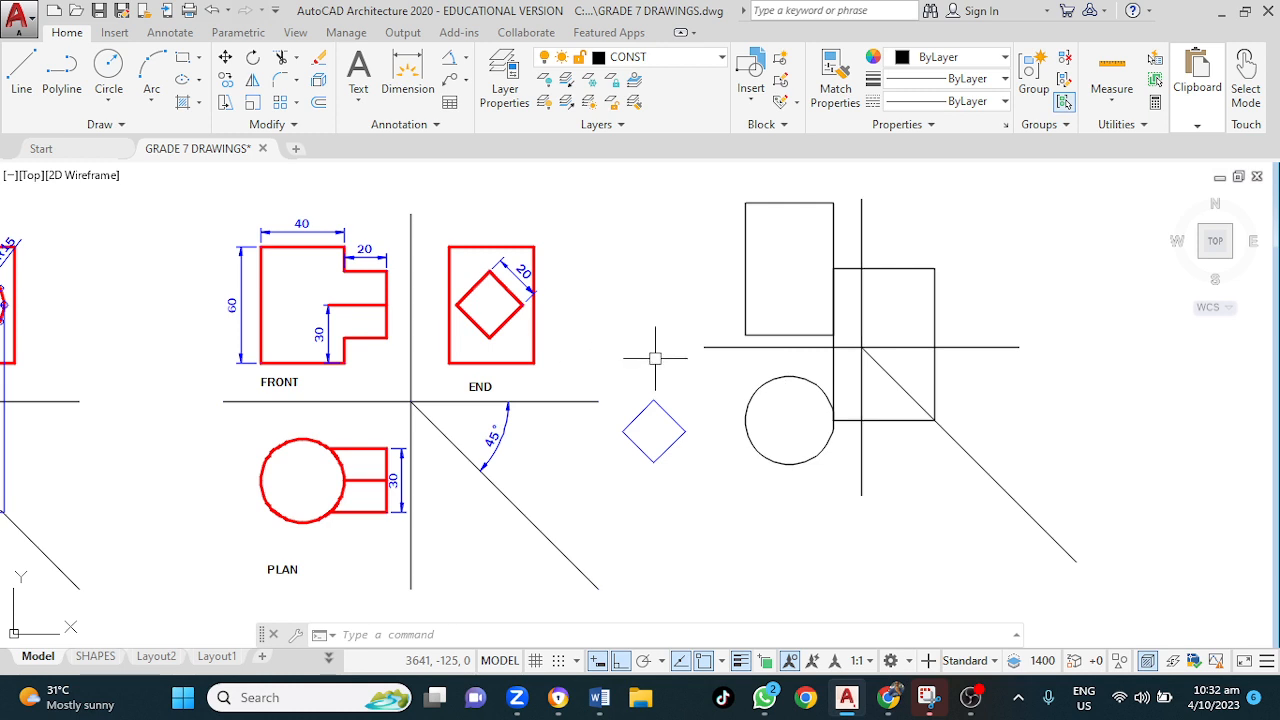
{"action": "key", "text": "Escape"}
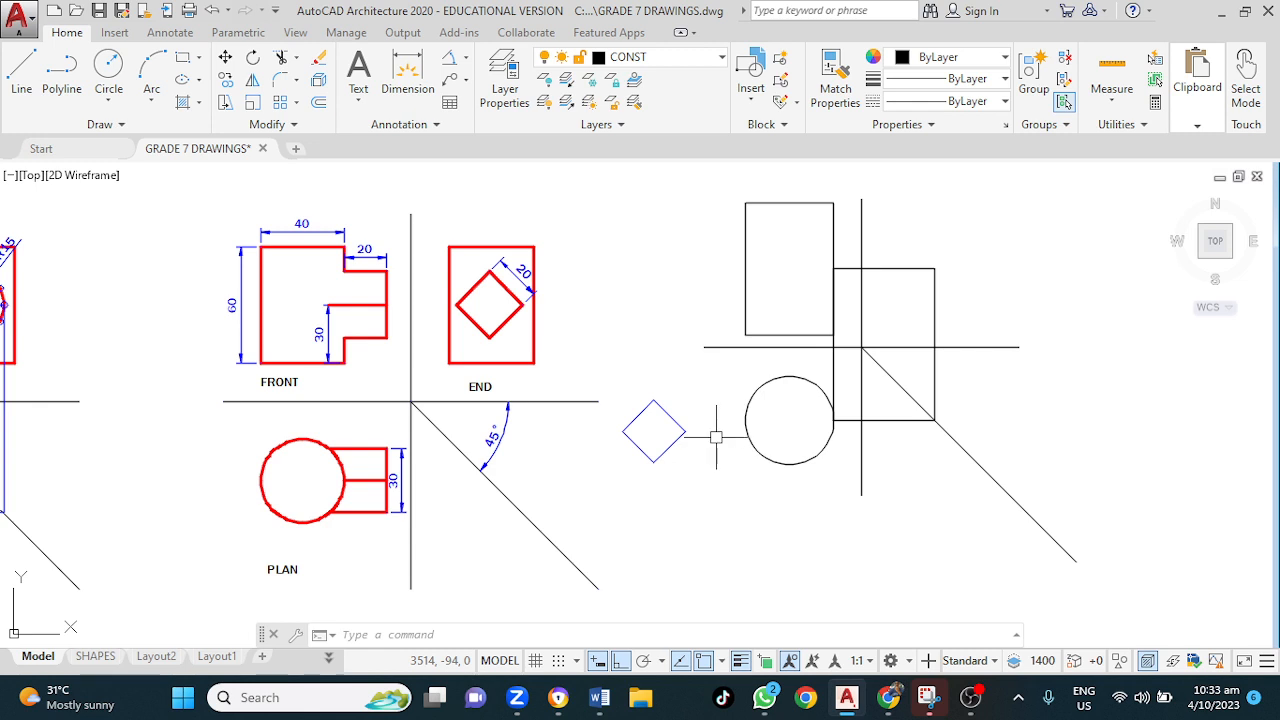
- Draw two projection rectangles from the front rectangle's top-right corner to the 45° line, level with the plan circle's highest and lowest points
{"action": "type", "text": "rec"}
{"action": "key", "text": "Return"}
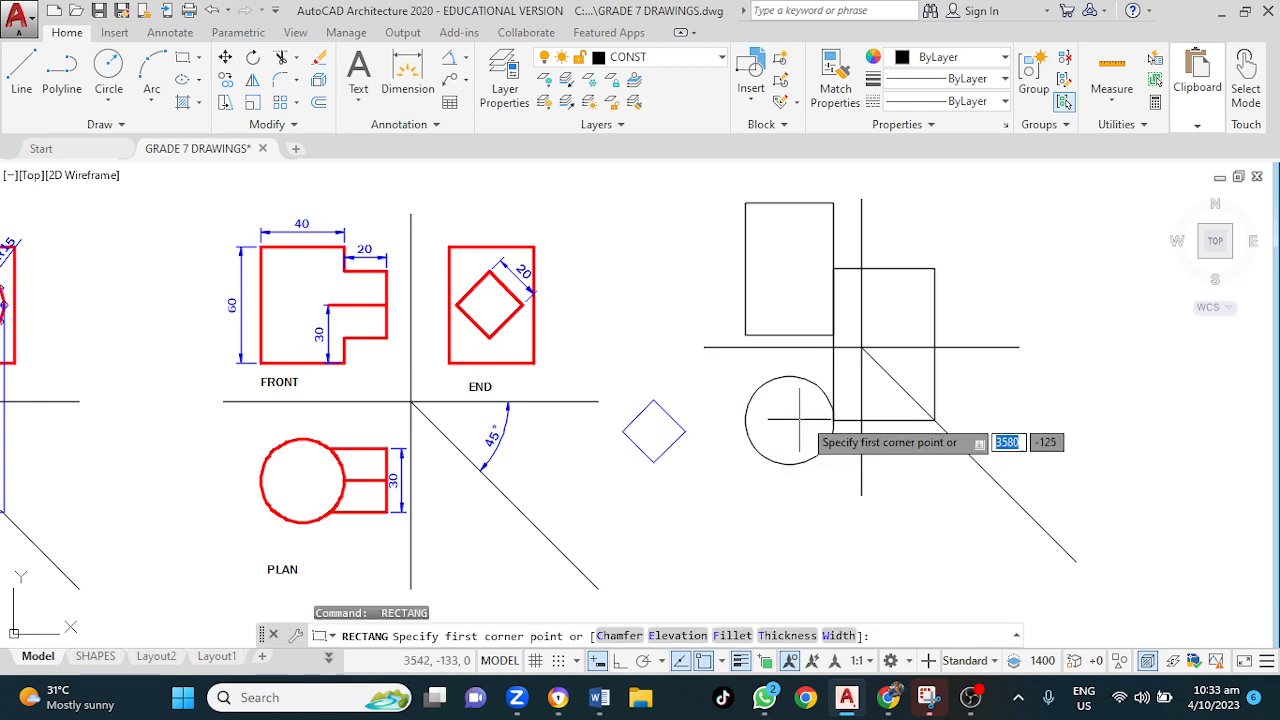
{"action": "left_click", "coordinate": [833, 202]}
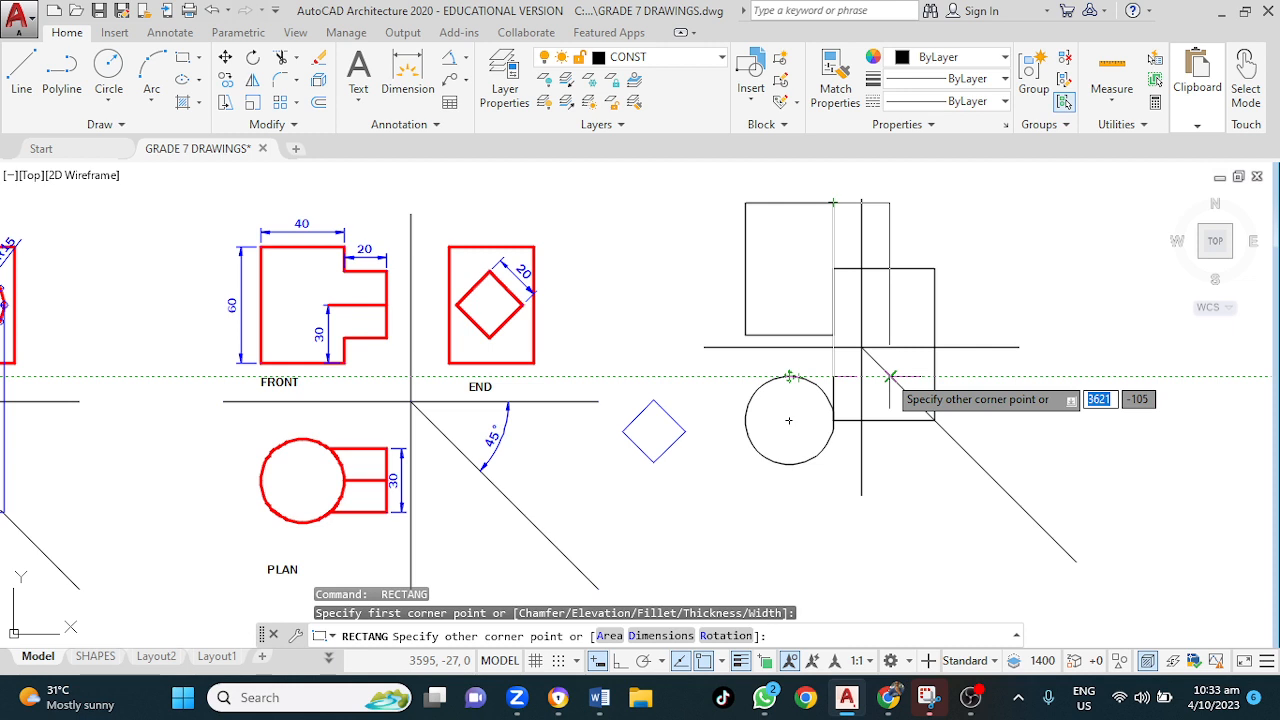
{"action": "left_click", "coordinate": [890, 376]}
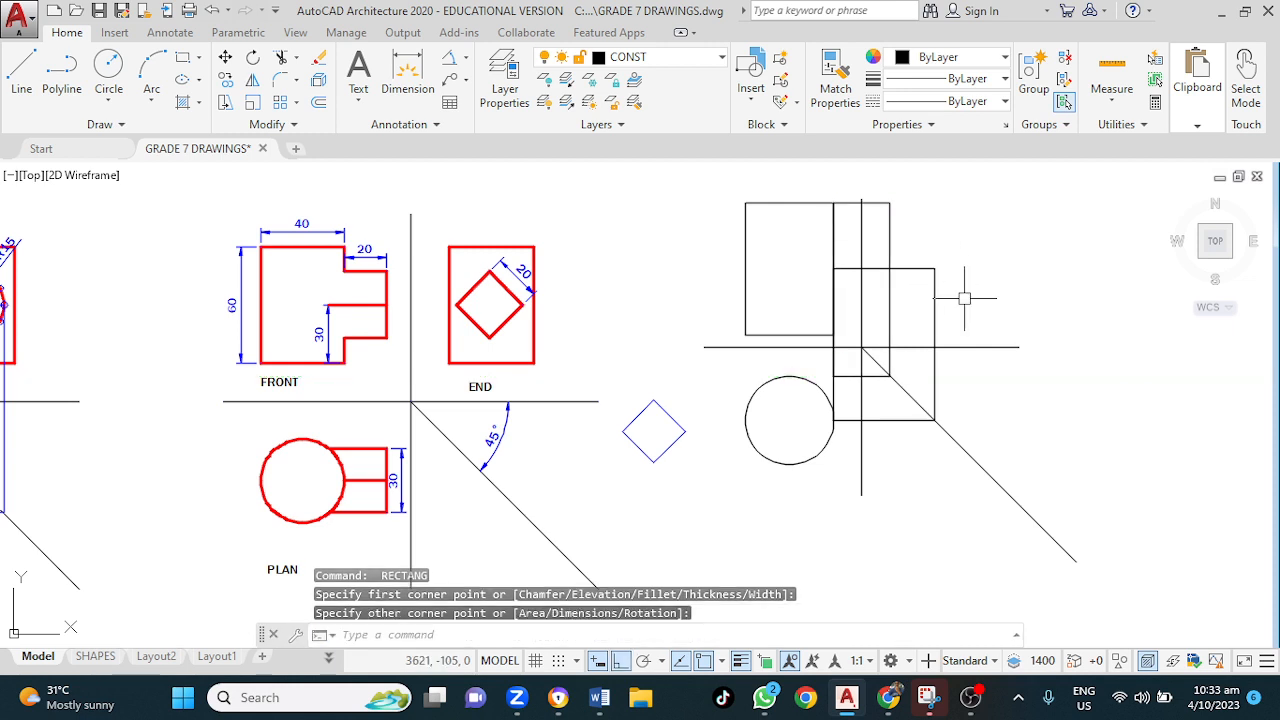
{"action": "key", "text": "space"}
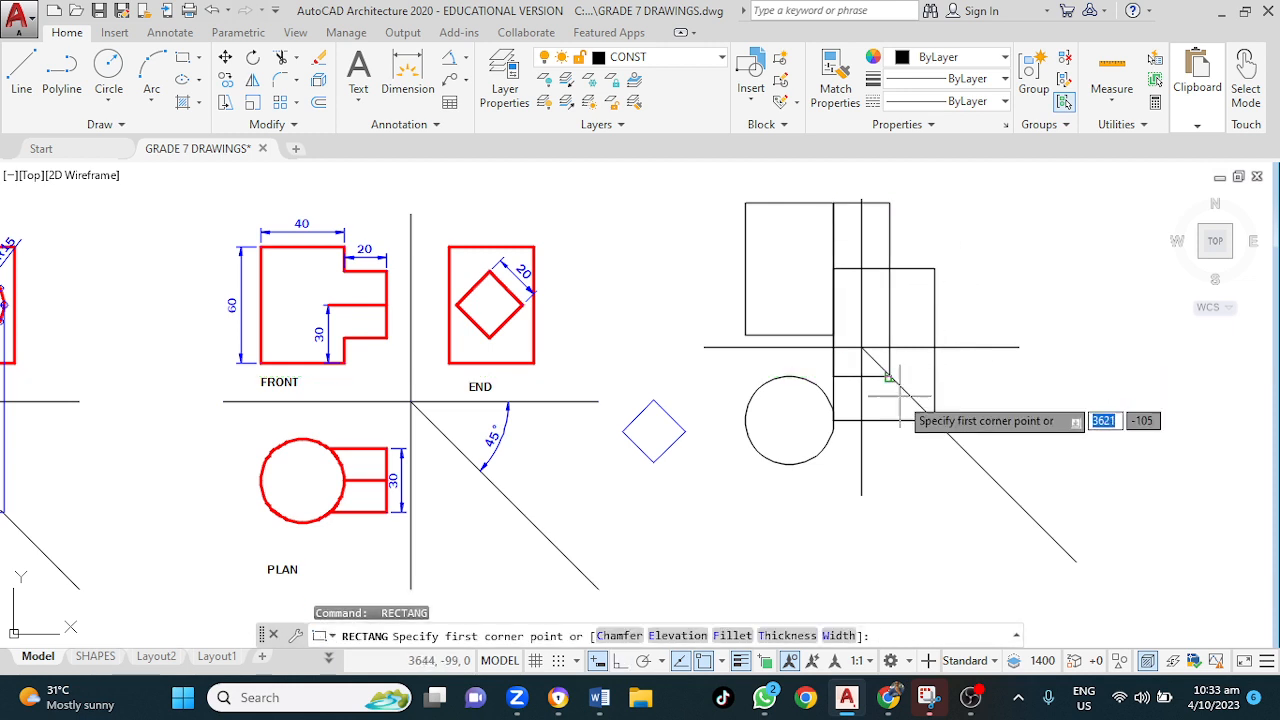
{"action": "left_click", "coordinate": [833, 203]}
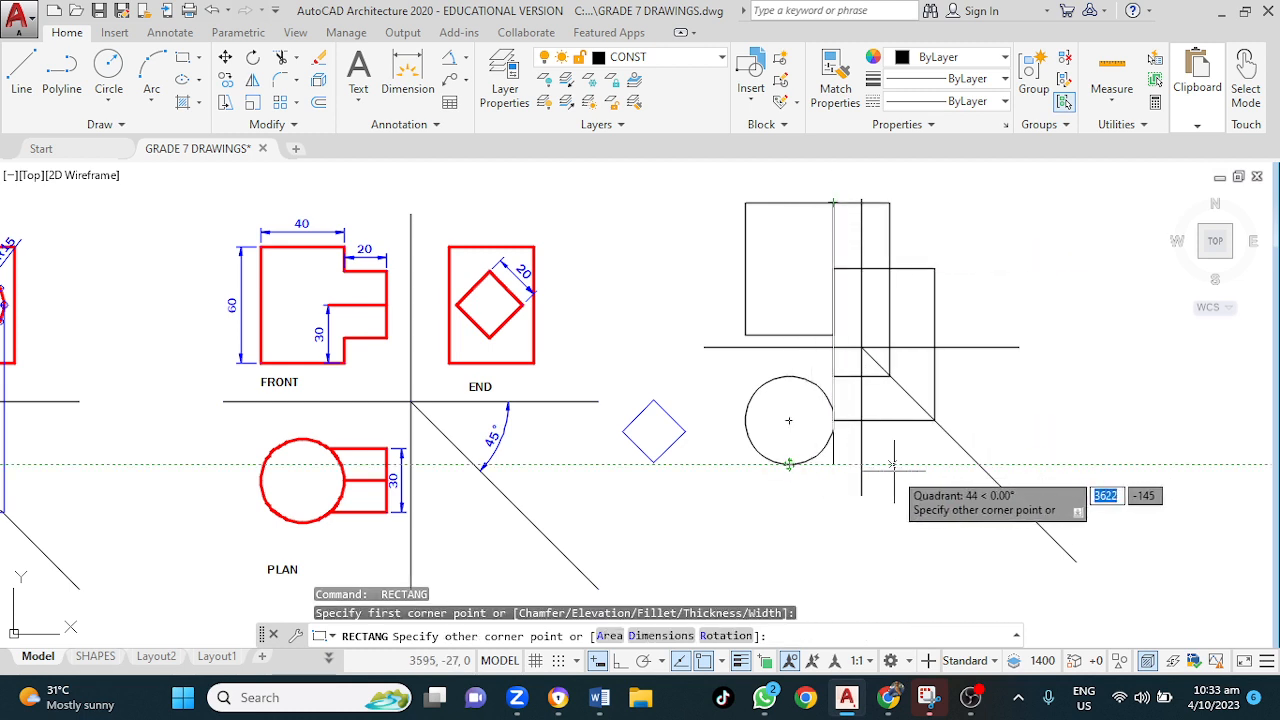
{"action": "left_click", "coordinate": [981, 466]}
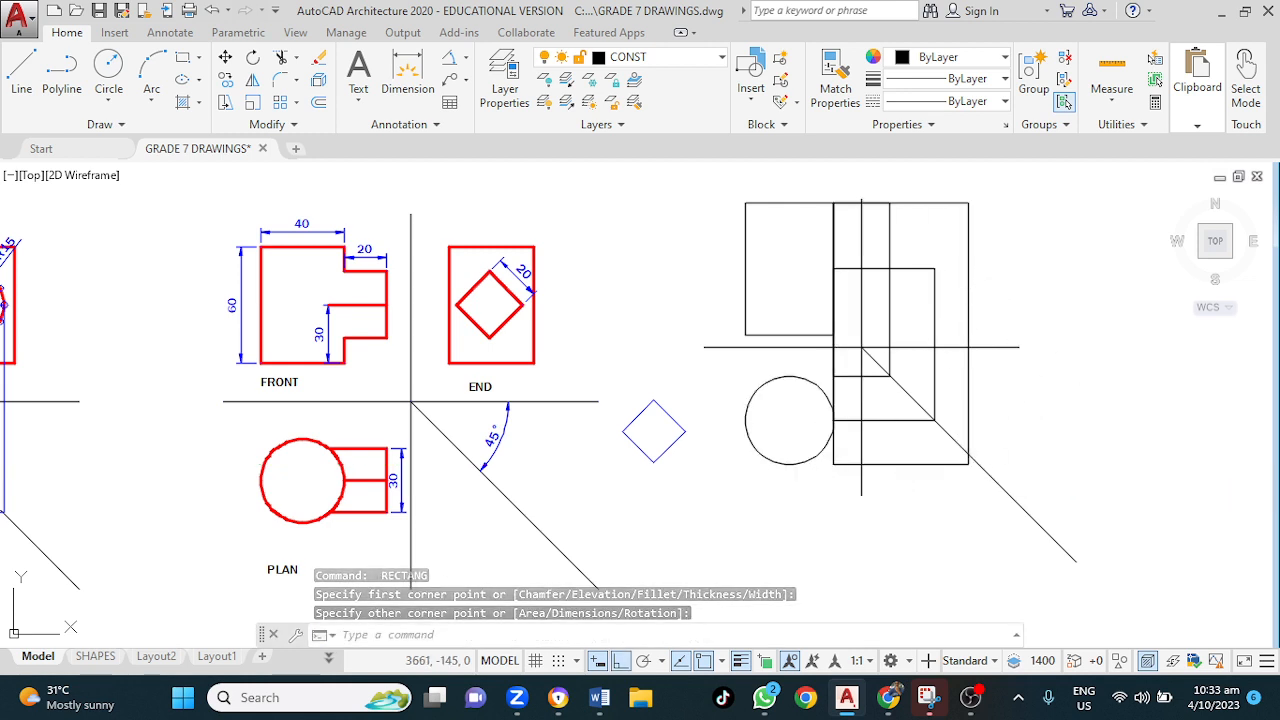
- Make OUTLINE P&S the current layer
{"action": "left_click", "coordinate": [678, 66]}
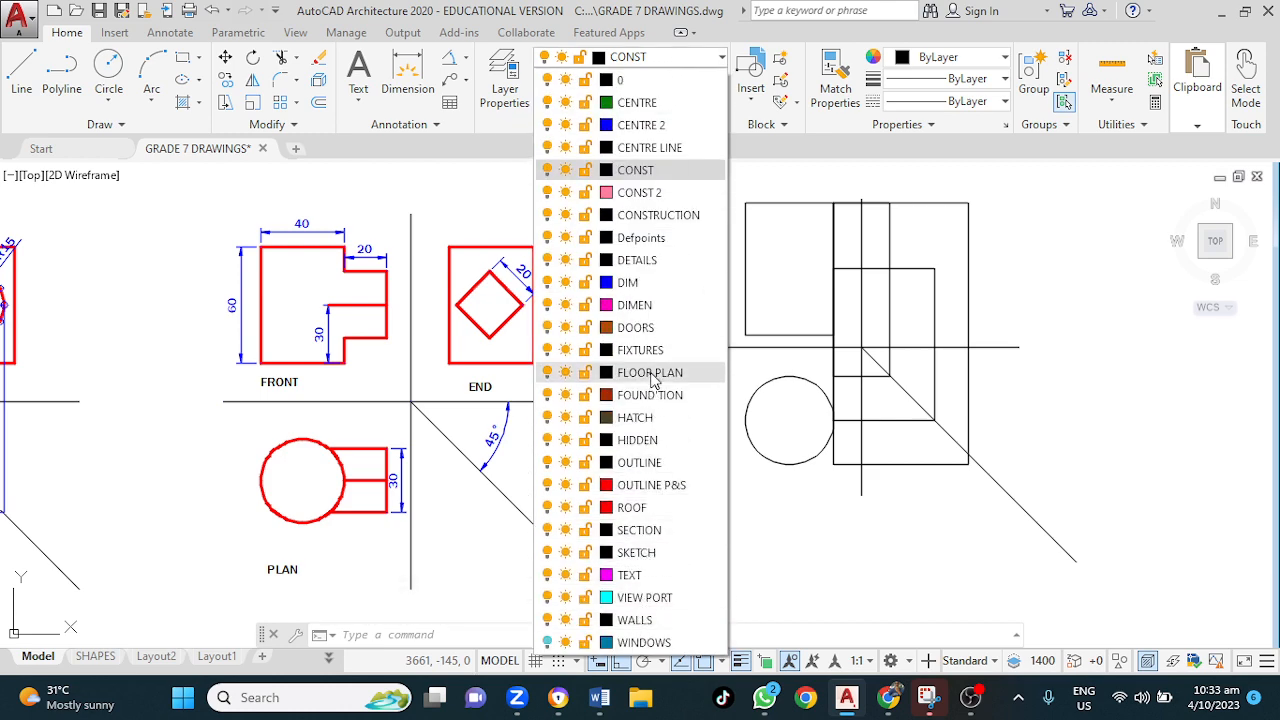
{"action": "left_click", "coordinate": [640, 485]}
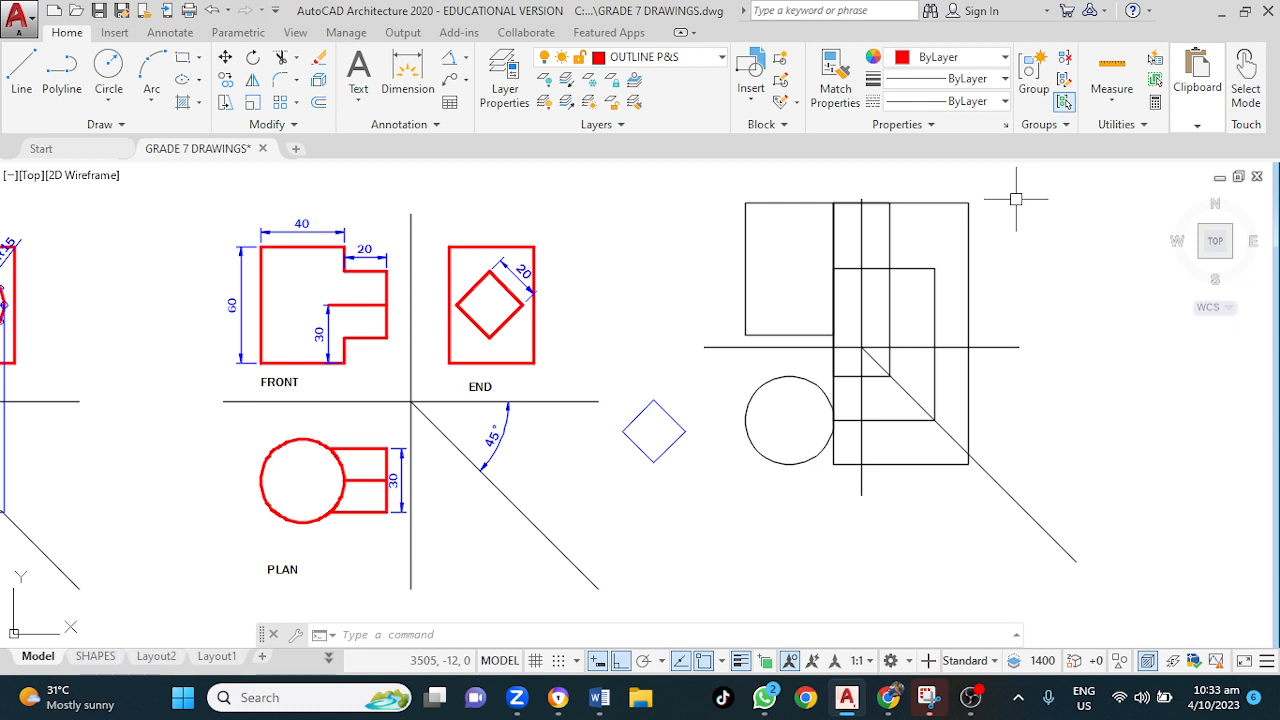
{"action": "key", "text": "Escape"}
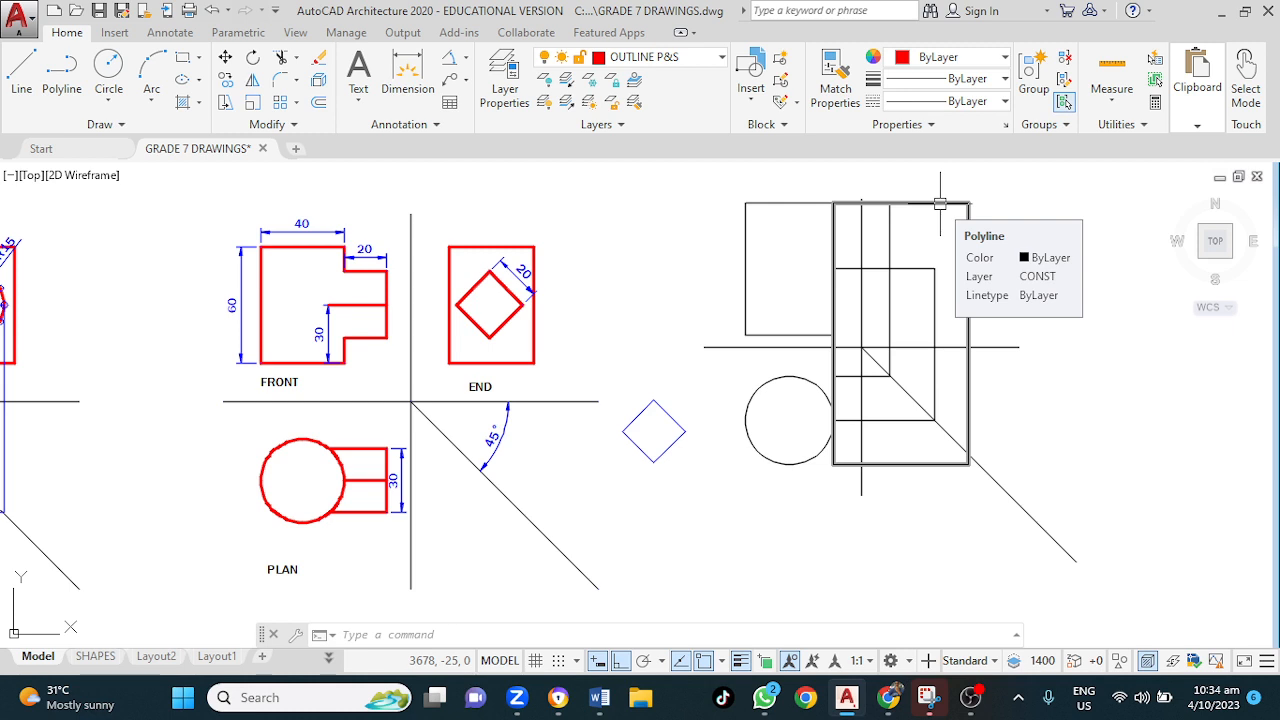
- Copy the front rectangle from its centre to the upper-right corner of the middle projection rectangle to form the end view
{"action": "left_click", "coordinate": [764, 198]}
{"action": "type", "text": "CO"}
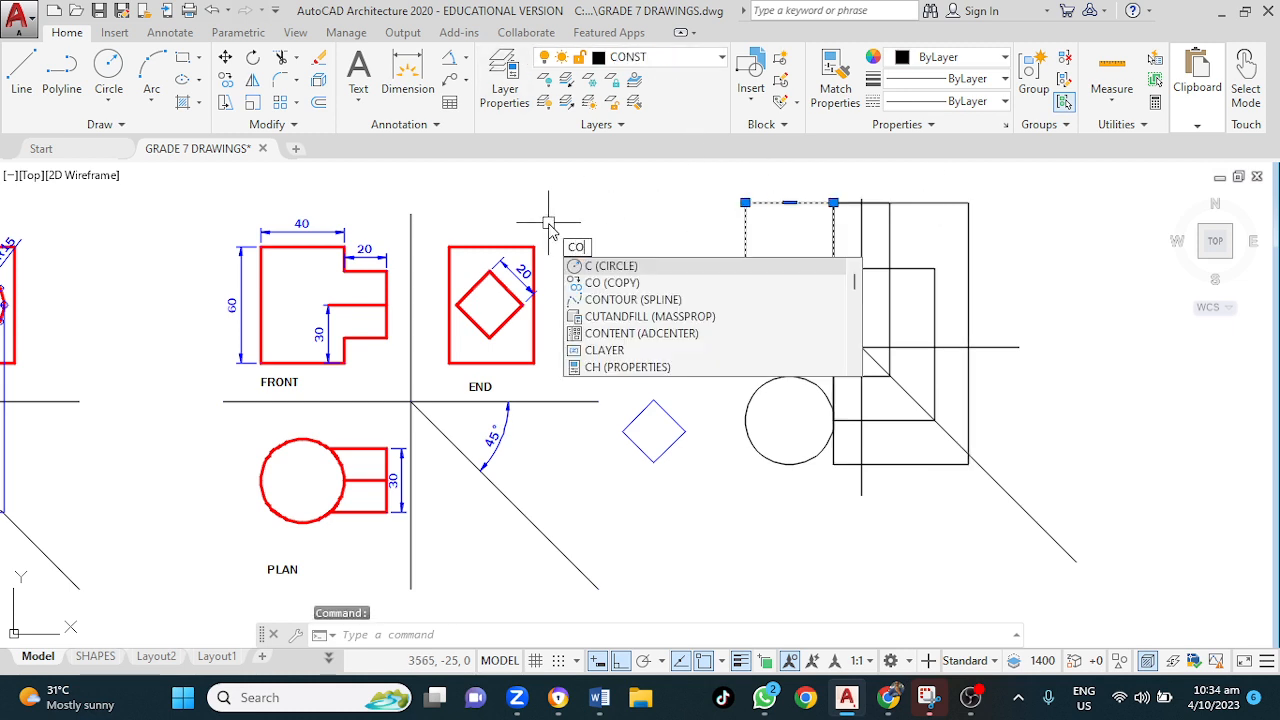
{"action": "key", "text": "Return"}
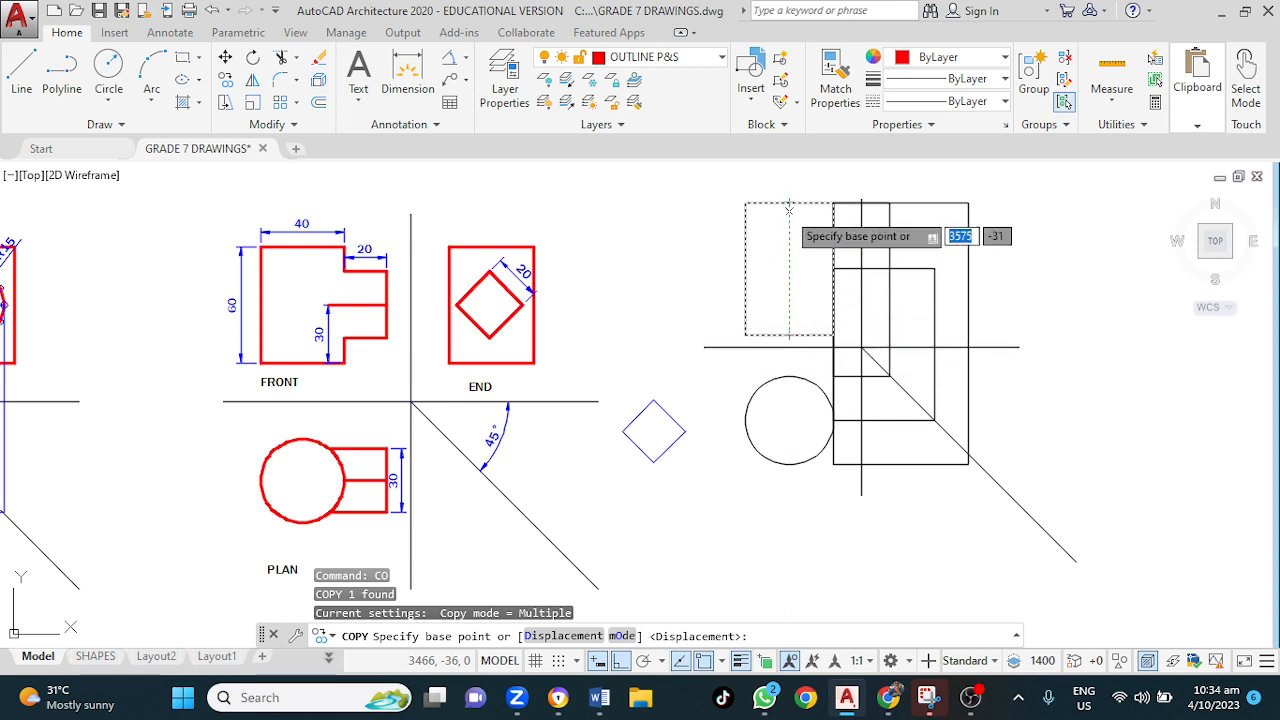
{"action": "left_click", "coordinate": [789, 268]}
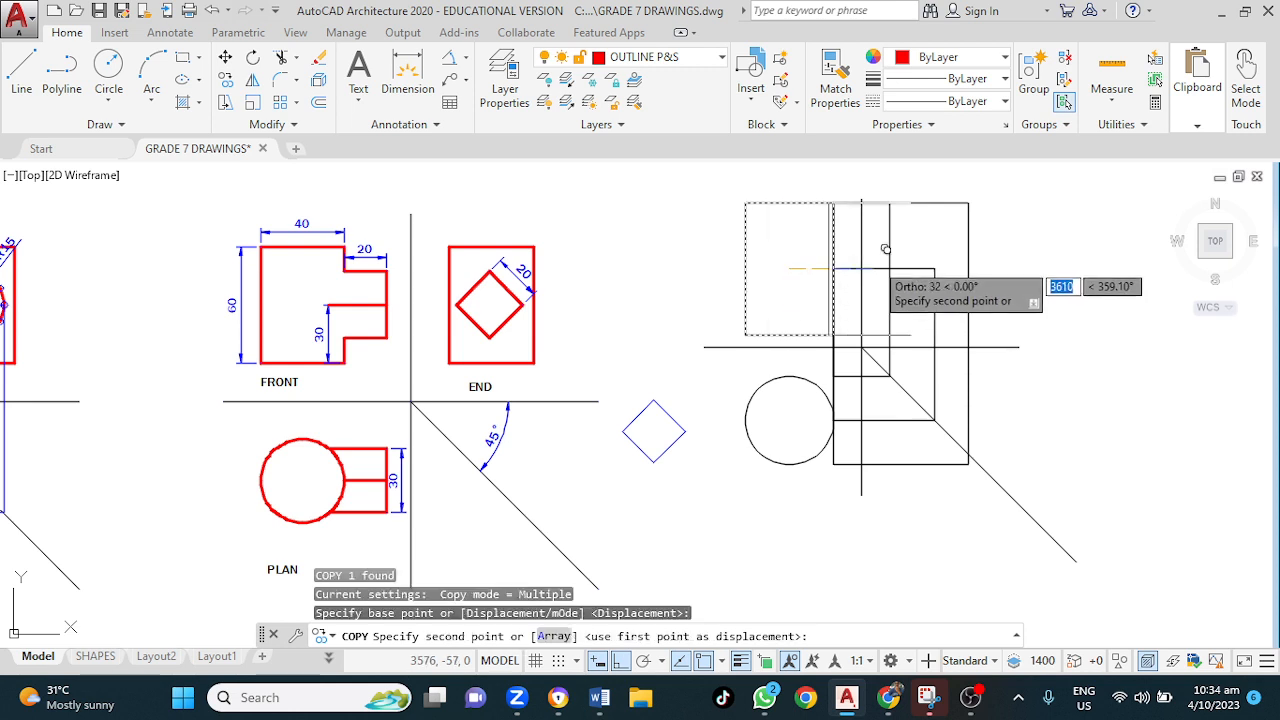
{"action": "left_click", "coordinate": [934, 268]}
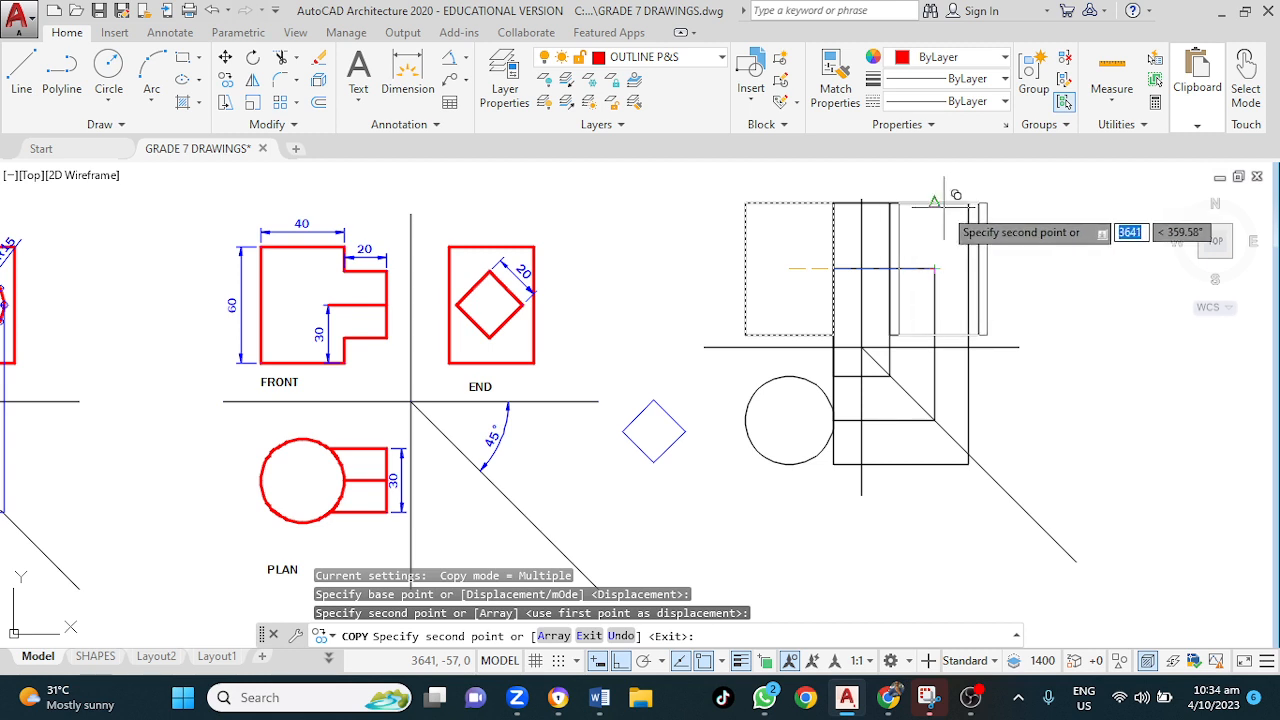
{"action": "key", "text": "Escape"}
- Delete the widest and the narrowest projection rectangles, which start at the front rectangle's top-right corner
{"action": "left_click", "coordinate": [968, 386]}
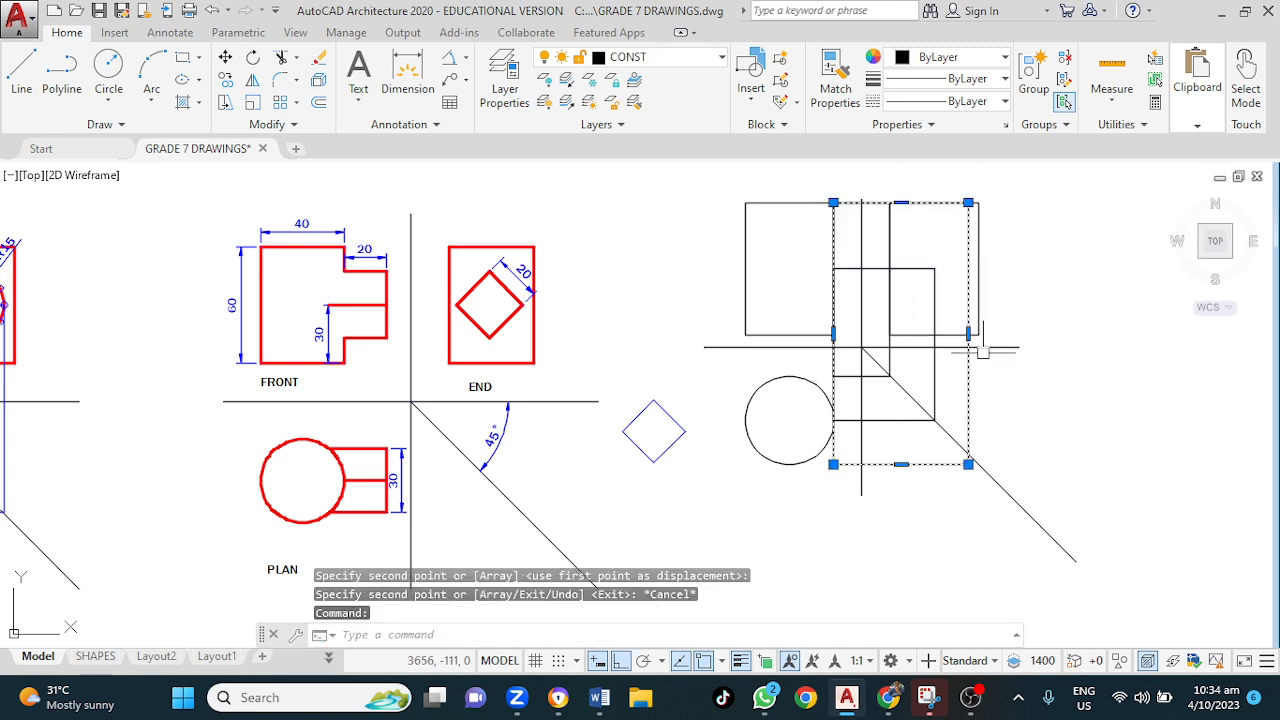
{"action": "key", "text": "Delete"}
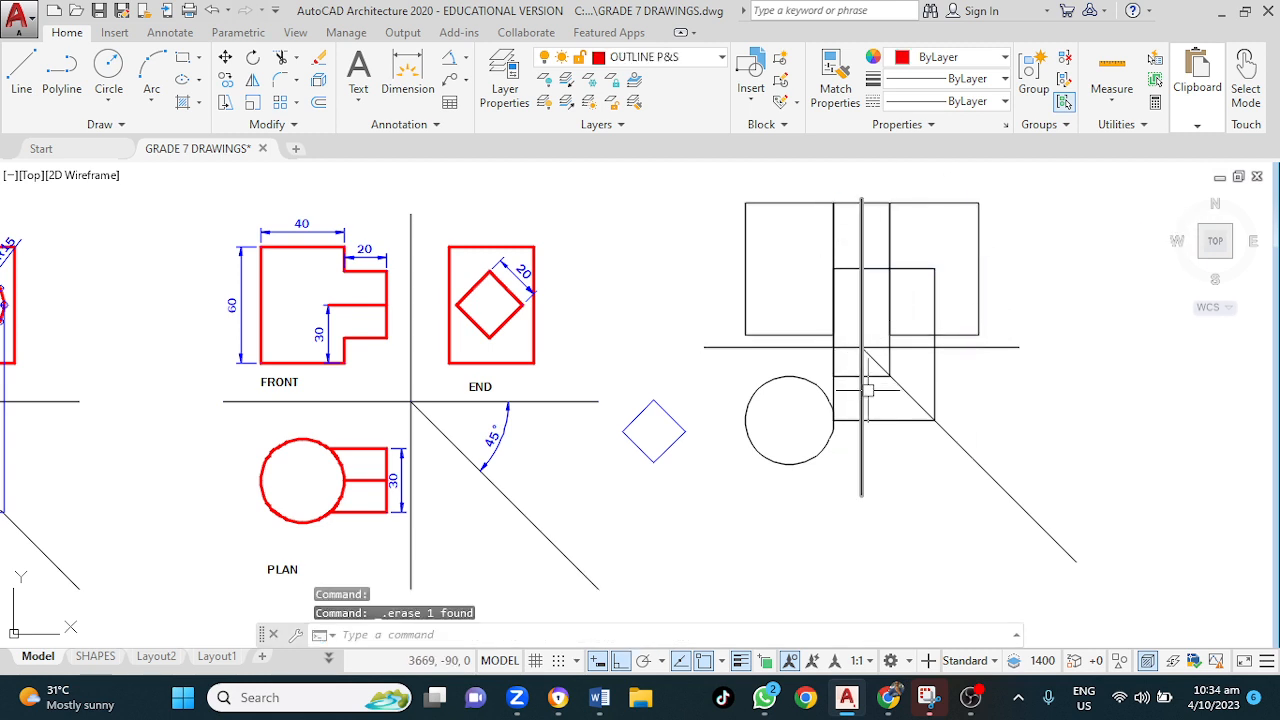
{"action": "left_click", "coordinate": [874, 376]}
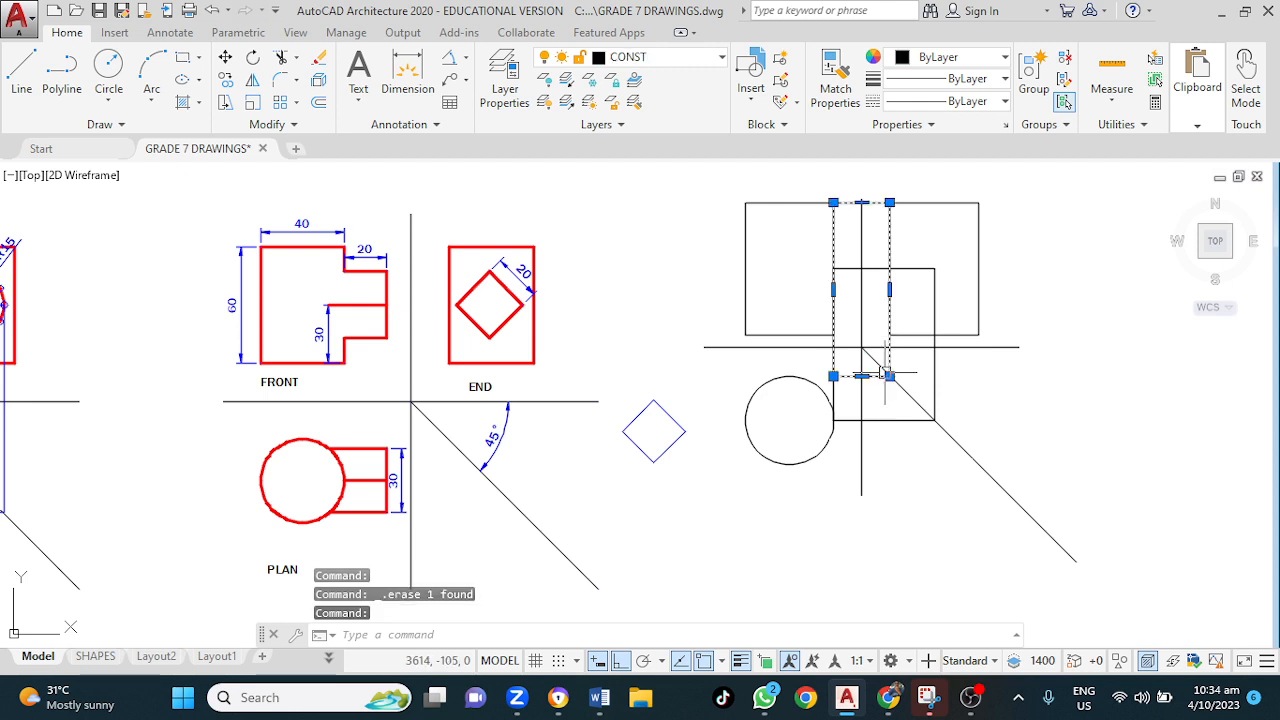
{"action": "key", "text": "Delete"}
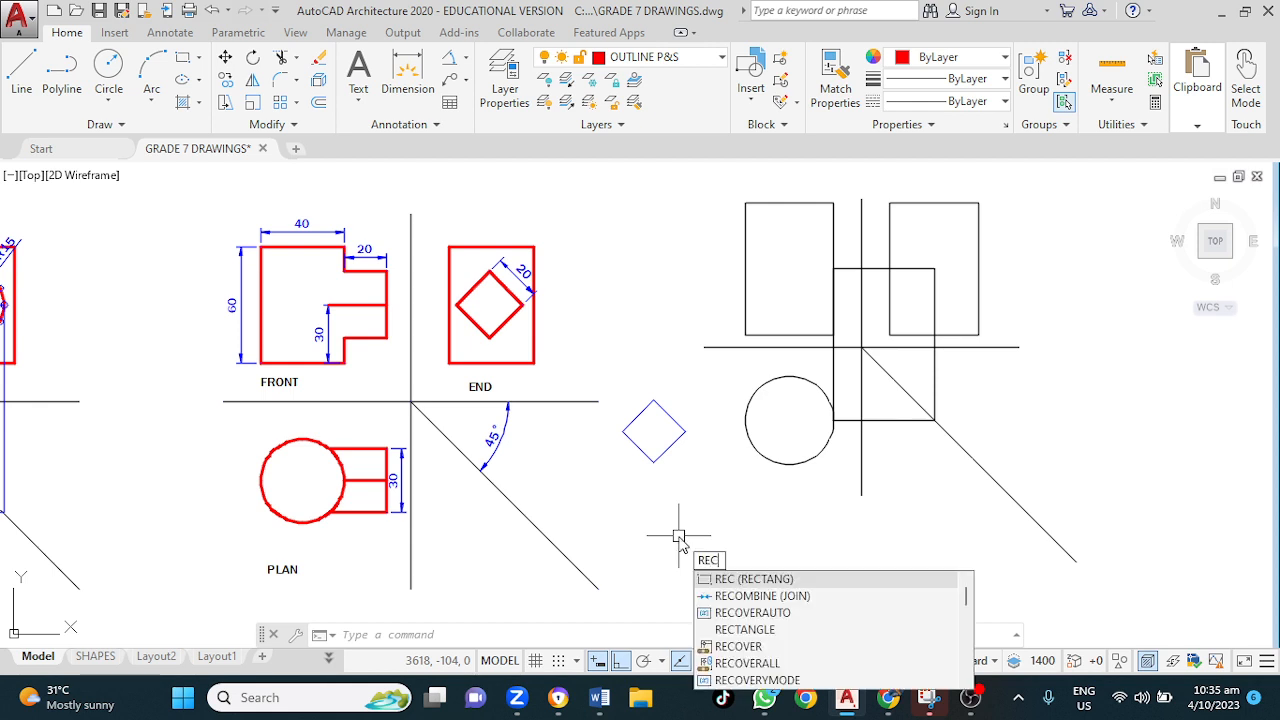
- Draw a 20 by 20 square in the empty area below the blue diamond
{"action": "key", "text": "Return"}
{"action": "left_click", "coordinate": [676, 534]}
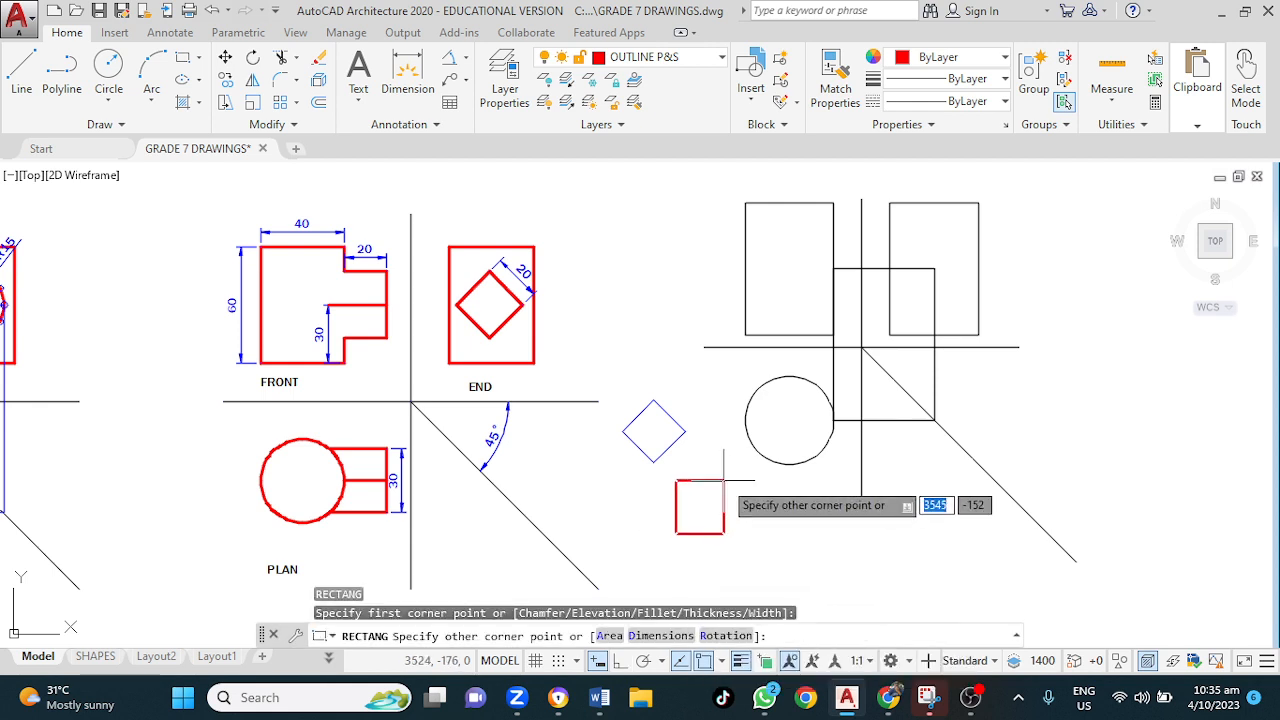
{"action": "type", "text": "@20"}
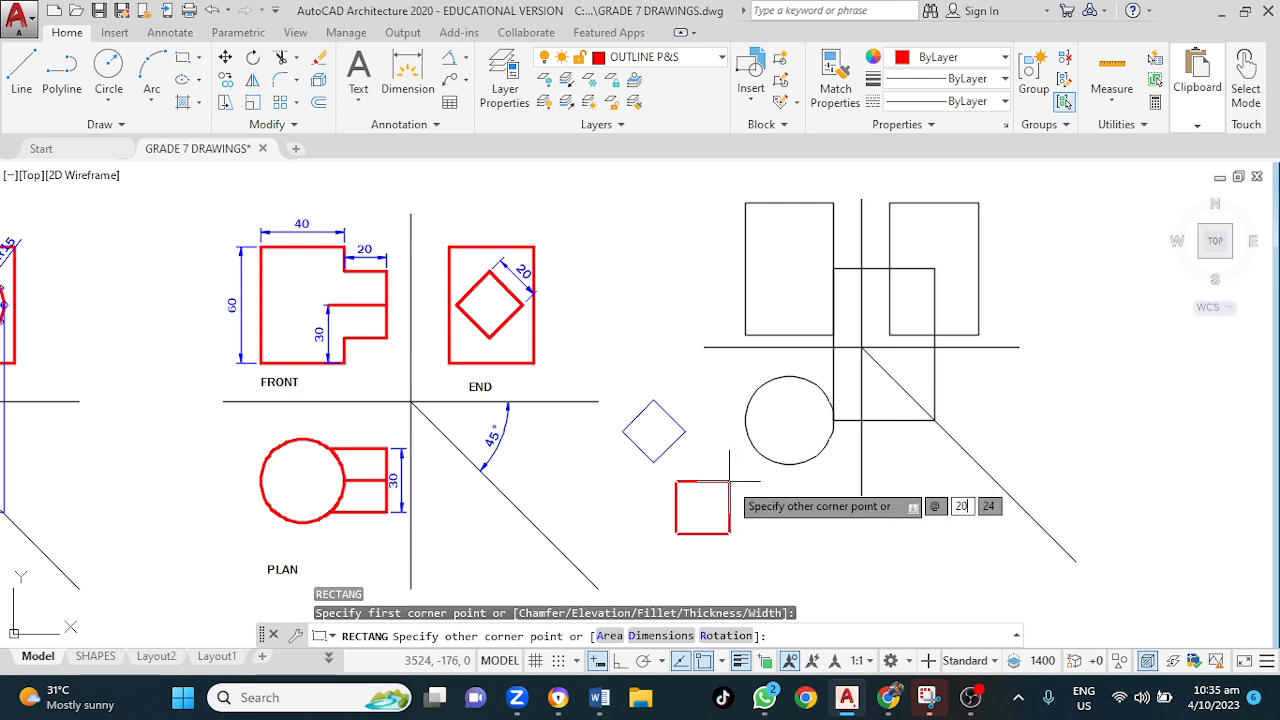
{"action": "key", "text": "Tab"}
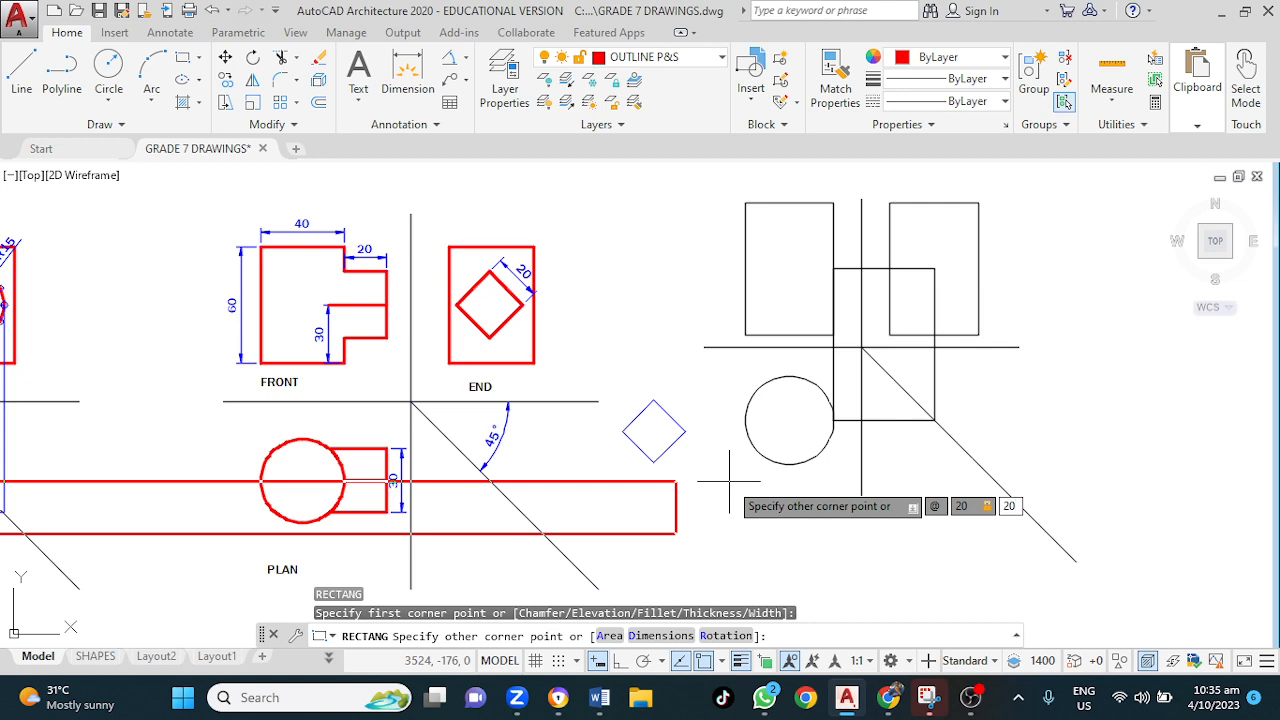
{"action": "type", "text": "20"}
{"action": "key", "text": "Return"}
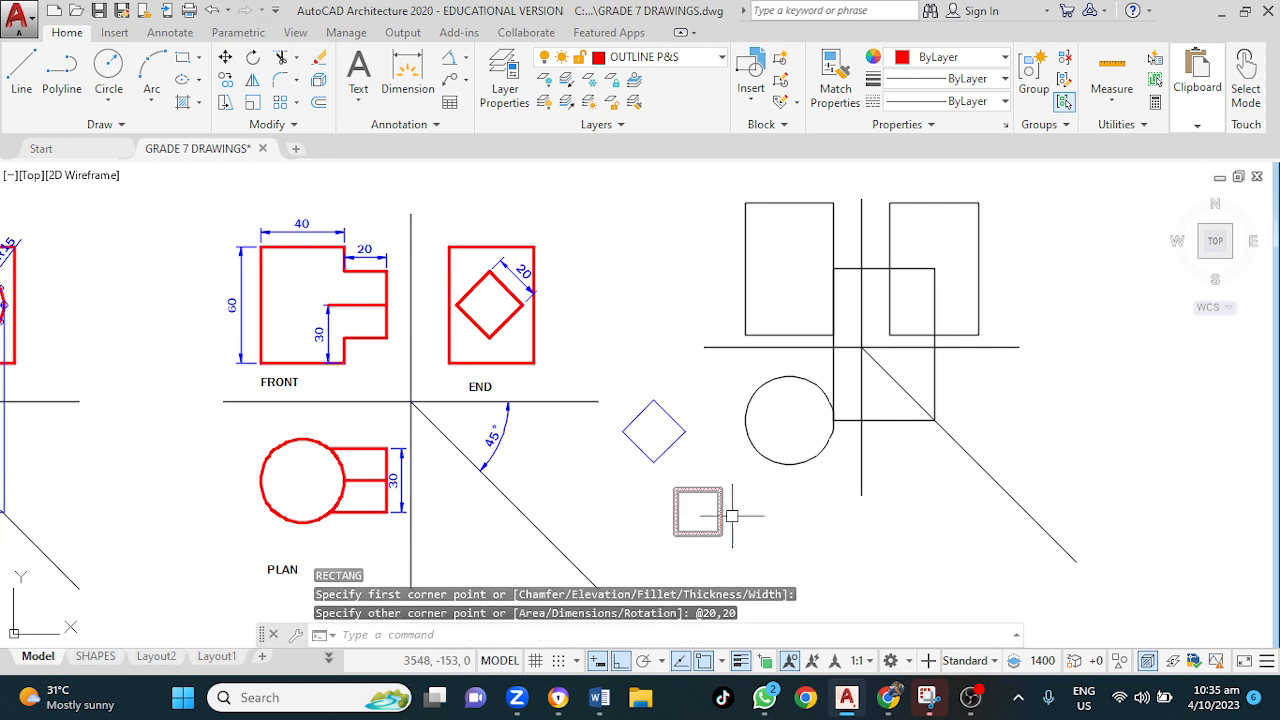
- Rotate the red 20 by 20 square by 45° about its lower-left corner
{"action": "middle_click_drag", "start_coordinate": [735, 513], "coordinate": [758, 410]}
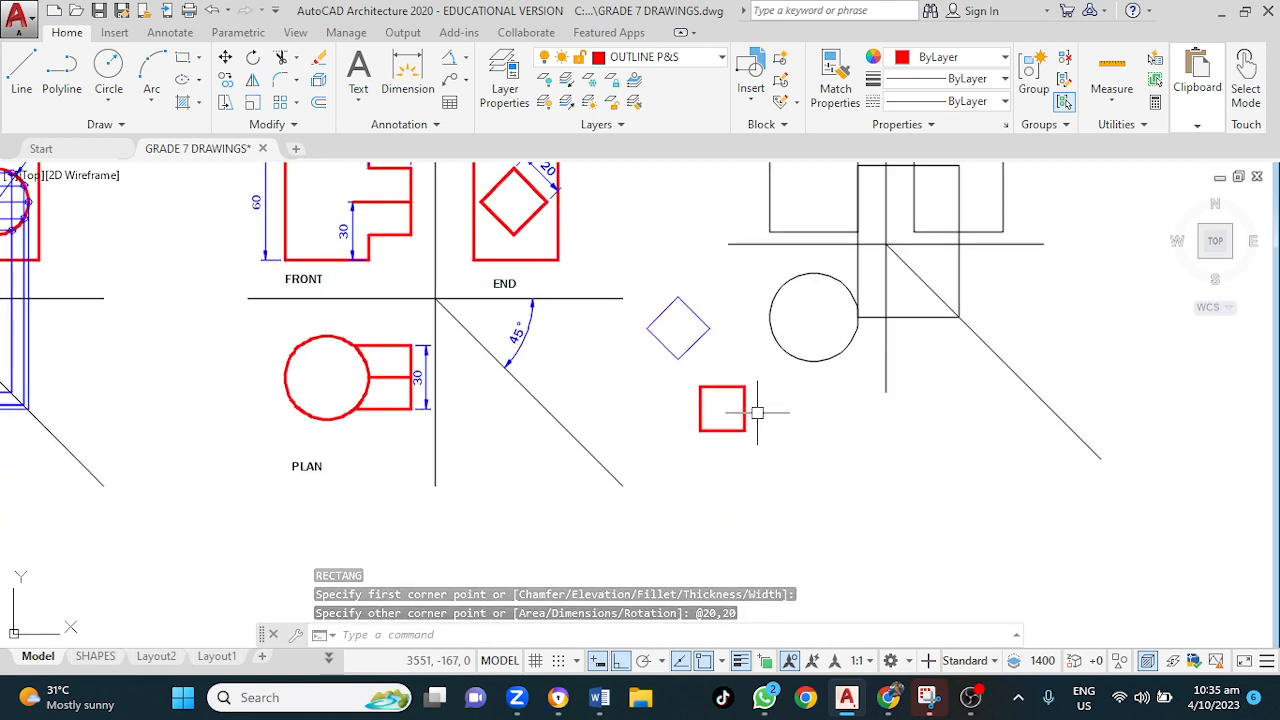
{"action": "left_click", "coordinate": [745, 413]}
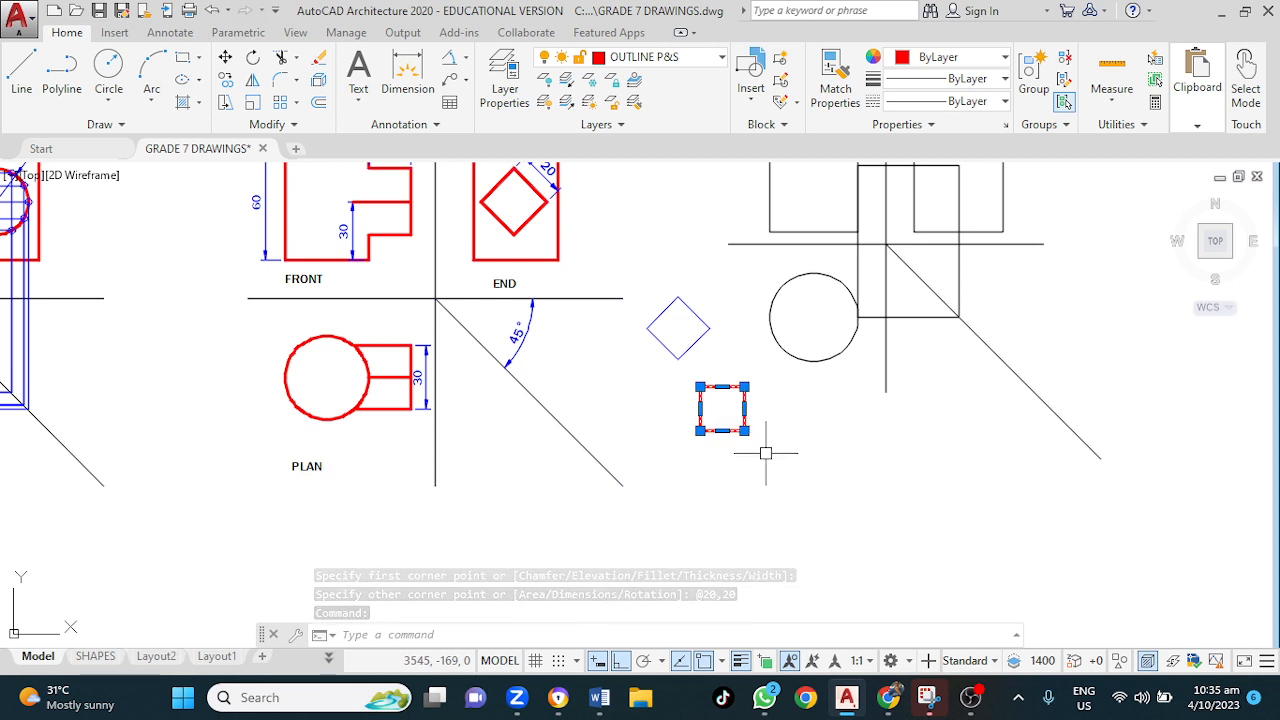
{"action": "type", "text": "RO"}
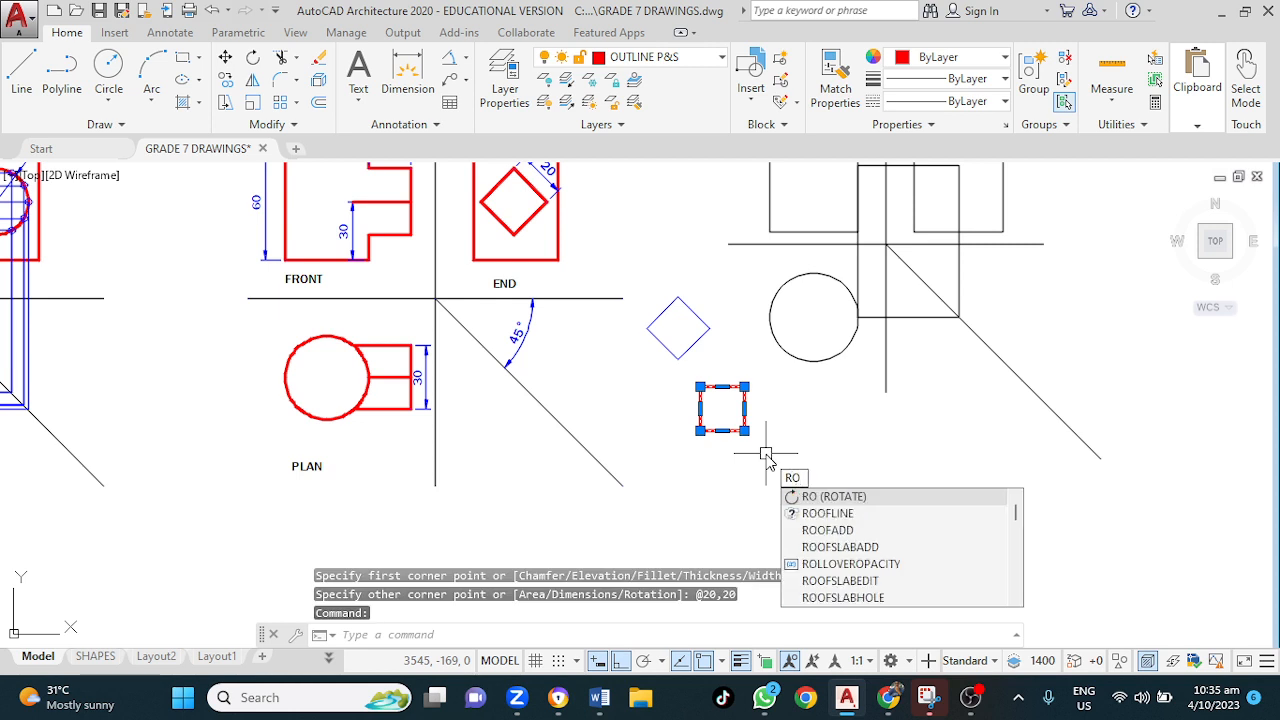
{"action": "key", "text": "Return"}
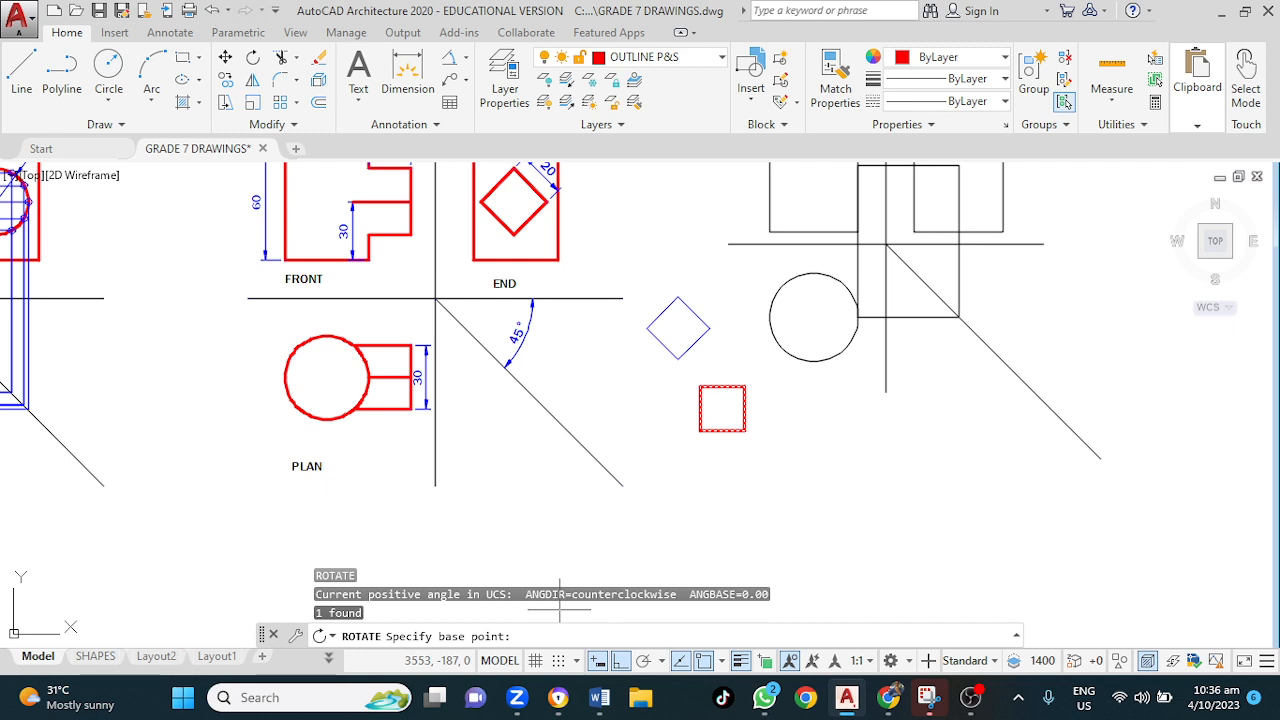
{"action": "left_click", "coordinate": [700, 430]}
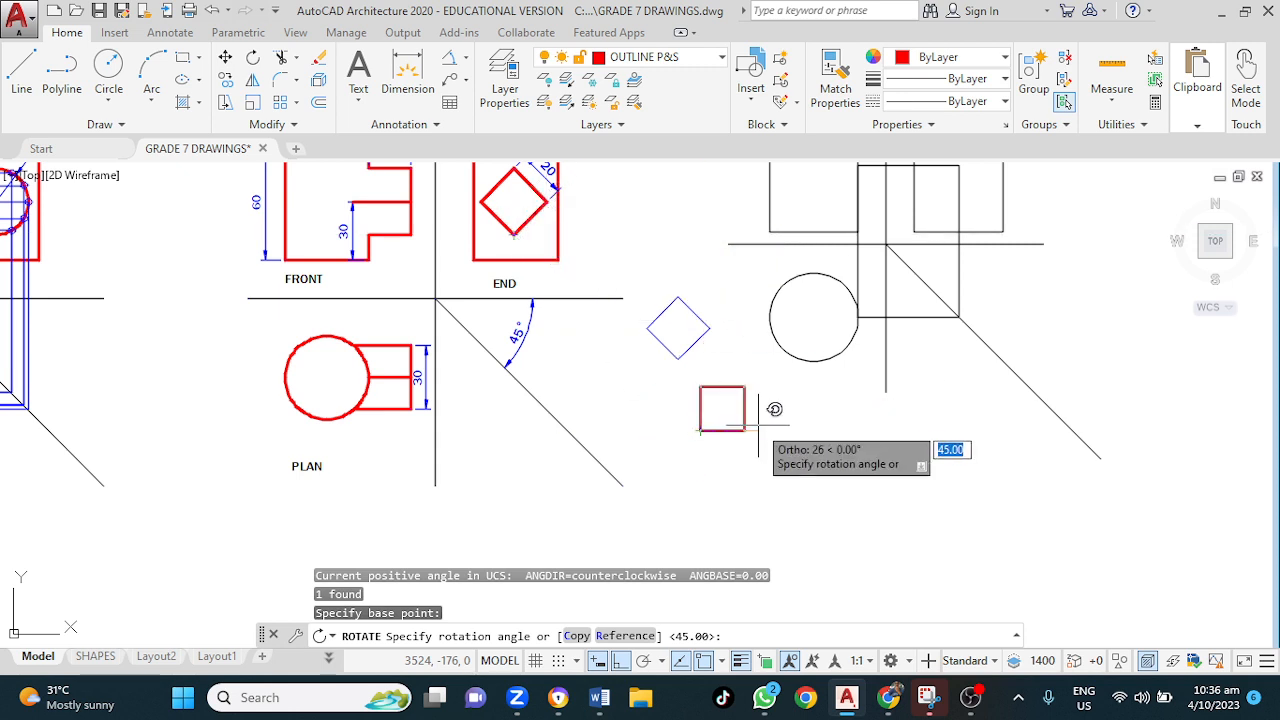
{"action": "key", "text": "Return"}
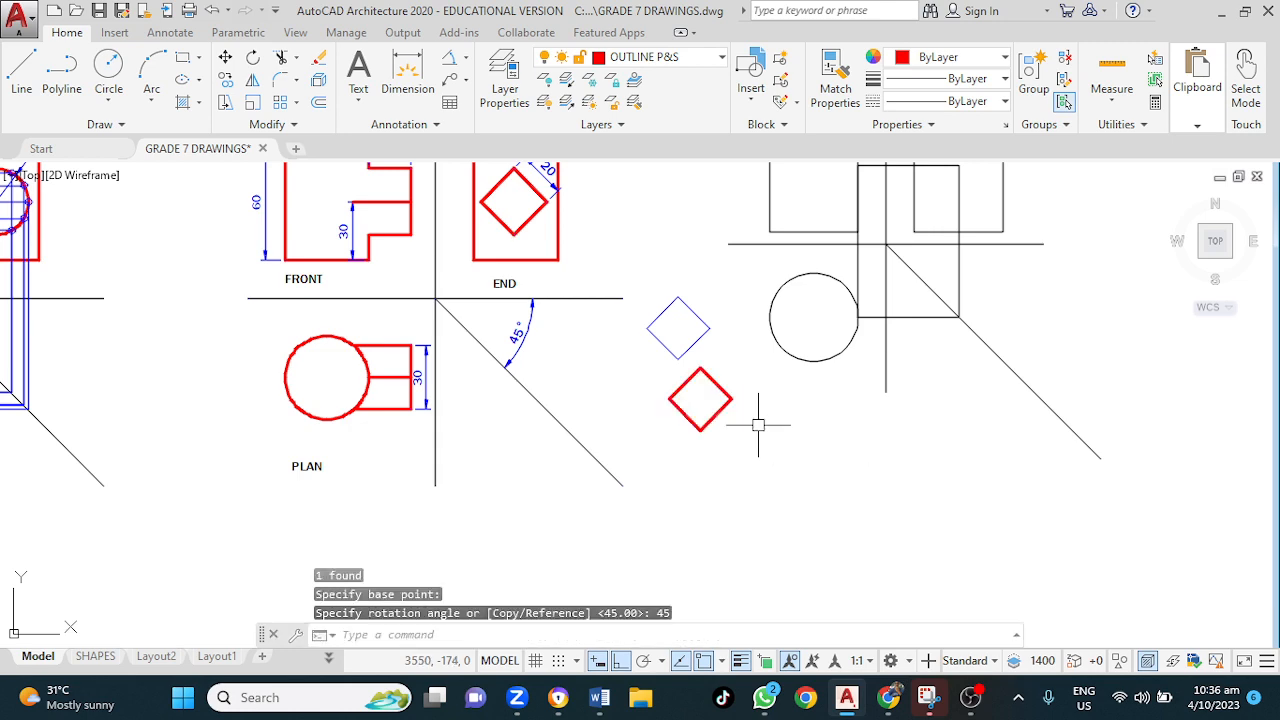
{"action": "key", "text": "Escape"}
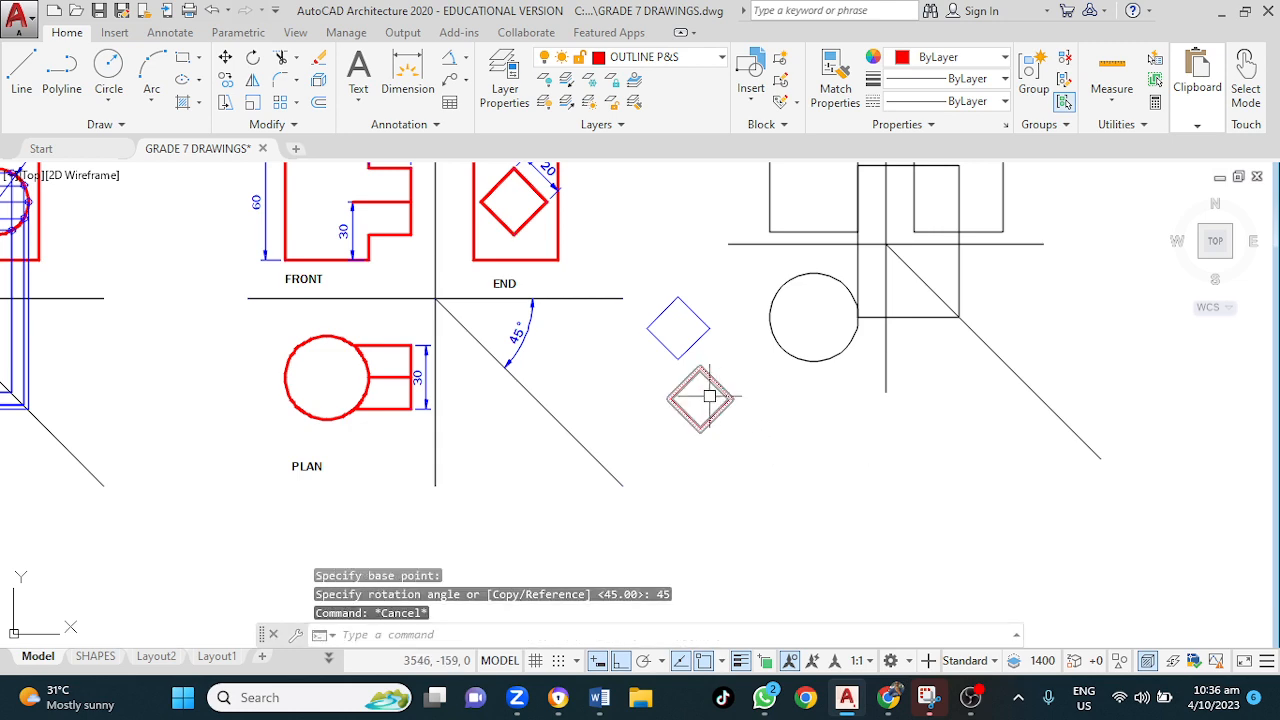
- Move the rotated red square from its centre to the projection rectangle's upper-right corner, inside the end view rectangle
{"action": "middle_click_drag", "start_coordinate": [752, 371], "coordinate": [653, 472]}
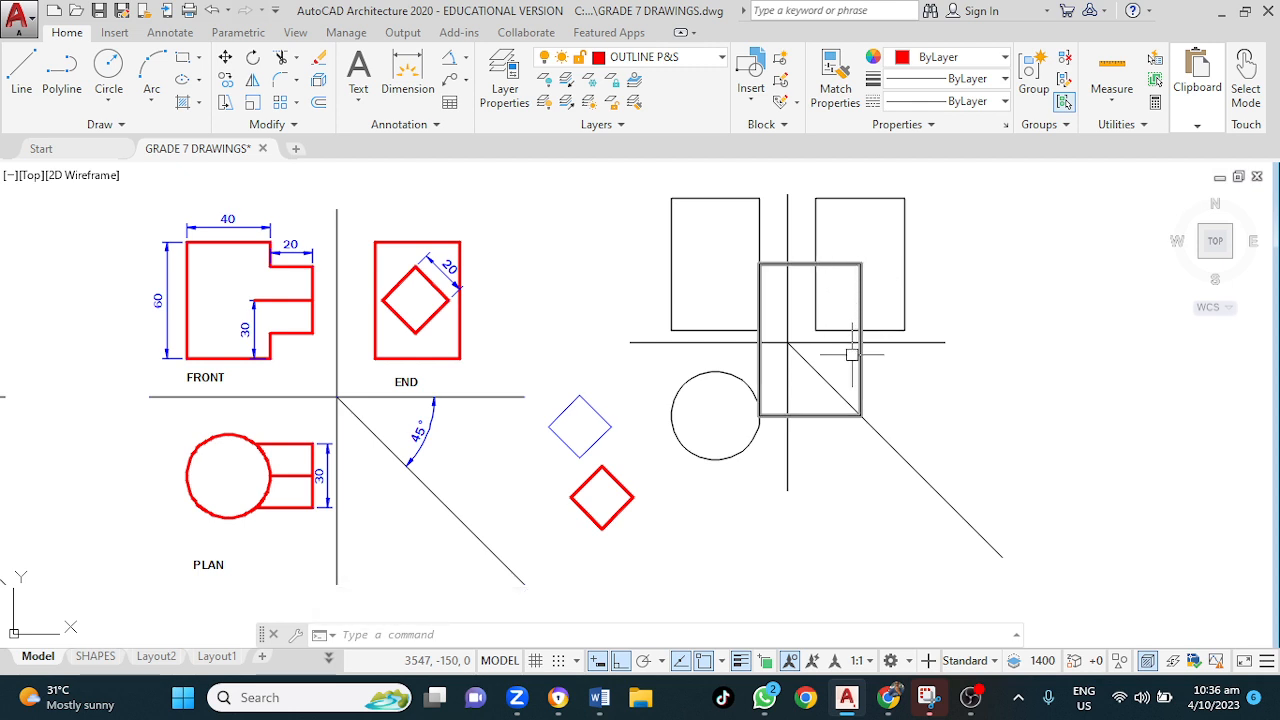
{"action": "left_click", "coordinate": [626, 490]}
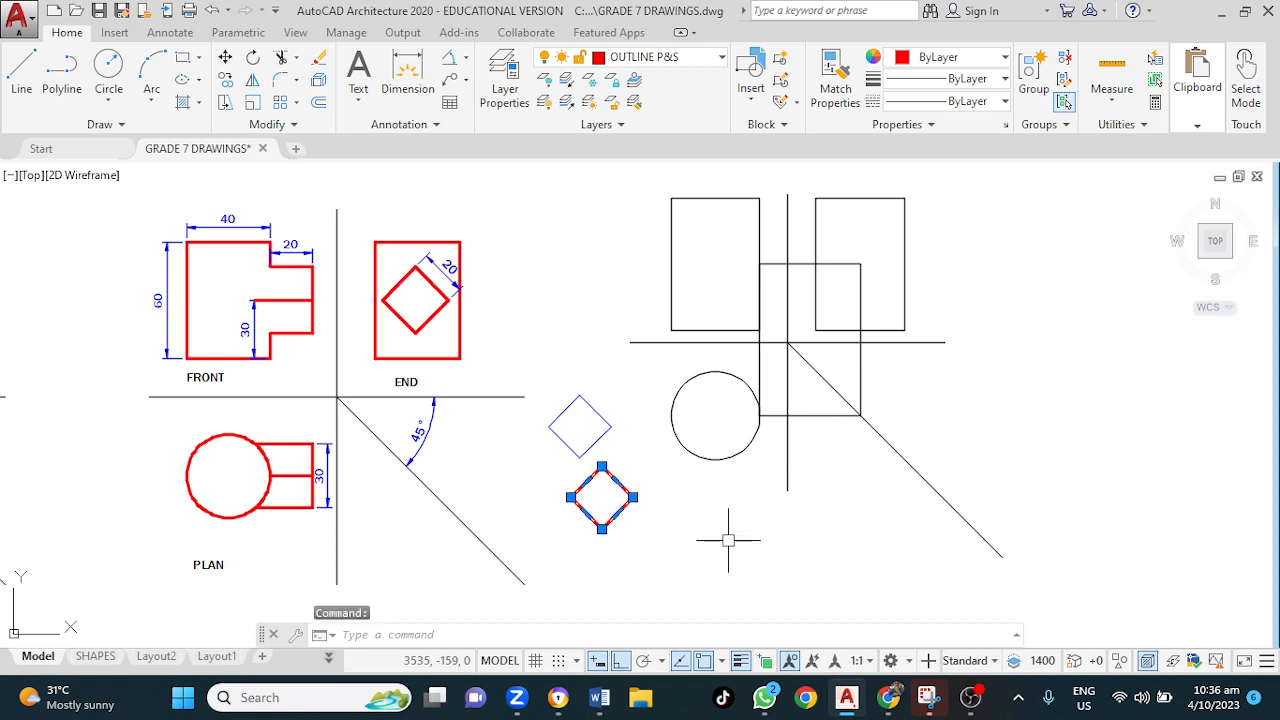
{"action": "key", "text": "Return"}
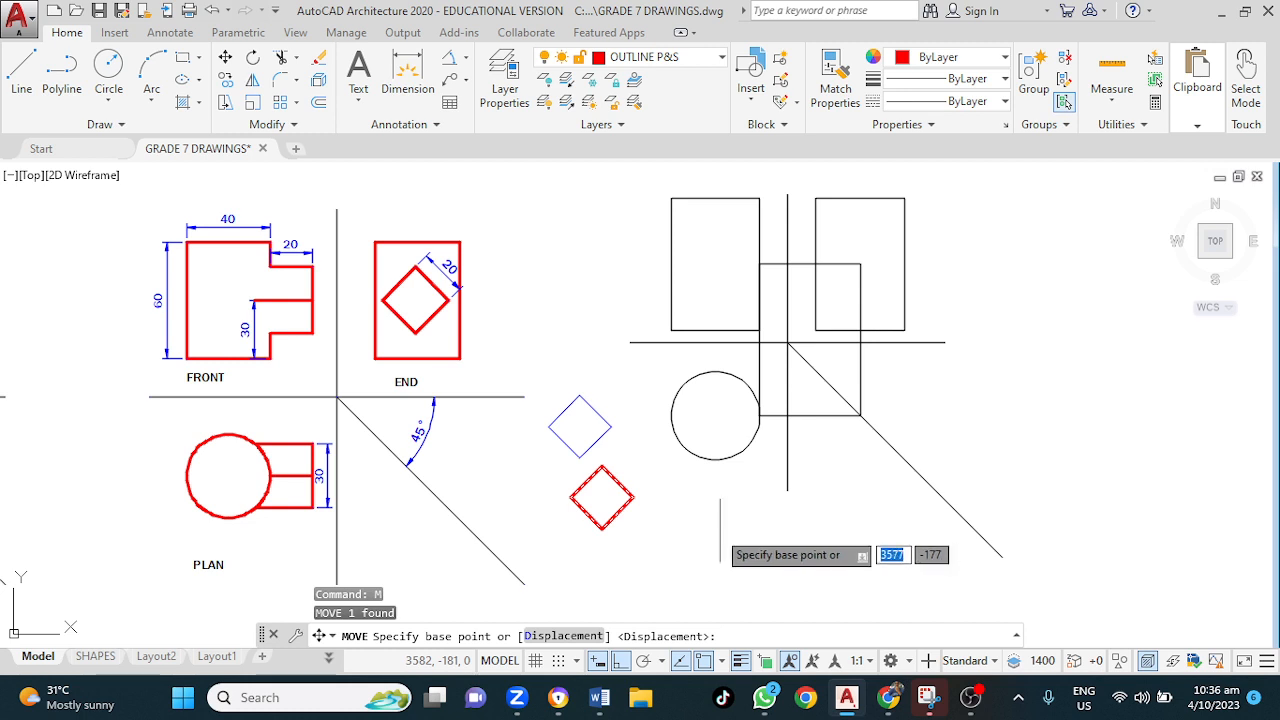
{"action": "left_click", "coordinate": [602, 497]}
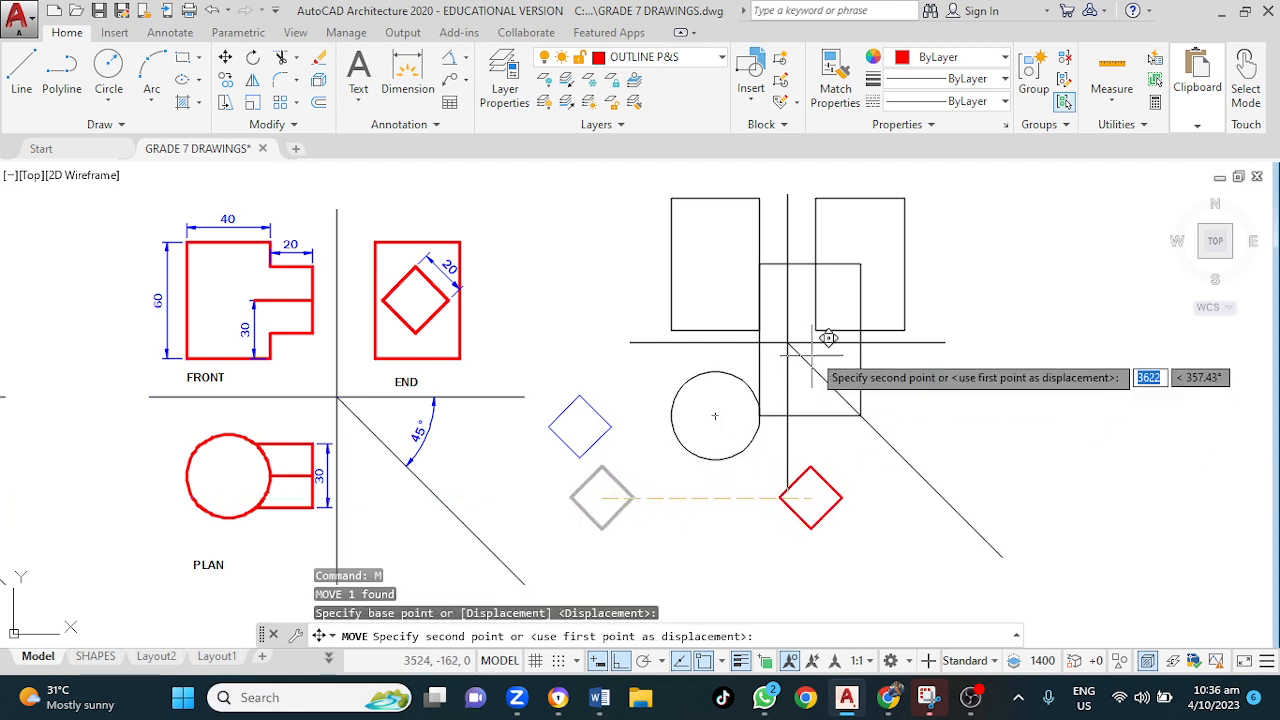
{"action": "left_click", "coordinate": [859, 265]}
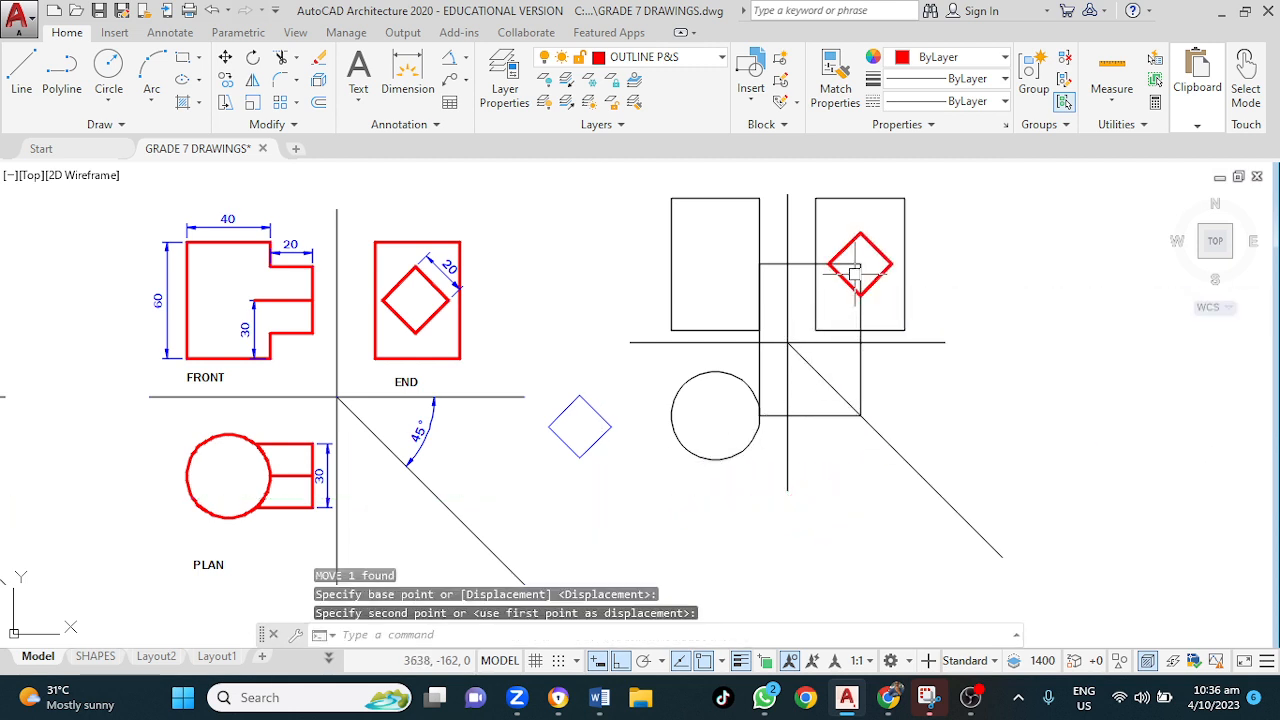
{"action": "key", "text": "Escape"}
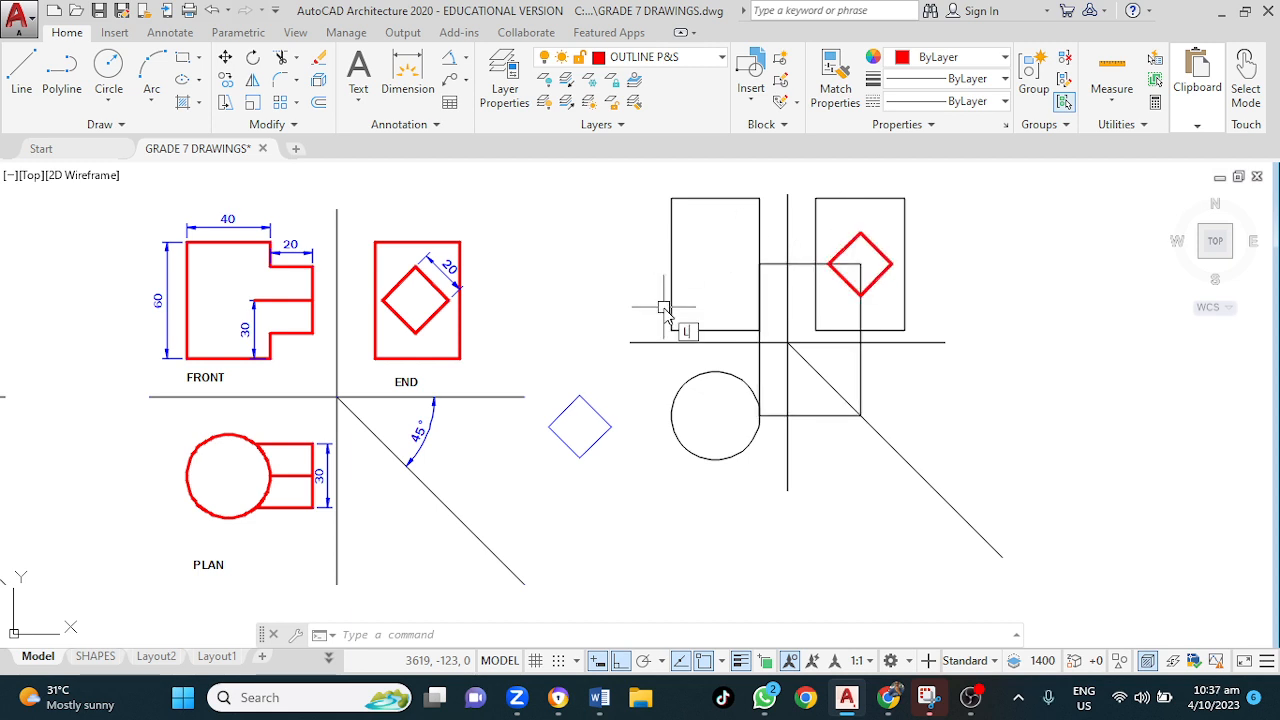
- Draw horizontal lines from the end view diamond's top and bottom corners across into the front rectangle
{"action": "key", "text": "Return"}
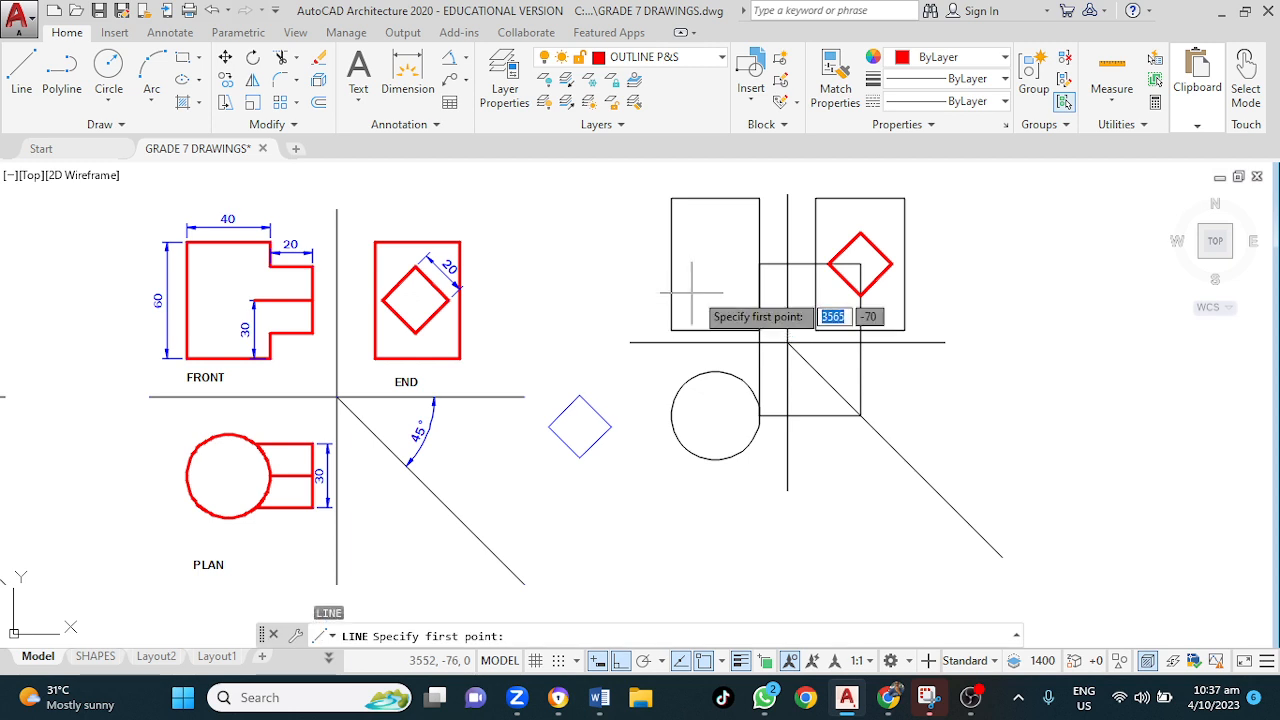
{"action": "left_click", "coordinate": [860, 232]}
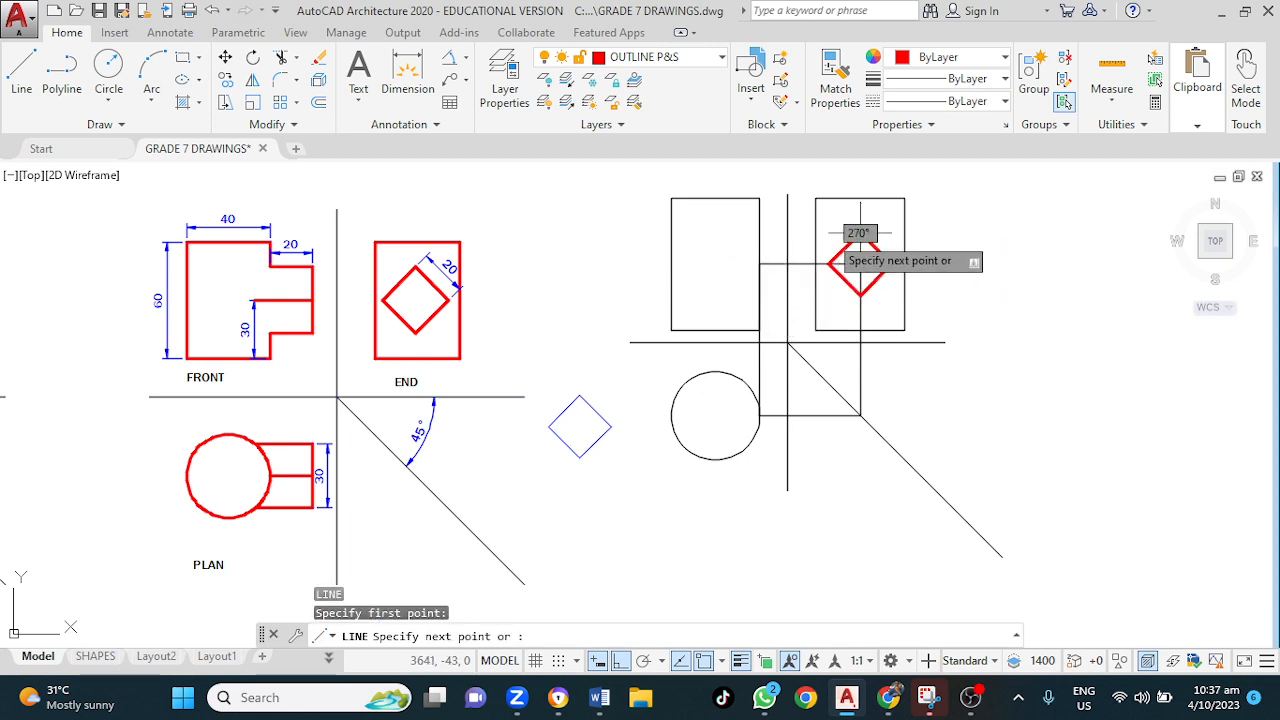
{"action": "left_click", "coordinate": [731, 233]}
{"action": "key", "text": "Escape"}
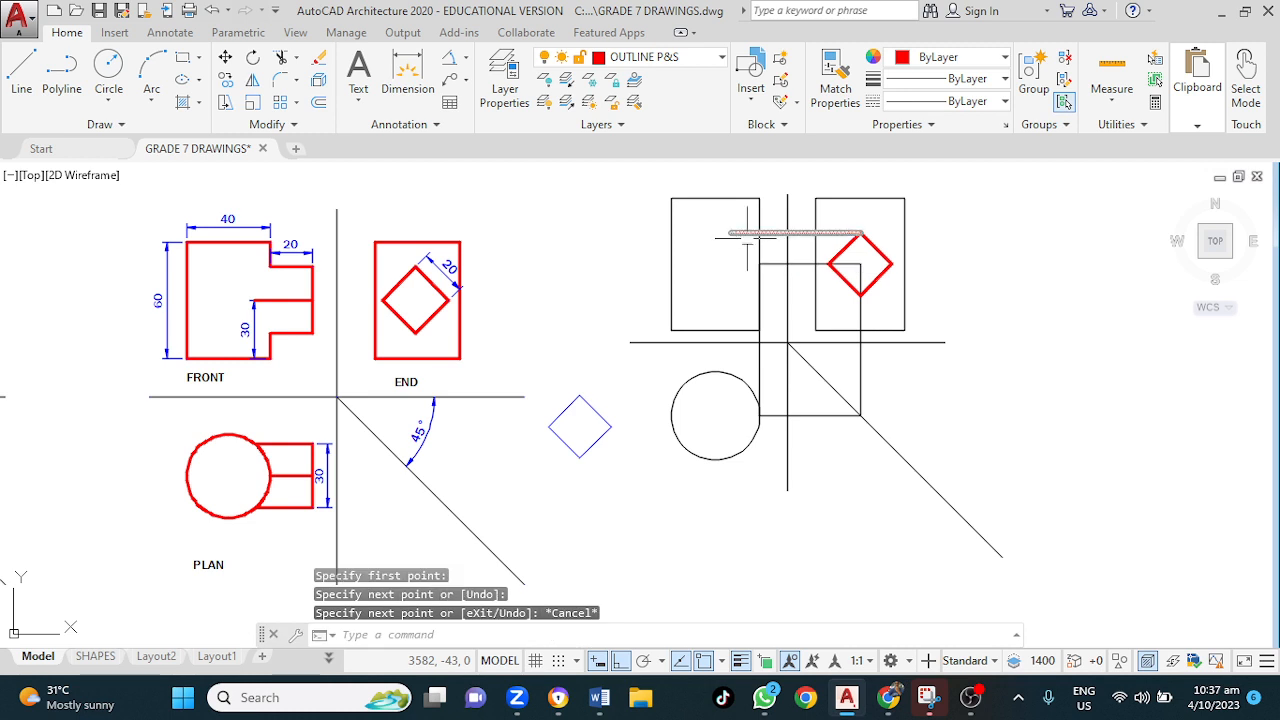
{"action": "key", "text": "Return"}
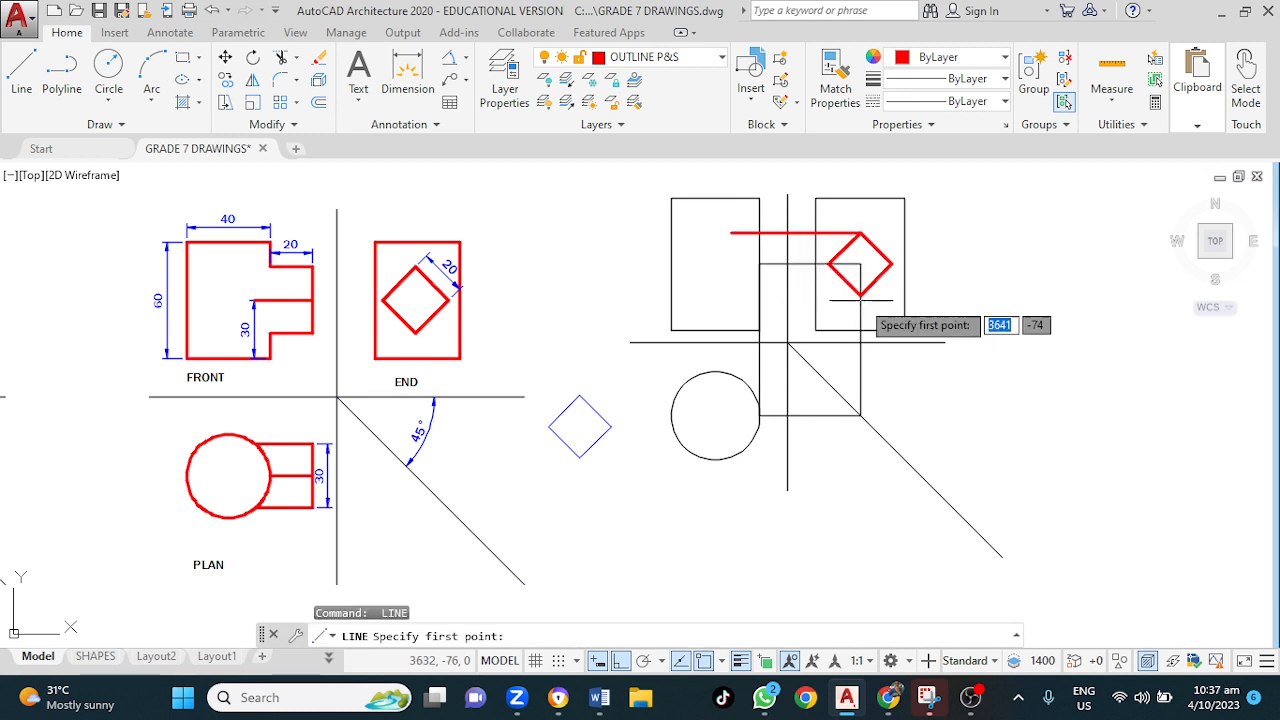
{"action": "left_click", "coordinate": [860, 296]}
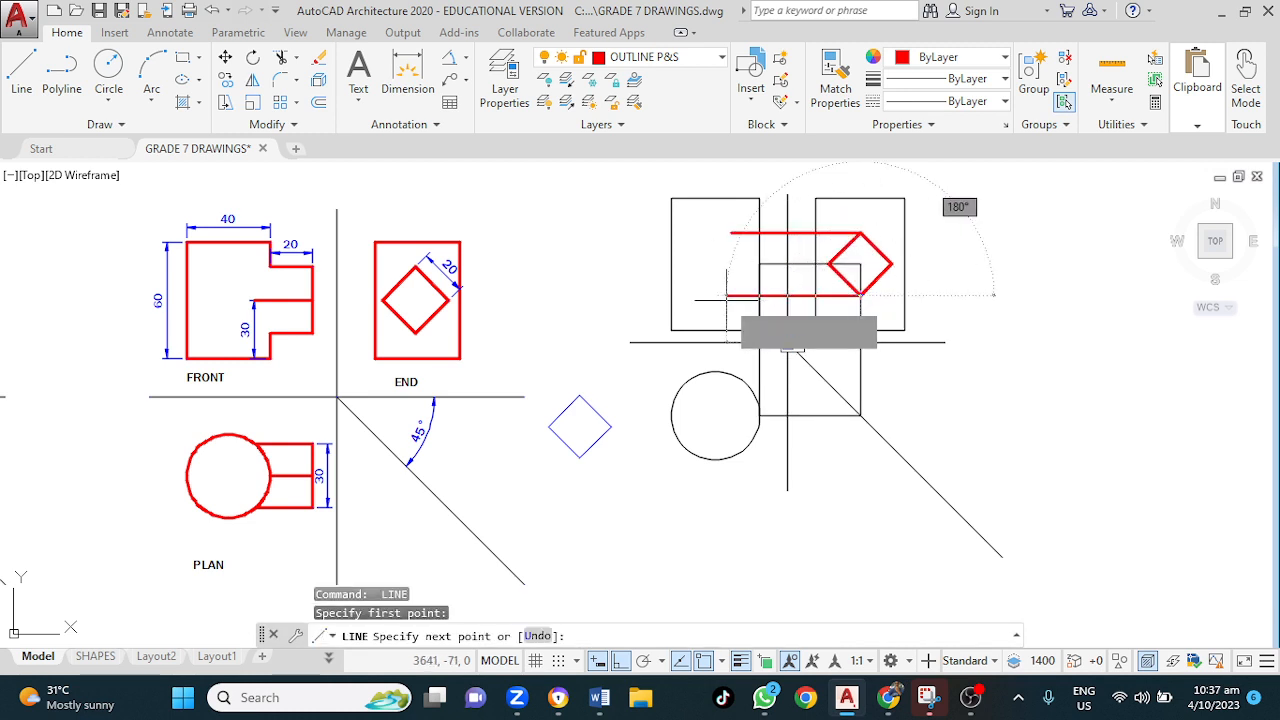
{"action": "left_click", "coordinate": [726, 296]}
{"action": "key", "text": "Escape"}
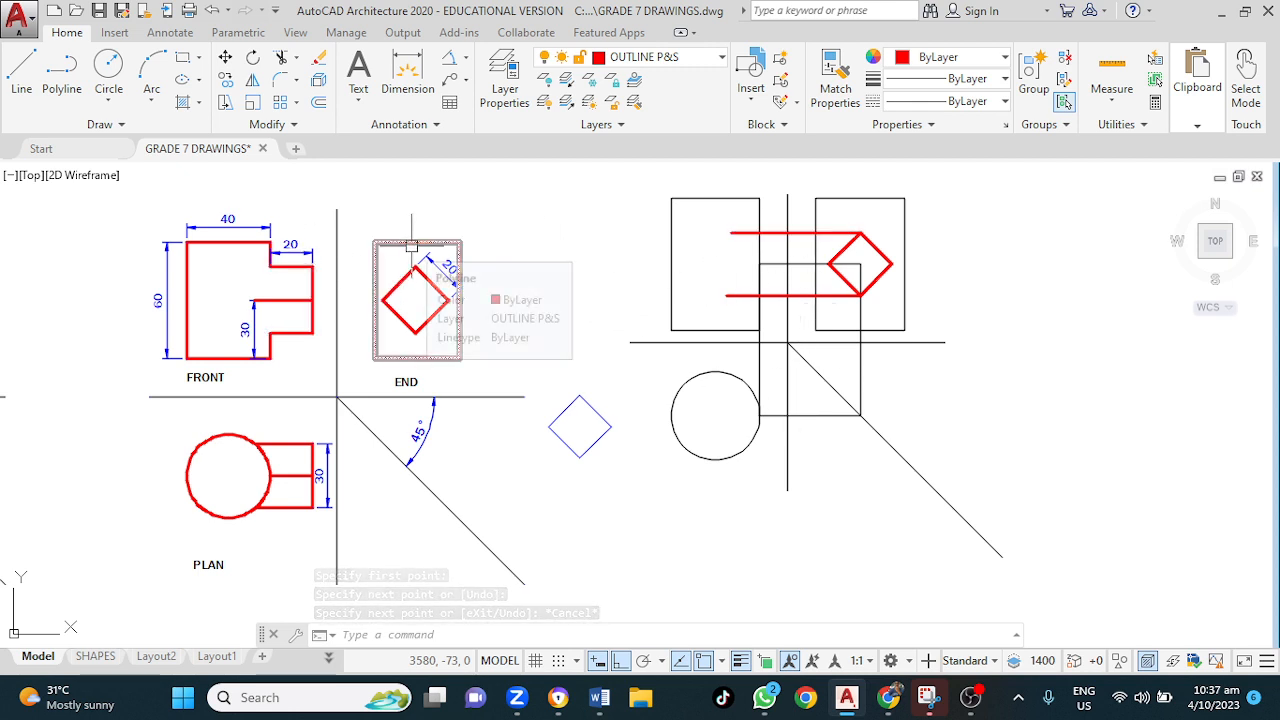
- Draw a circle of radius 20 centred where the upper red projection line crosses the front rectangle's right edge
{"action": "type", "text": "c"}
{"action": "key", "text": "Return"}
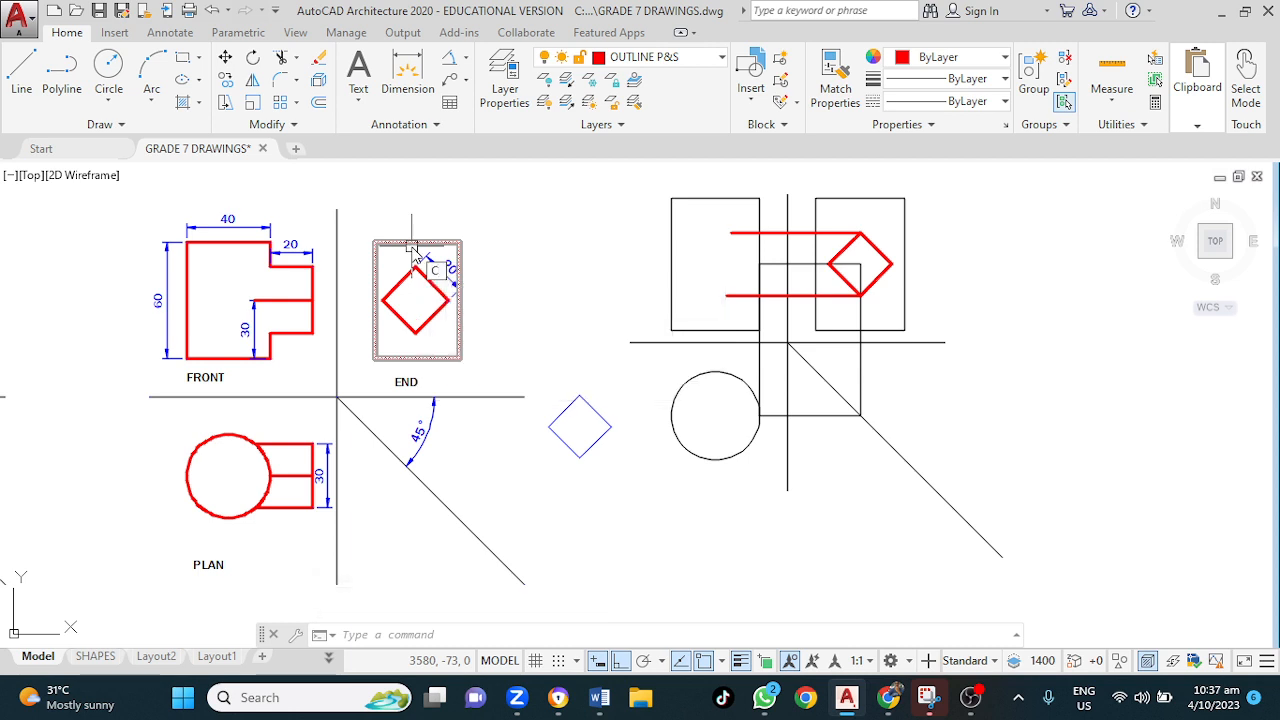
{"action": "left_click", "coordinate": [758, 233]}
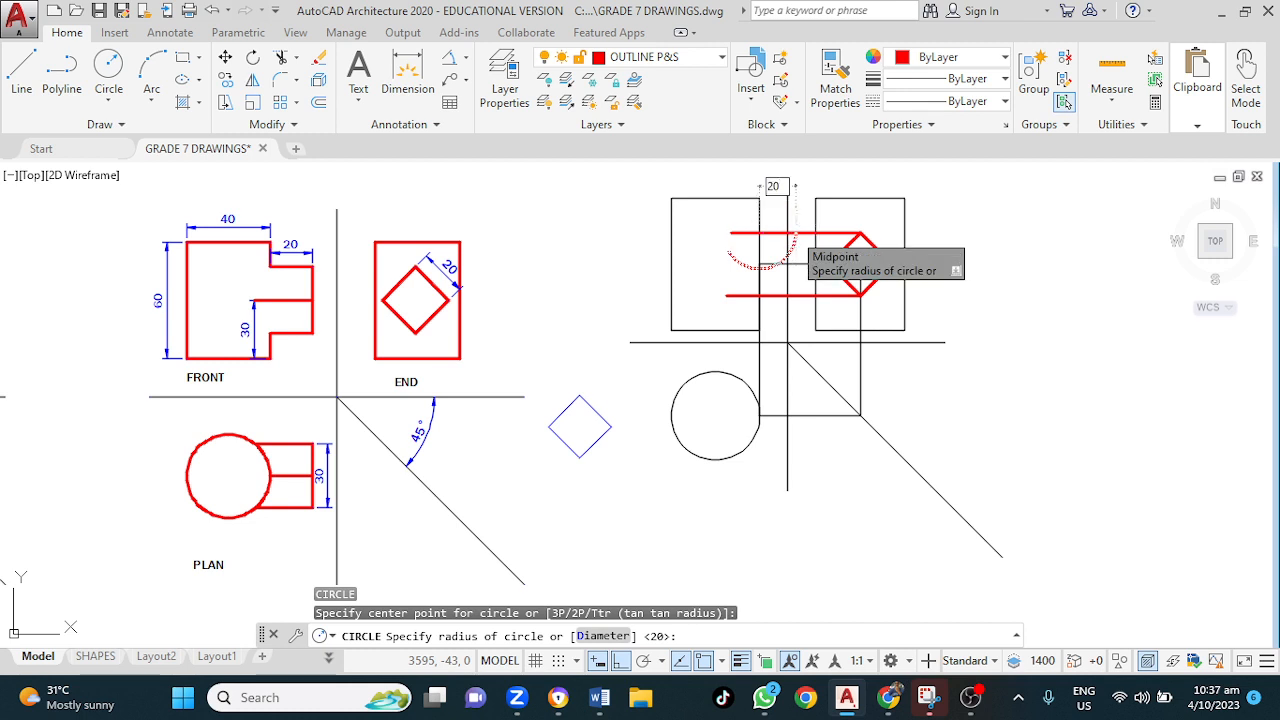
{"action": "type", "text": "20"}
{"action": "key", "text": "Return"}
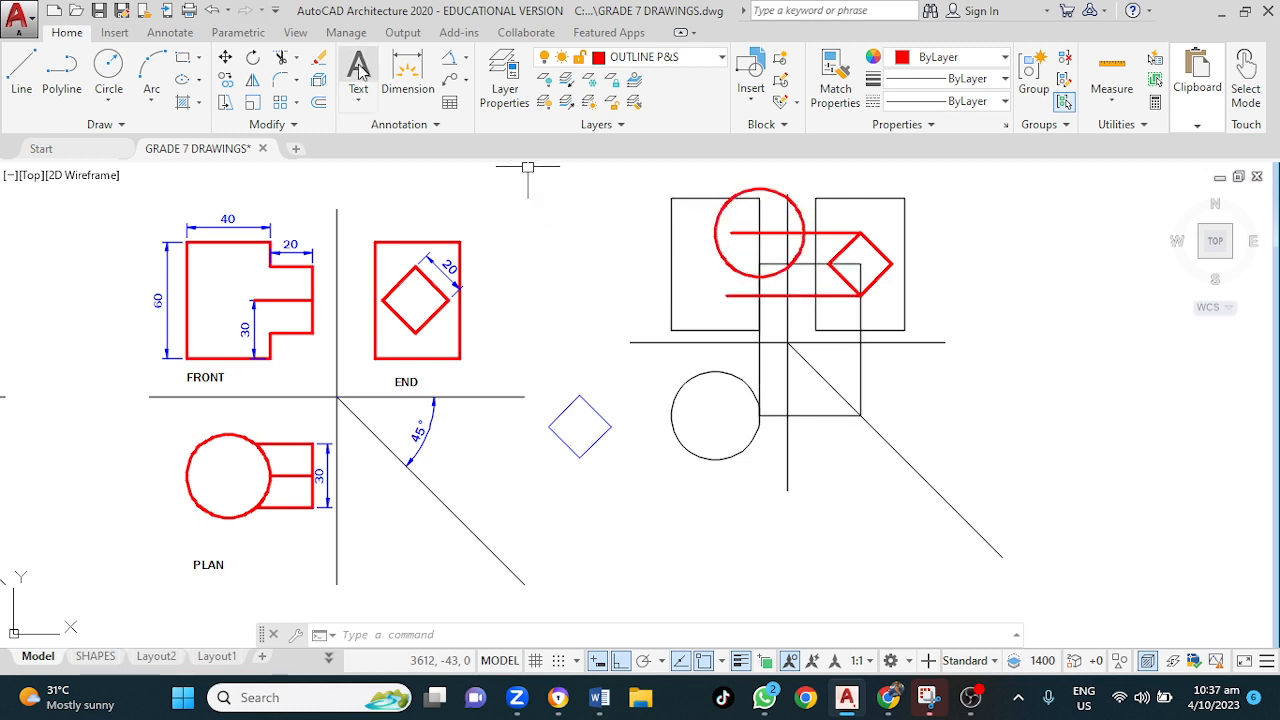
- Draw a rectangle between the two projection lines, from the front rectangle's right edge to the vertical axis, and delete the red circle
{"action": "left_click", "coordinate": [182, 58]}
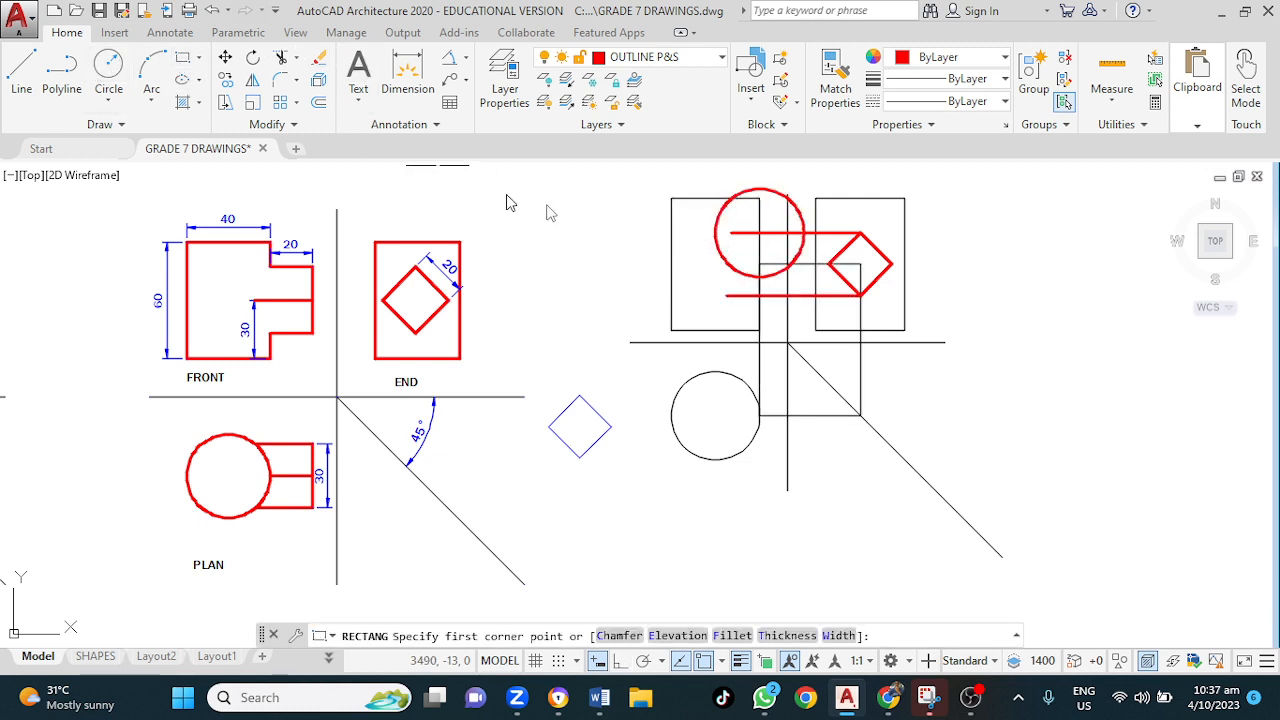
{"action": "left_click", "coordinate": [758, 233]}
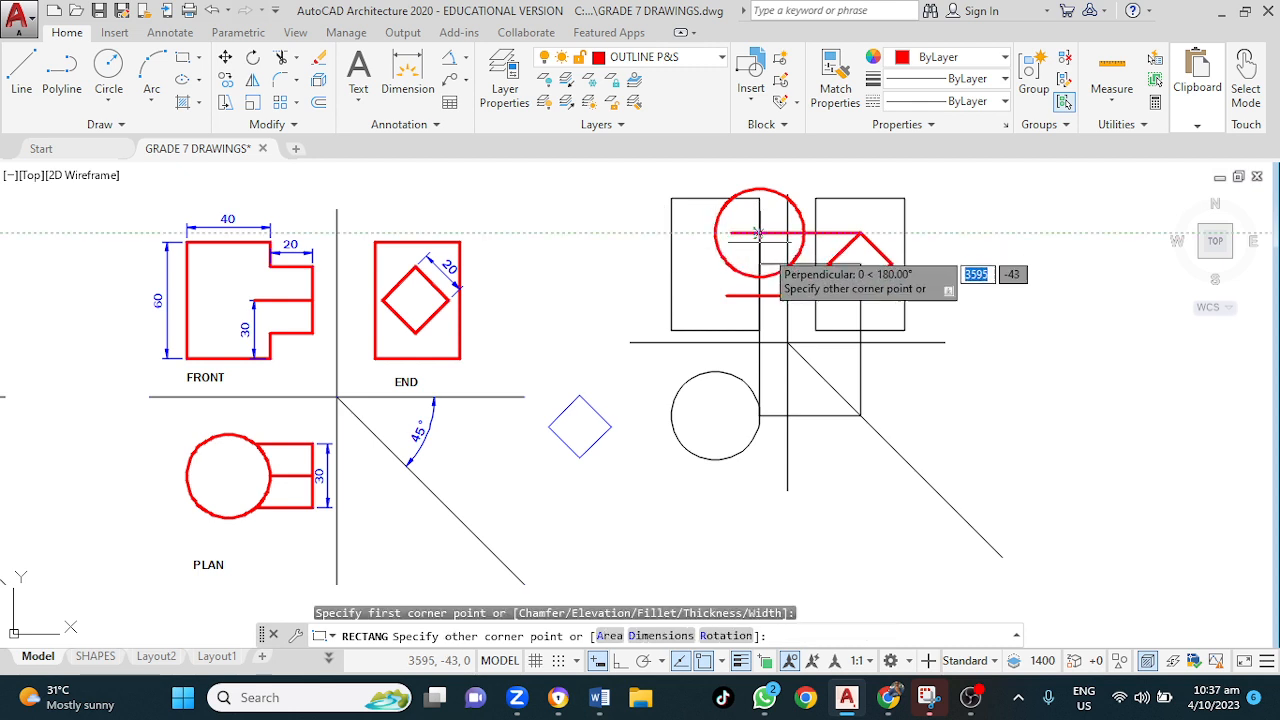
{"action": "left_click", "coordinate": [787, 295]}
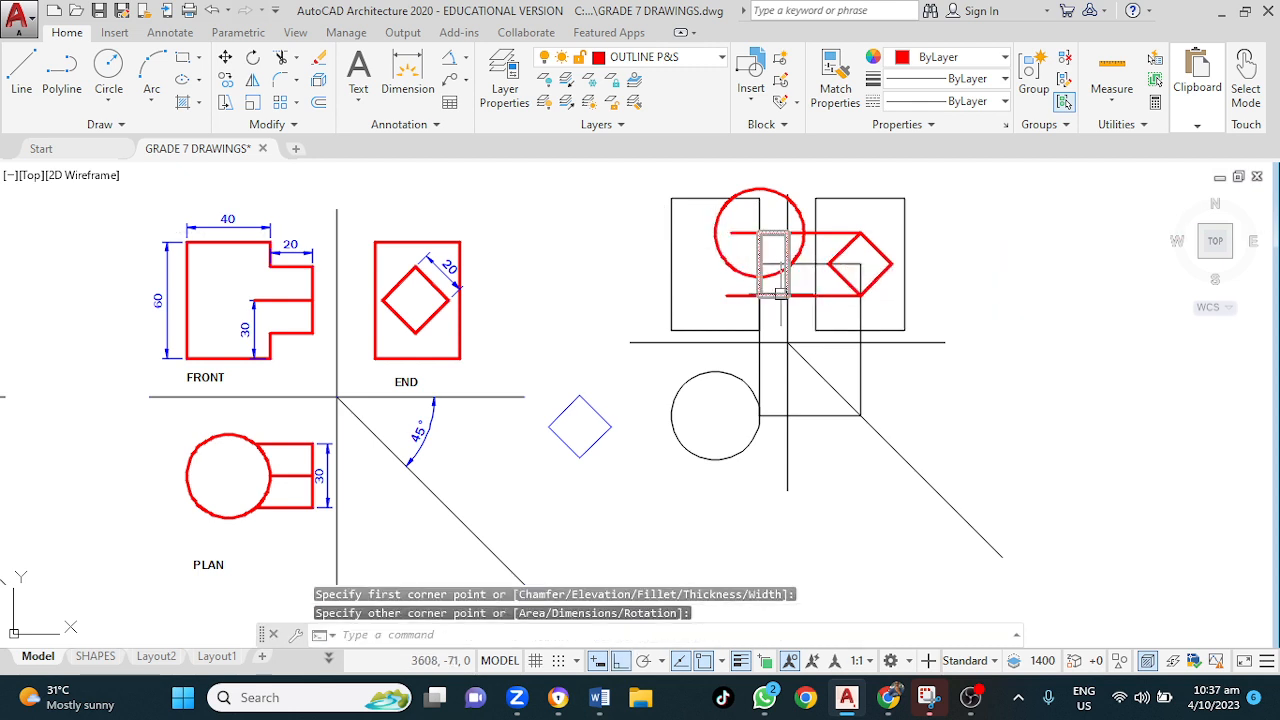
{"action": "key", "text": "Escape"}
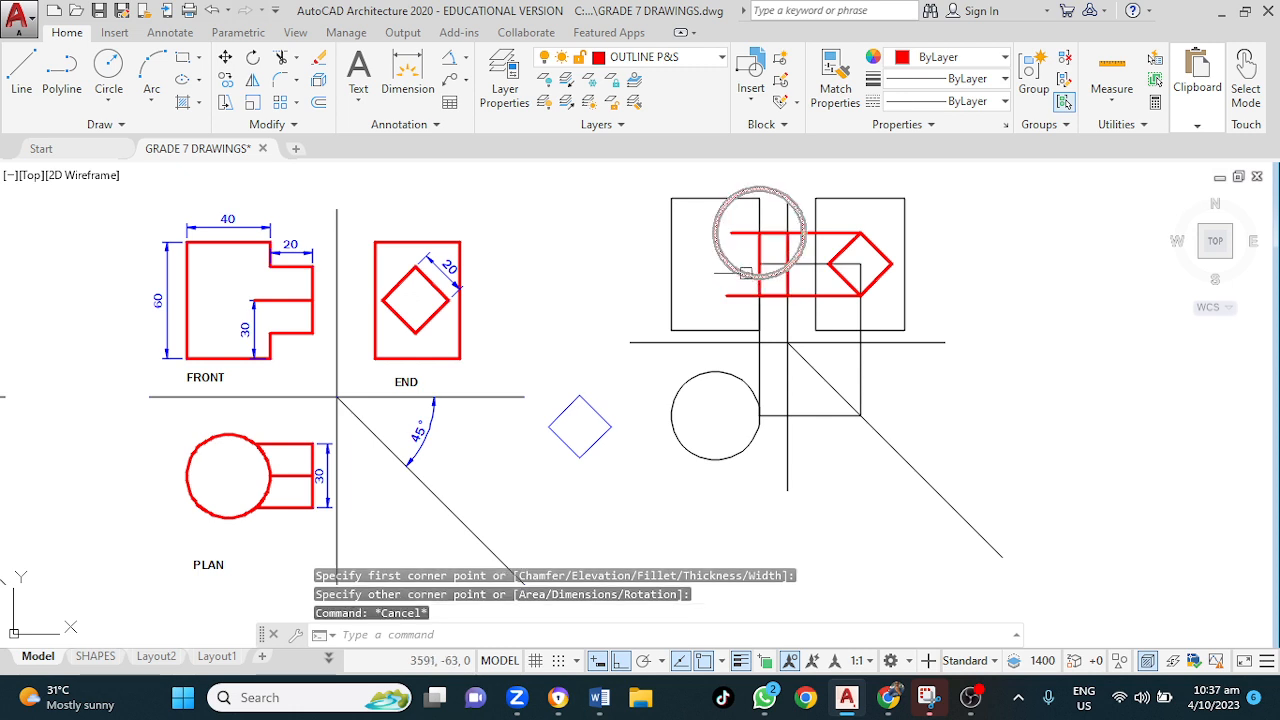
{"action": "left_click", "coordinate": [797, 206]}
{"action": "key", "text": "Delete"}
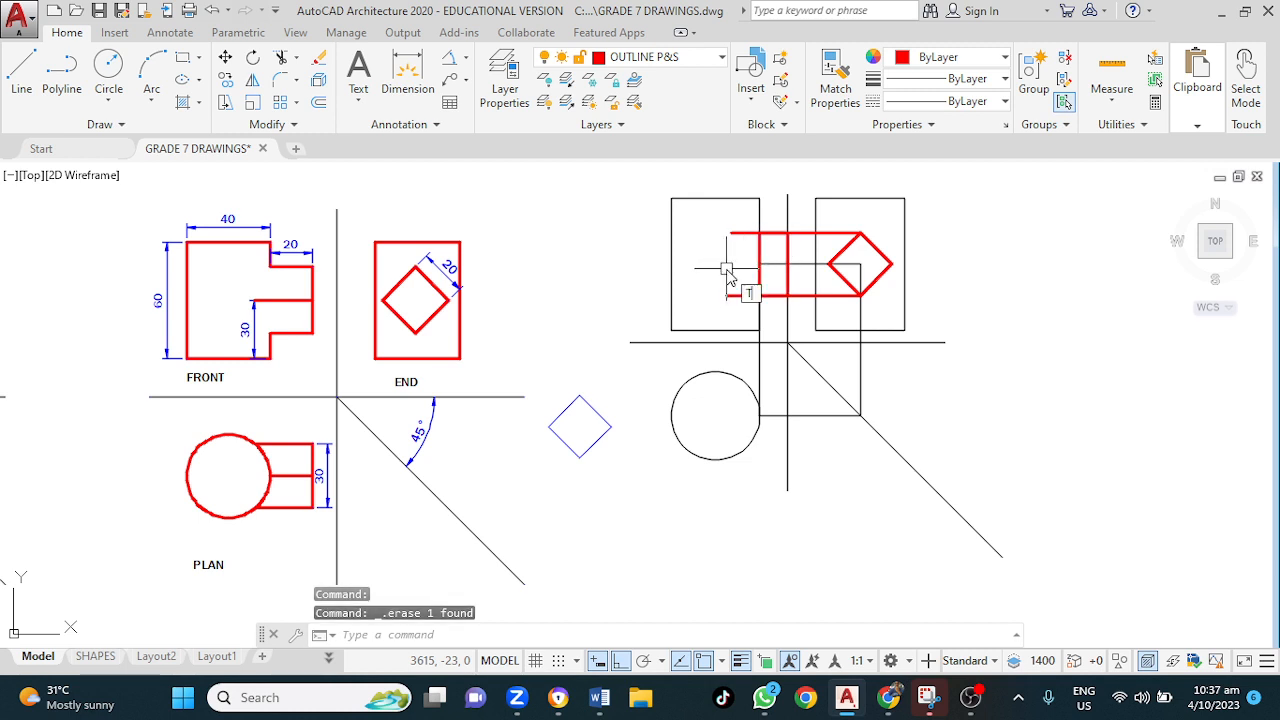
- Trim the two red projection lines back to the front rectangle's right edge
{"action": "type", "text": "tr"}
{"action": "key", "text": "Return"}
{"action": "key", "text": "Return"}
{"action": "left_click", "coordinate": [745, 233]}
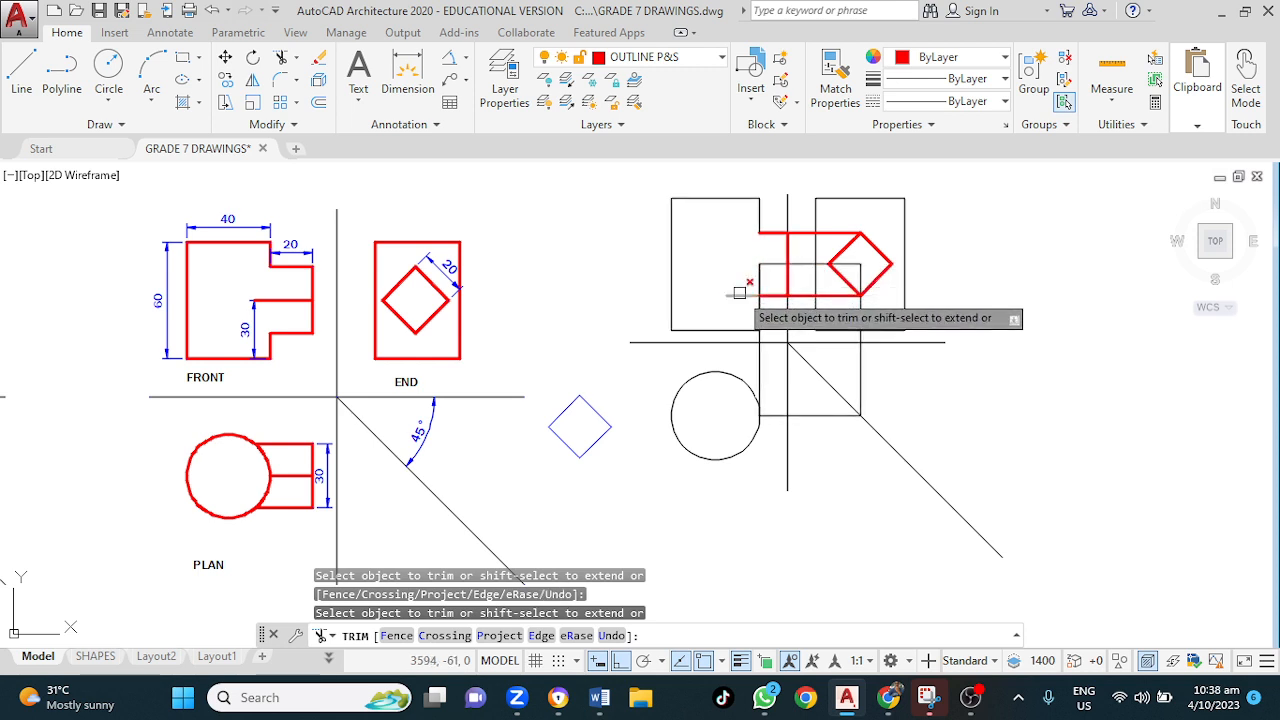
{"action": "left_click", "coordinate": [739, 293]}
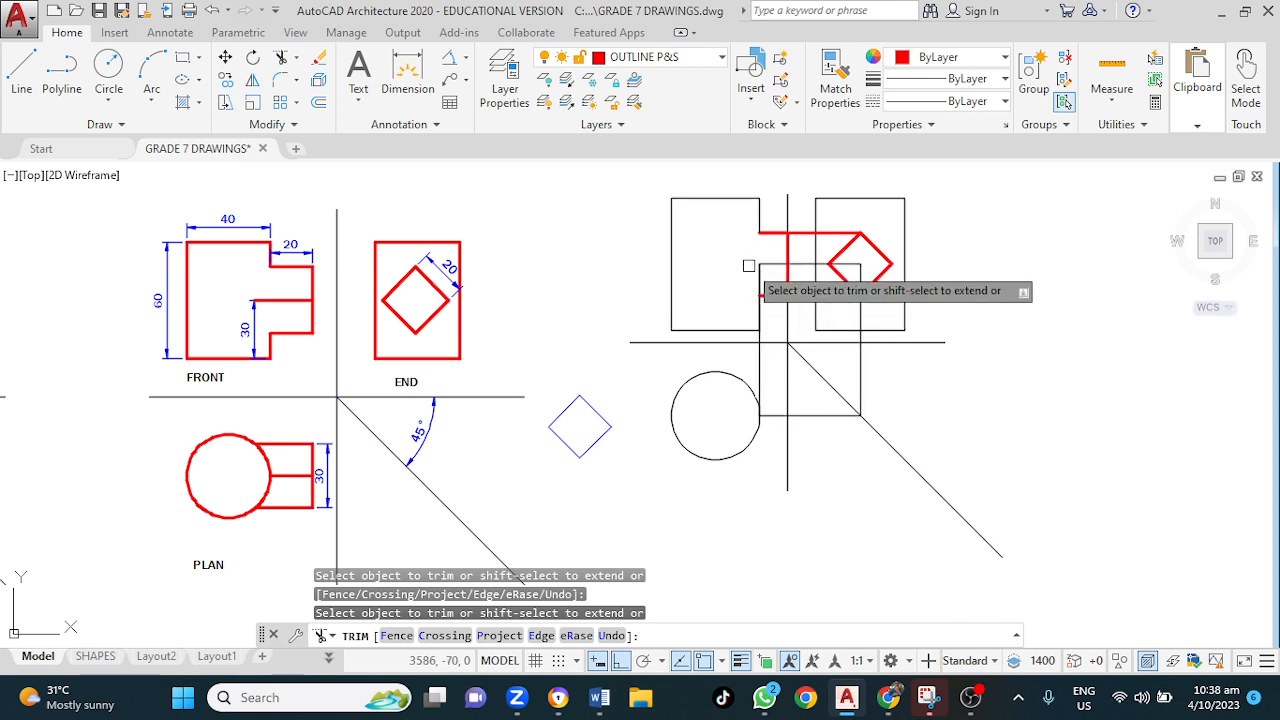
{"action": "key", "text": "Escape"}
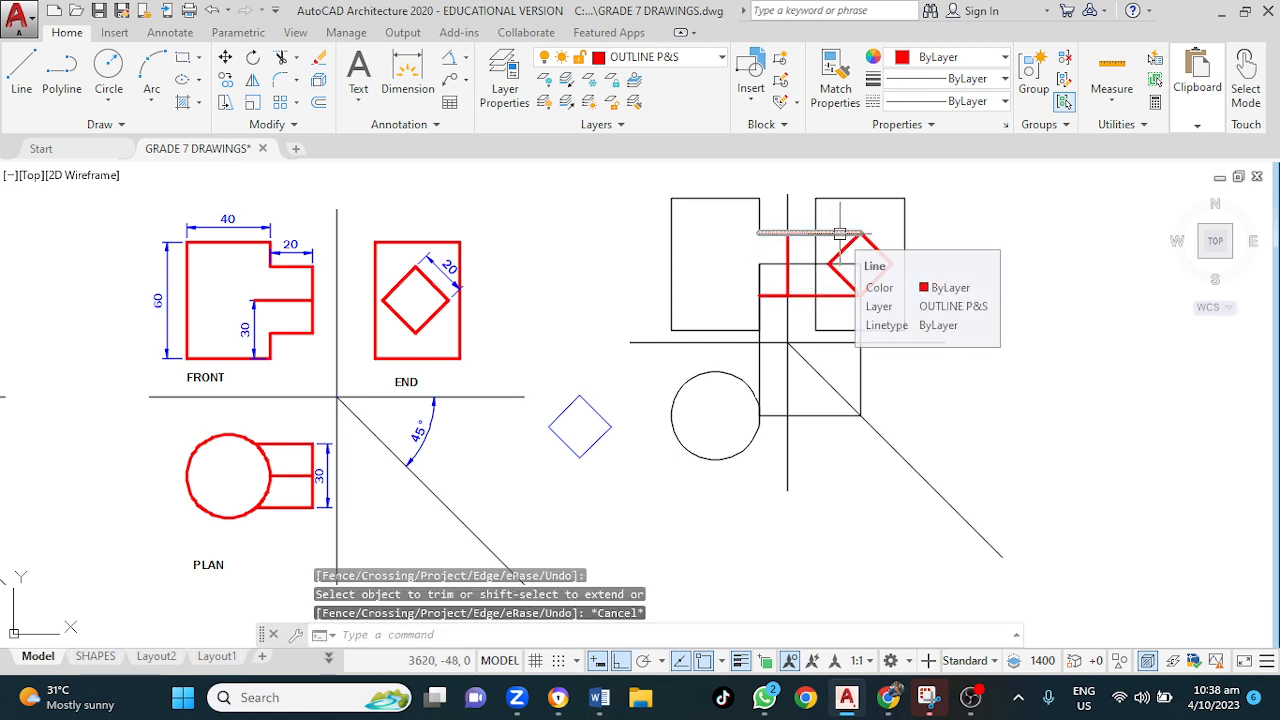
- Delete the upper and lower red projection lines between the front rectangle and the end view diamond
{"action": "left_click", "coordinate": [840, 233]}
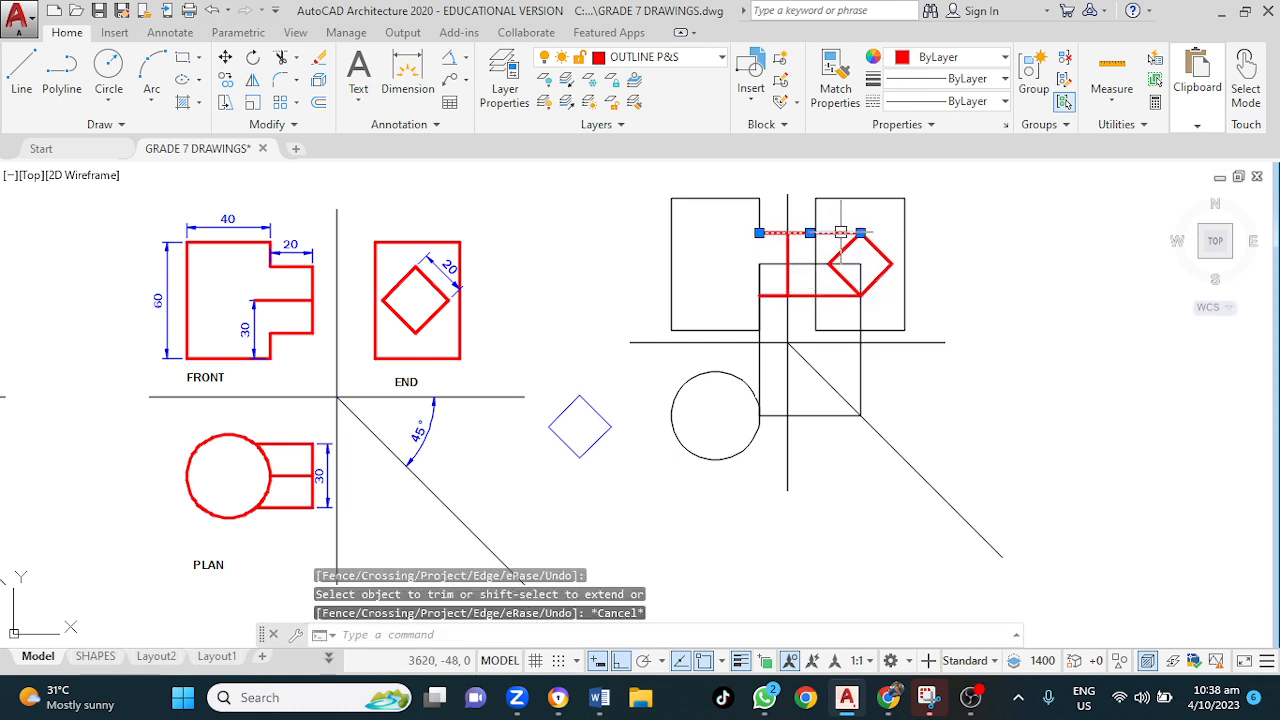
{"action": "left_click", "coordinate": [822, 295]}
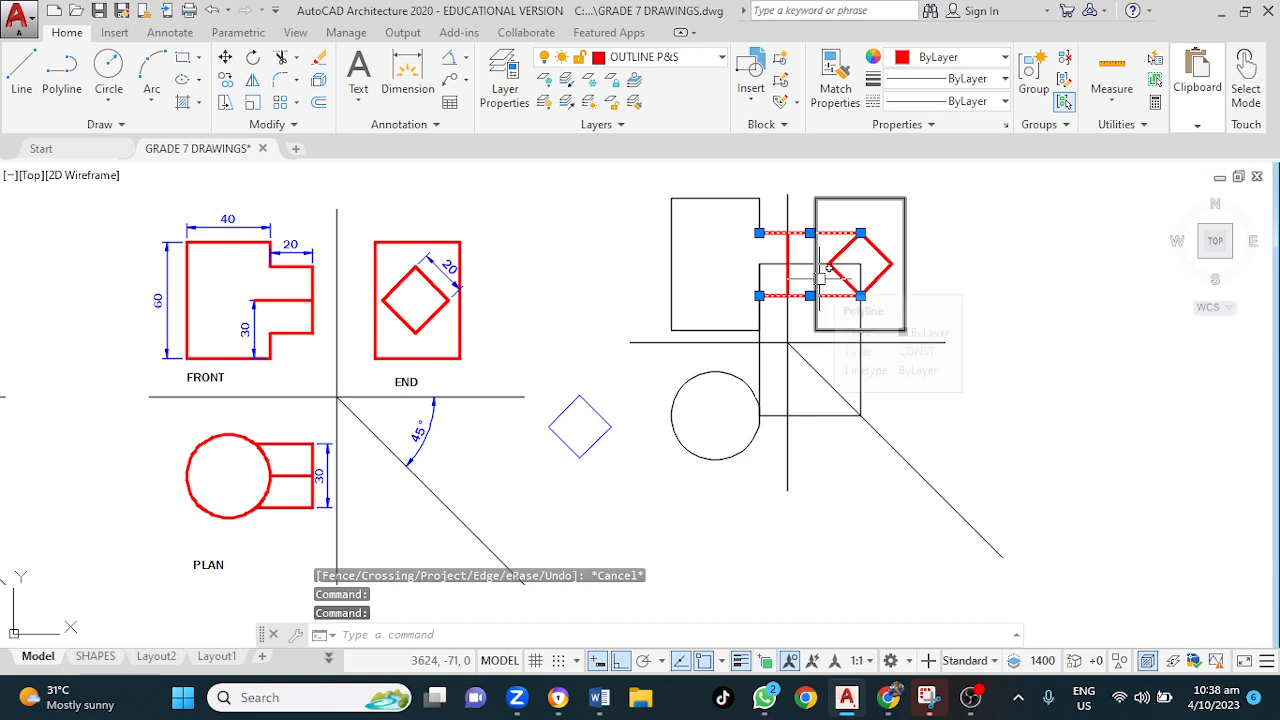
{"action": "key", "text": "Delete"}
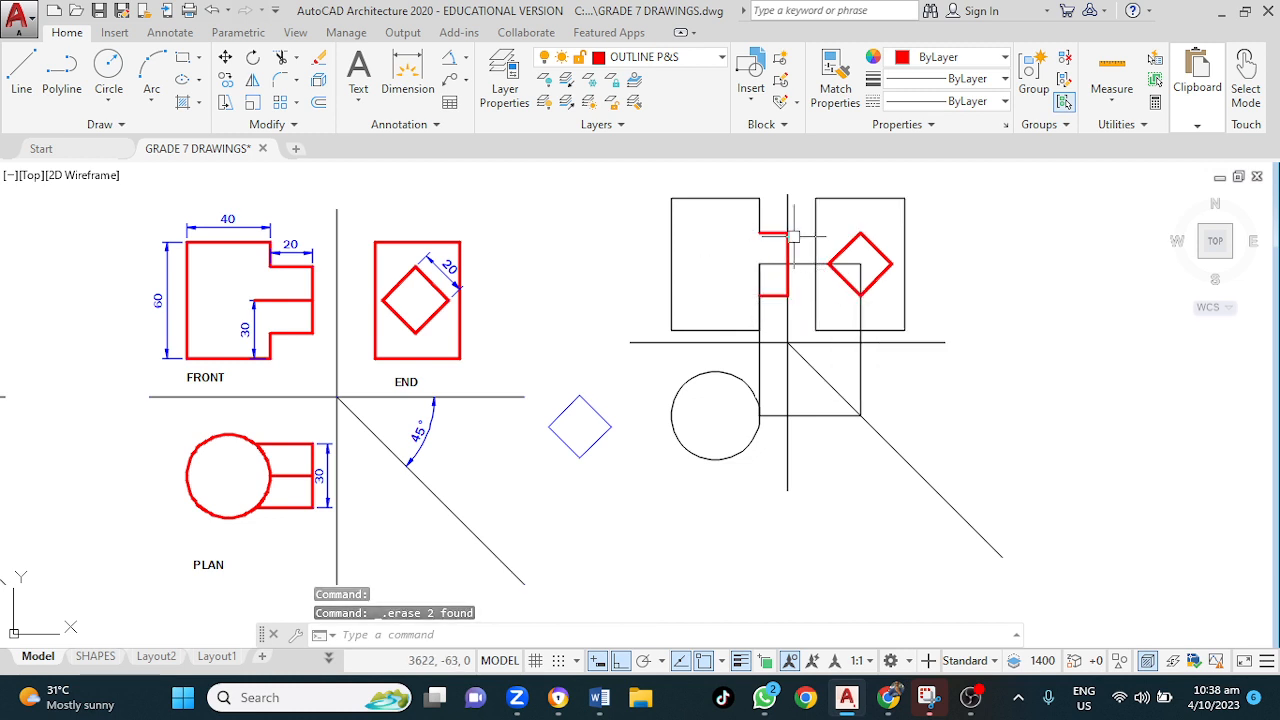
- Move the front view outline, its red projecting block and the plan circle together about 18 units left, away from the vertical axis
{"action": "left_click", "coordinate": [658, 176]}
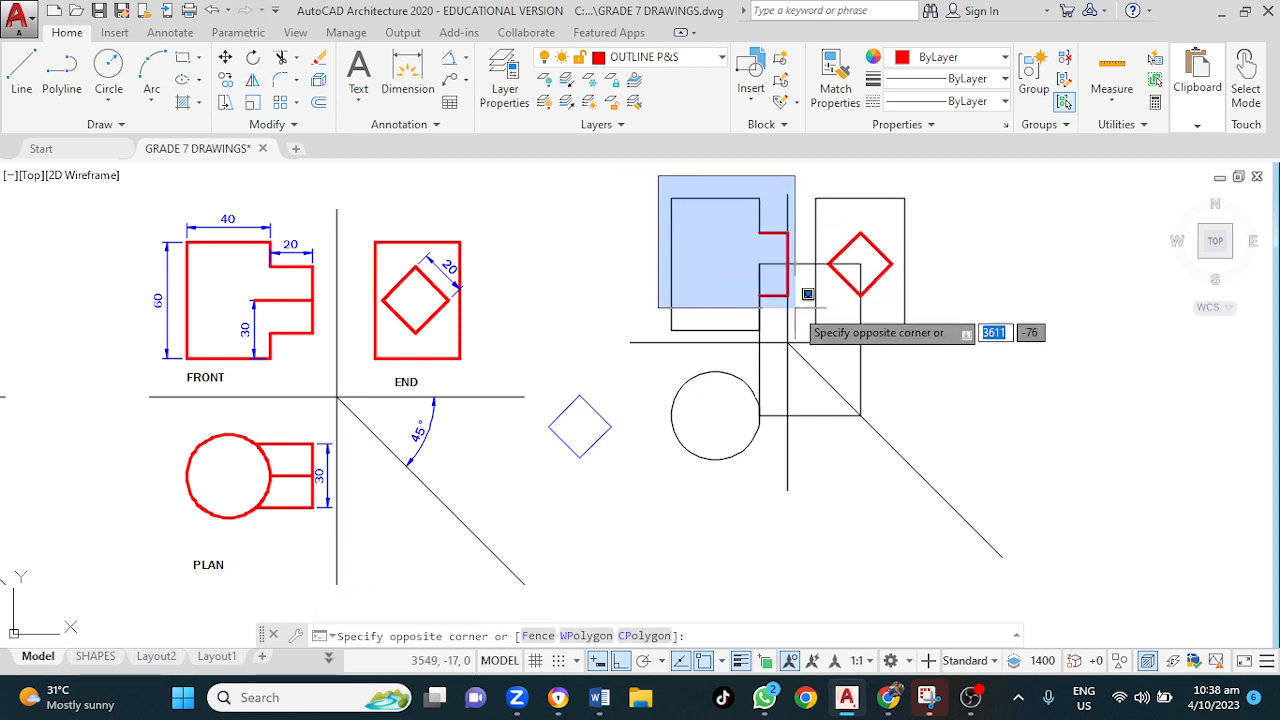
{"action": "left_click", "coordinate": [790, 467]}
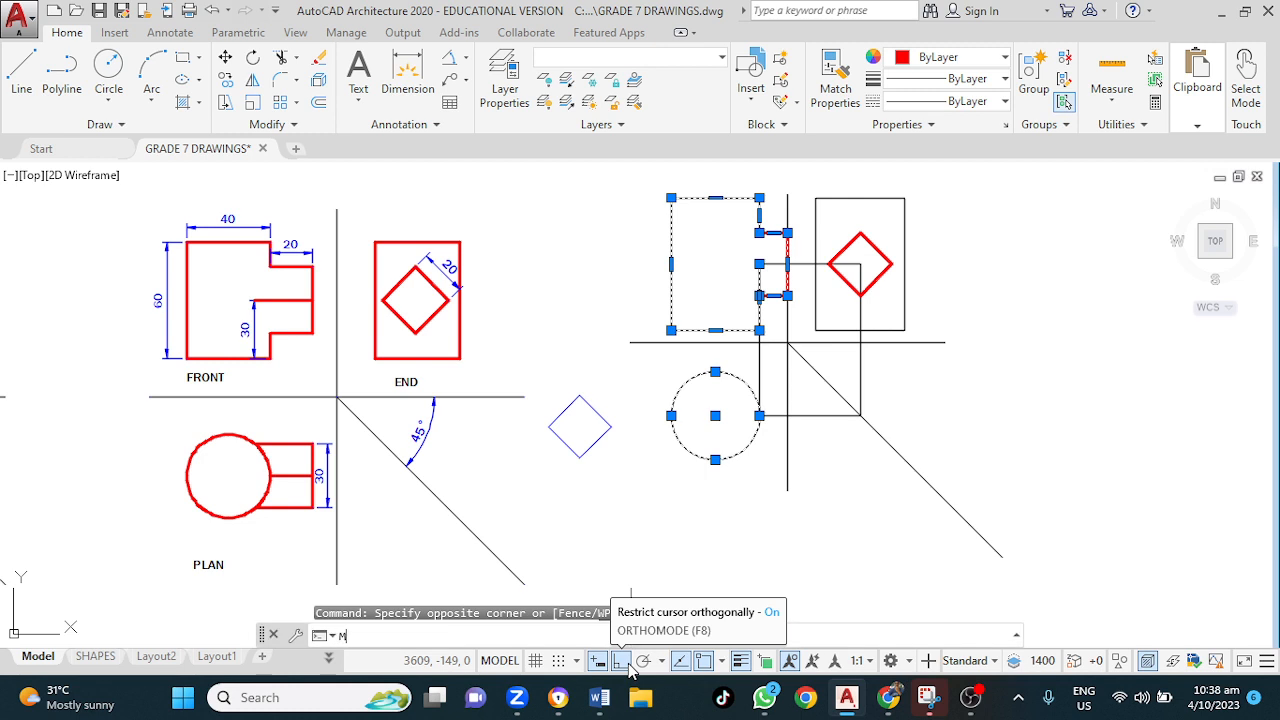
{"action": "type", "text": "m"}
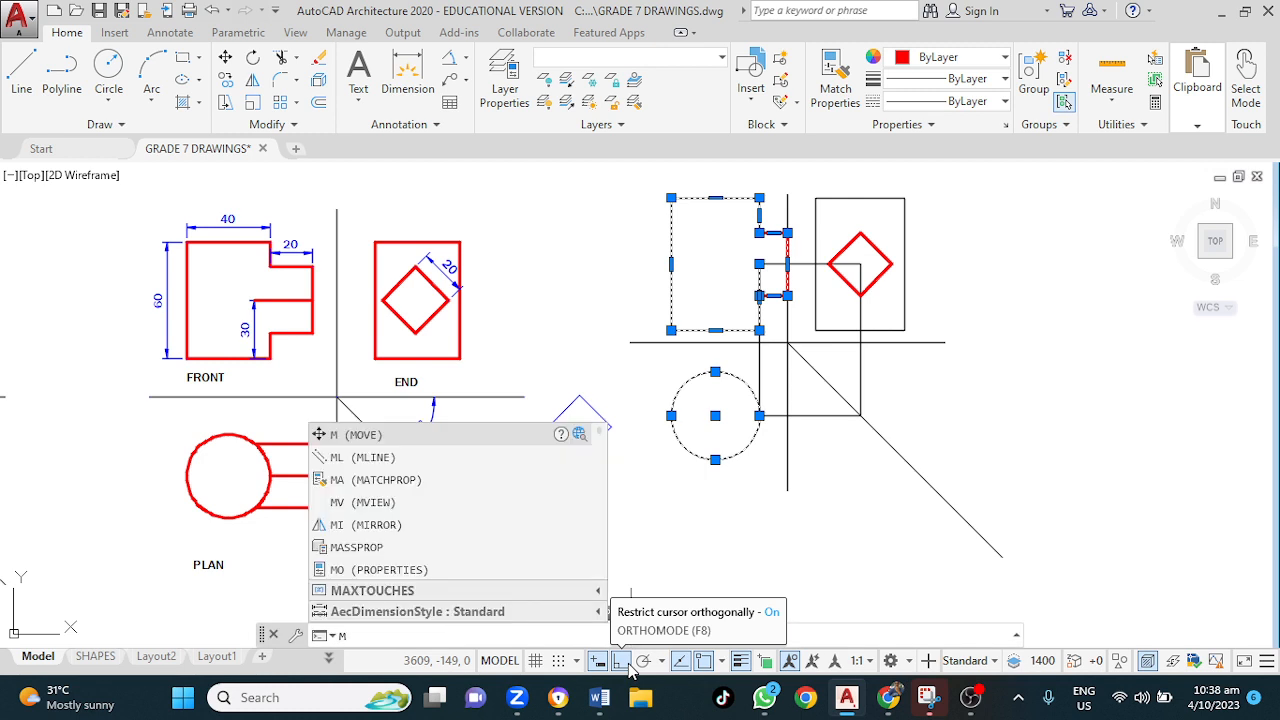
{"action": "key", "text": "Return"}
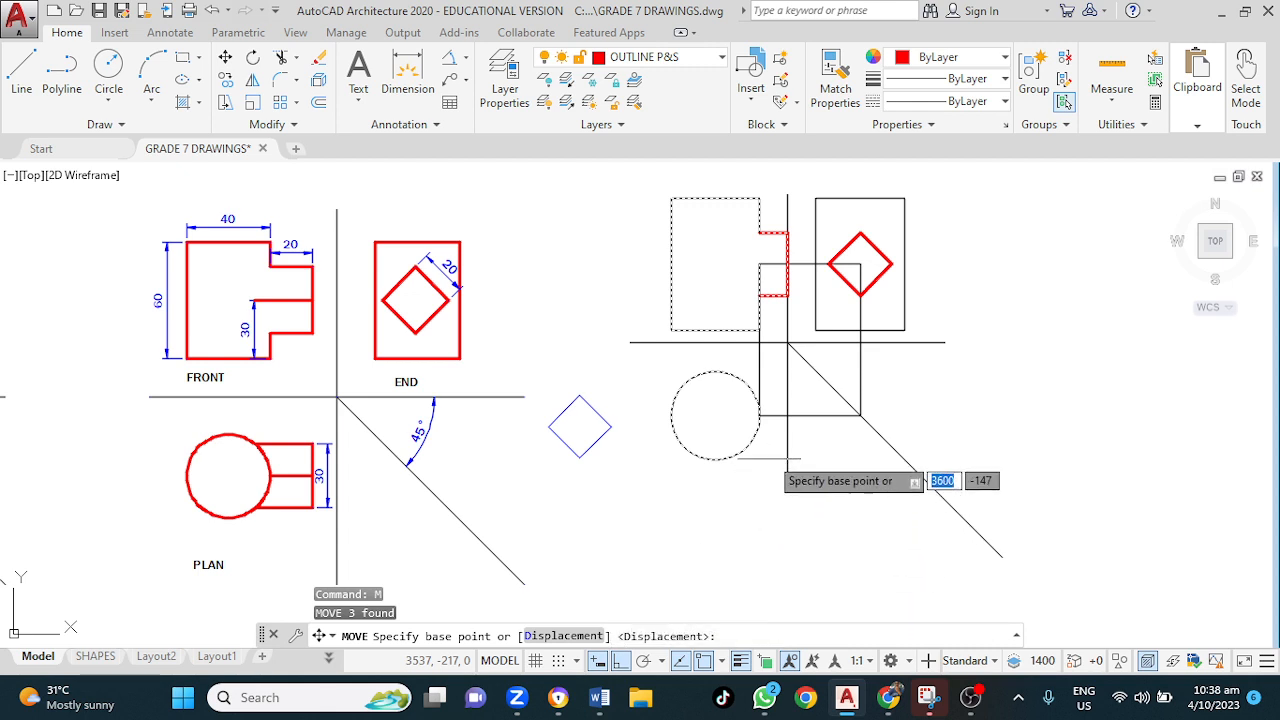
{"action": "left_click", "coordinate": [833, 496]}
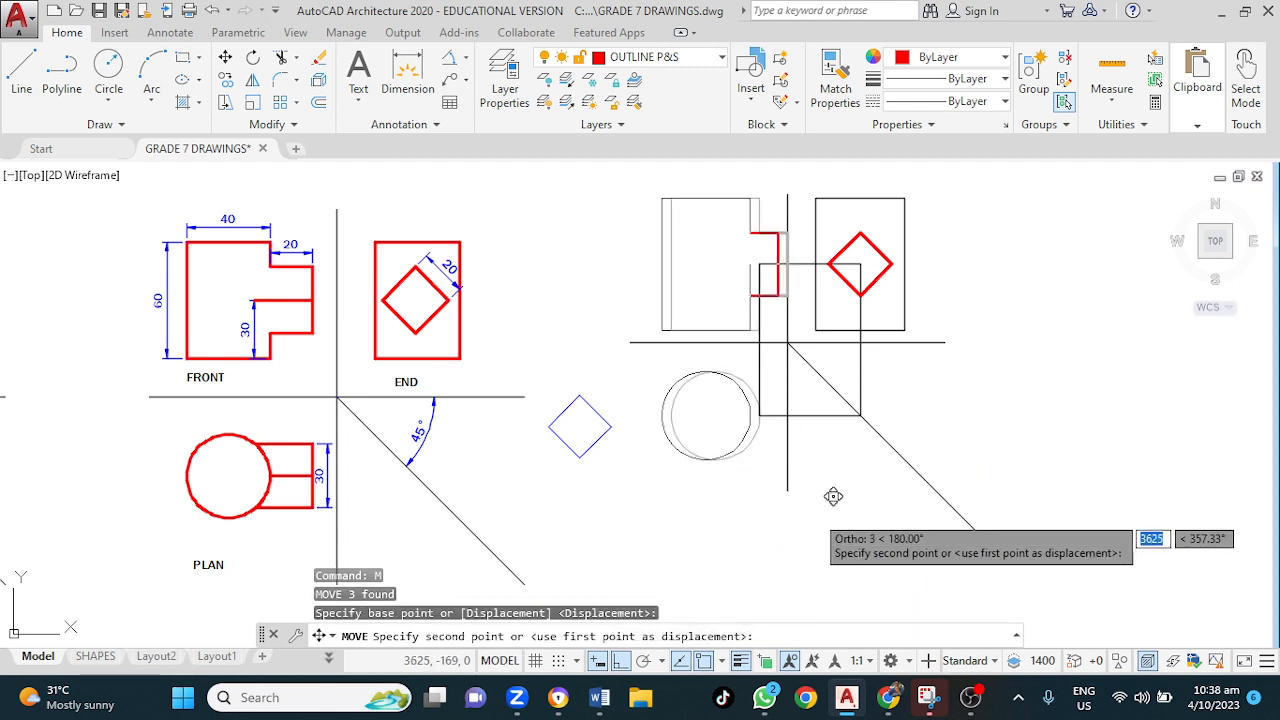
{"action": "left_click", "coordinate": [785, 514]}
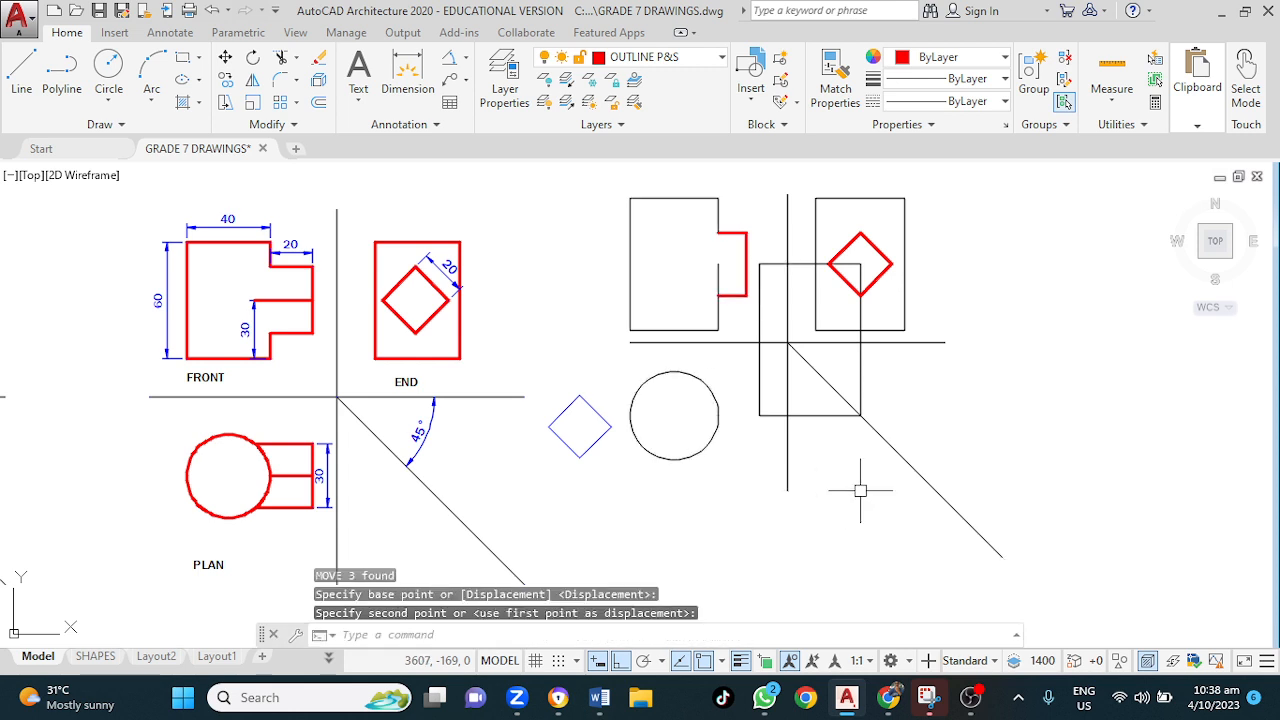
{"action": "key", "text": "Escape"}
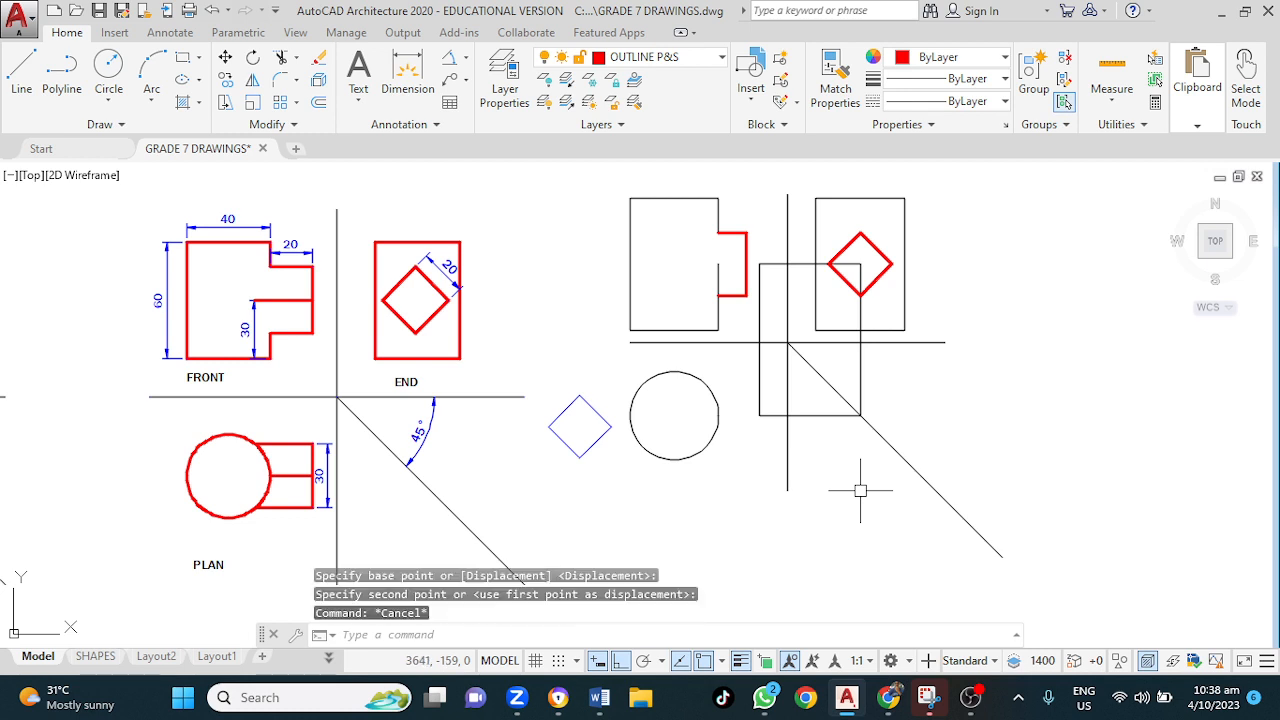
- Erase the black construction rectangle spanning the axes and trim the front rectangle's leftover right-edge segment inside the red projecting block
{"action": "left_click", "coordinate": [759, 390]}
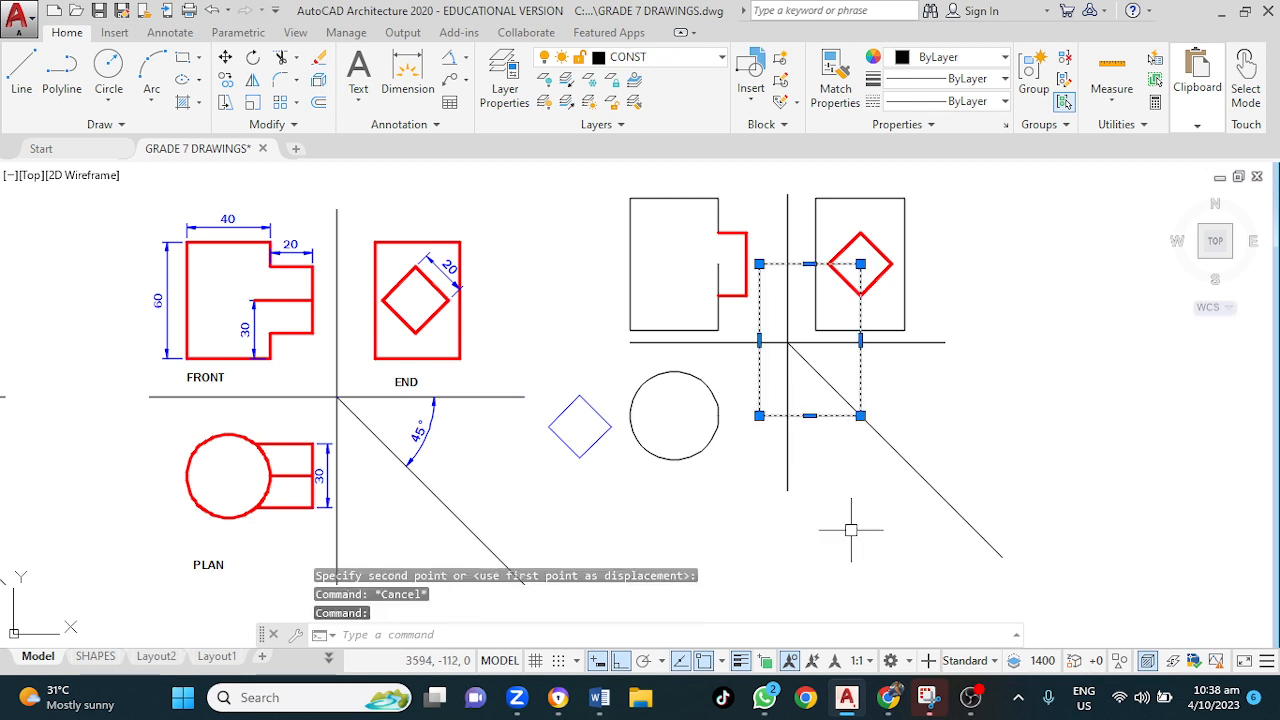
{"action": "key", "text": "Delete"}
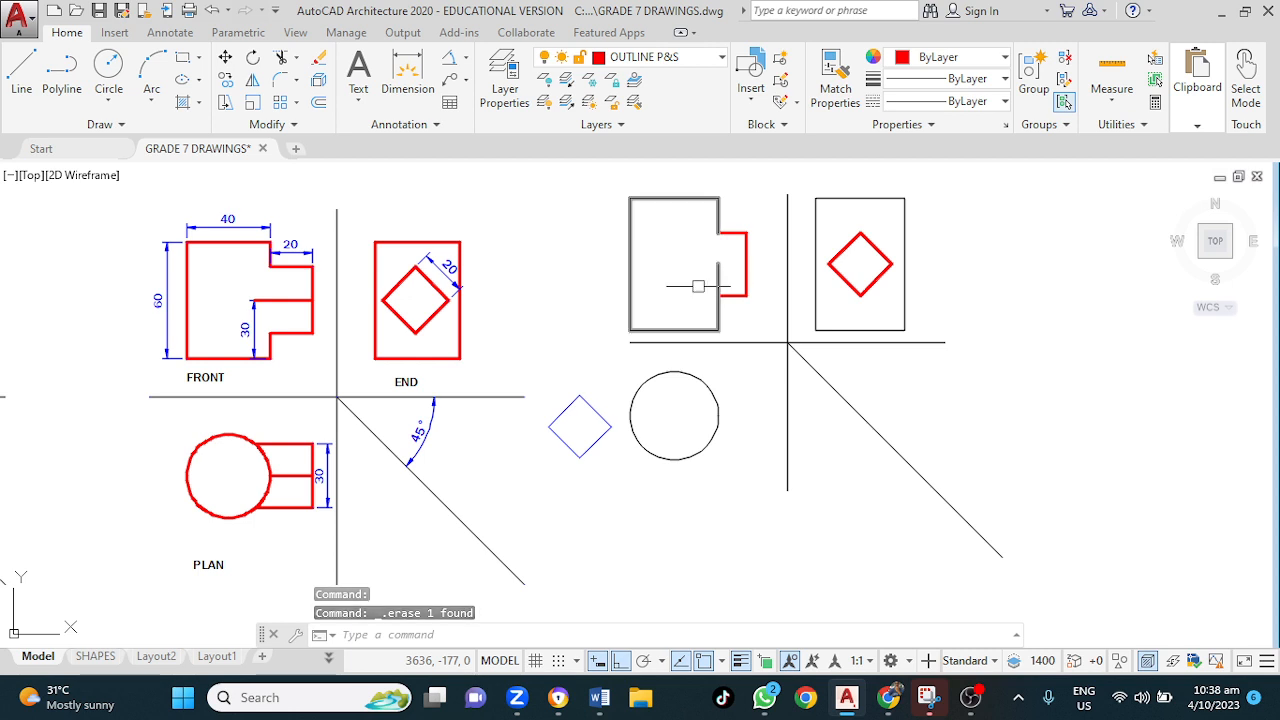
{"action": "type", "text": "TR"}
{"action": "key", "text": "Return"}
{"action": "key", "text": "Return"}
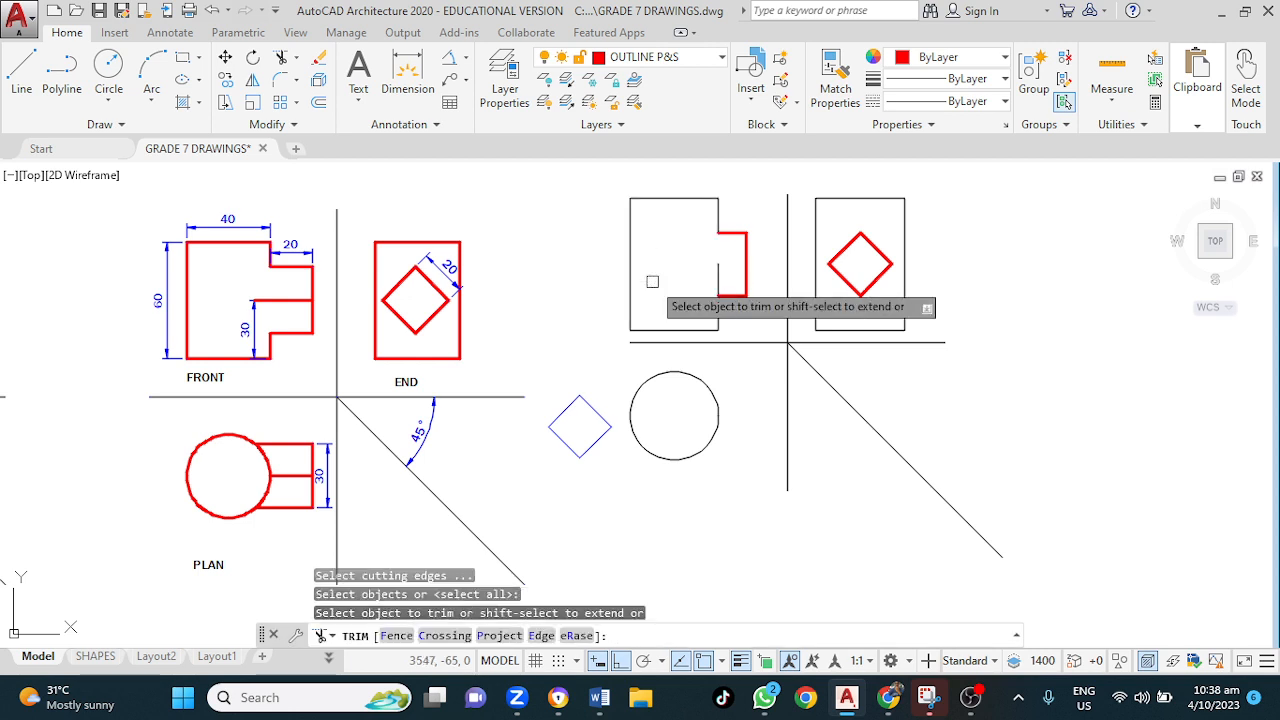
{"action": "left_click", "coordinate": [713, 277]}
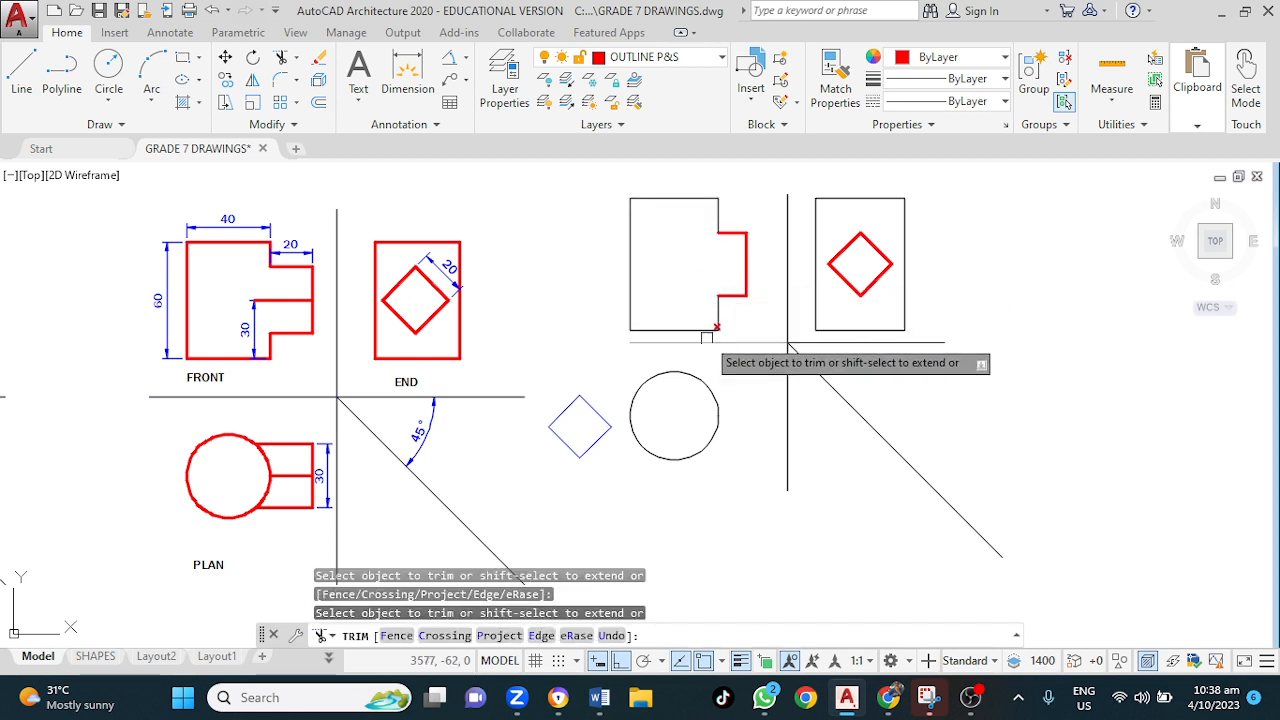
{"action": "key", "text": "Escape"}
- Match the front view outline and the plan circle to the red diamond's properties
{"action": "type", "text": "MA"}
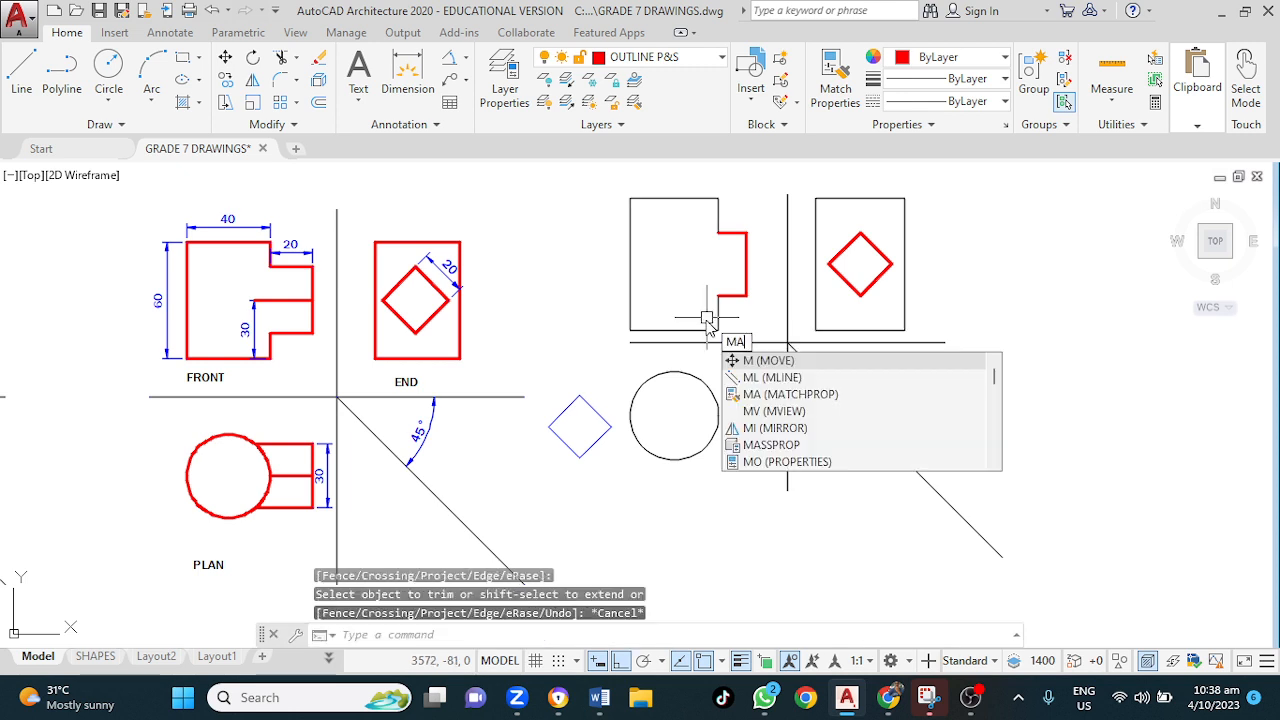
{"action": "key", "text": "Return"}
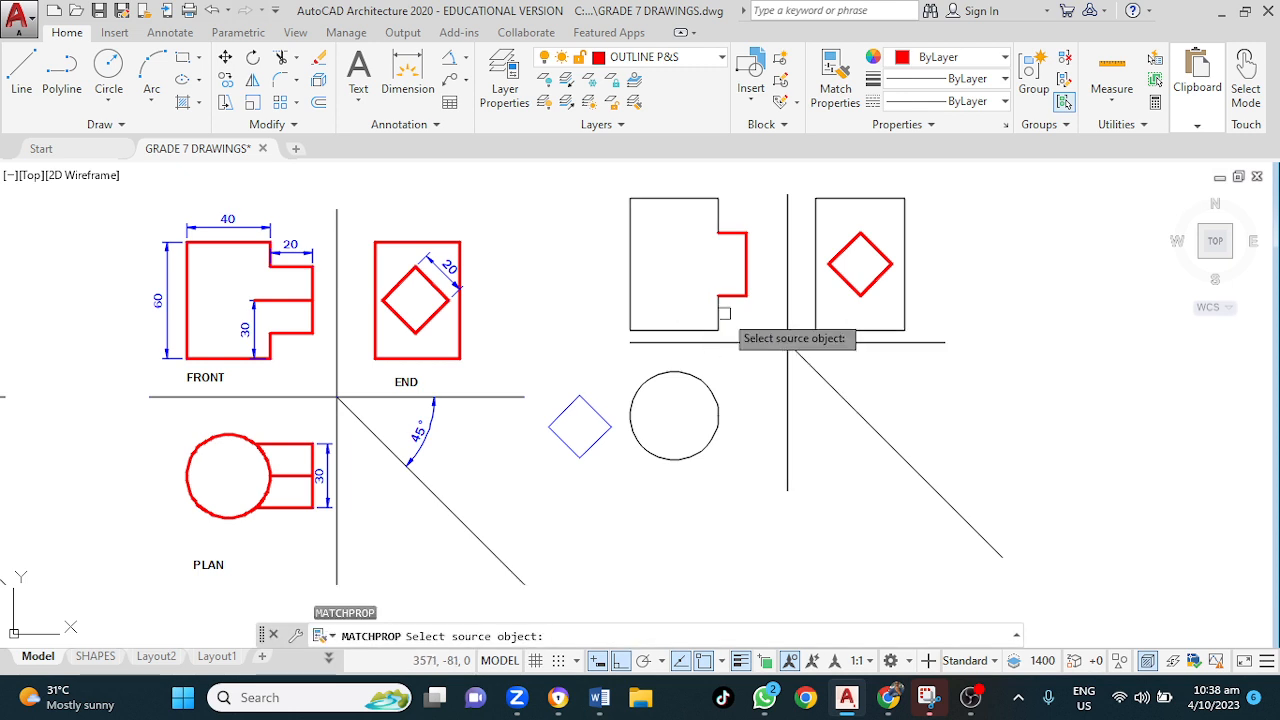
{"action": "left_click", "coordinate": [838, 251]}
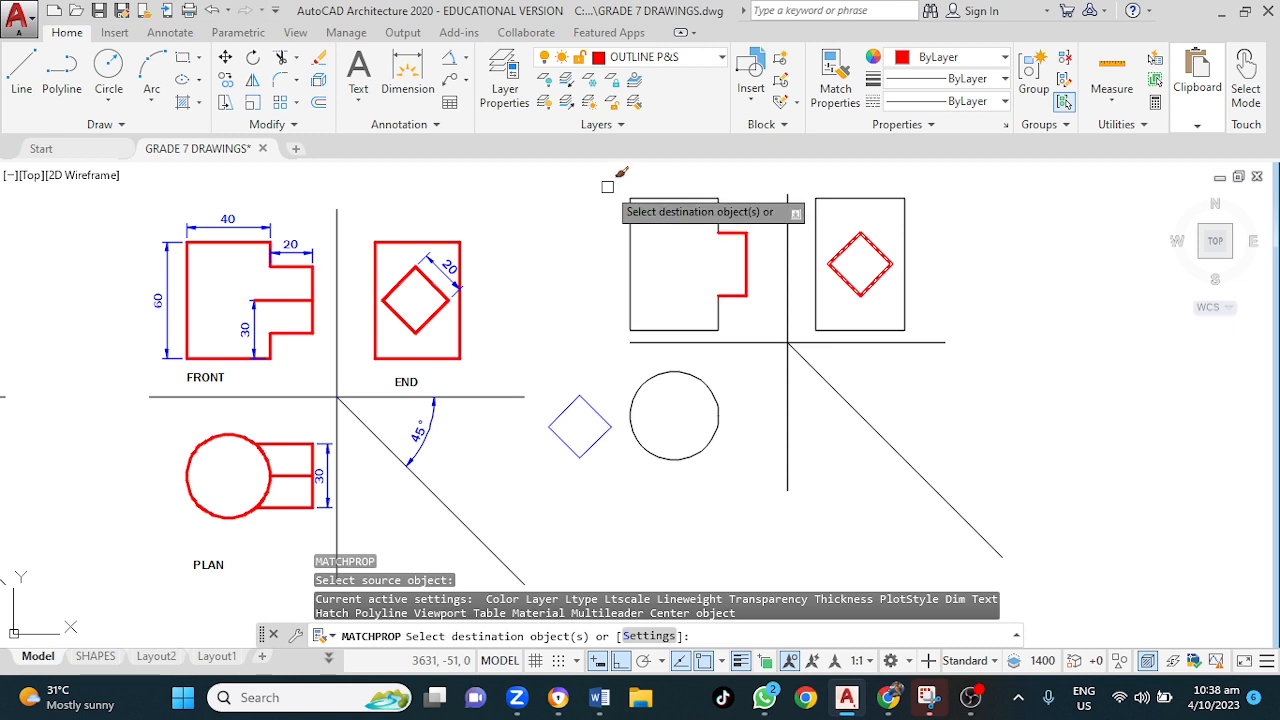
{"action": "left_click", "coordinate": [697, 198]}
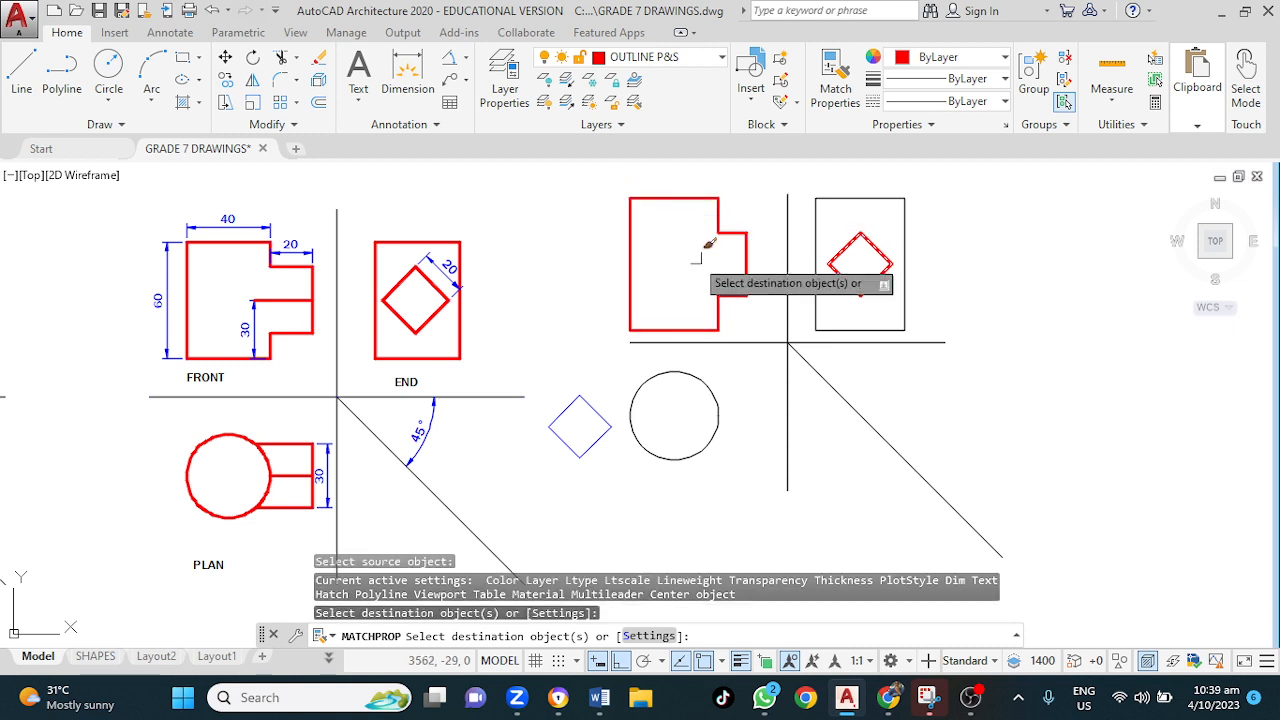
{"action": "left_click", "coordinate": [688, 370]}
{"action": "key", "text": "Escape"}
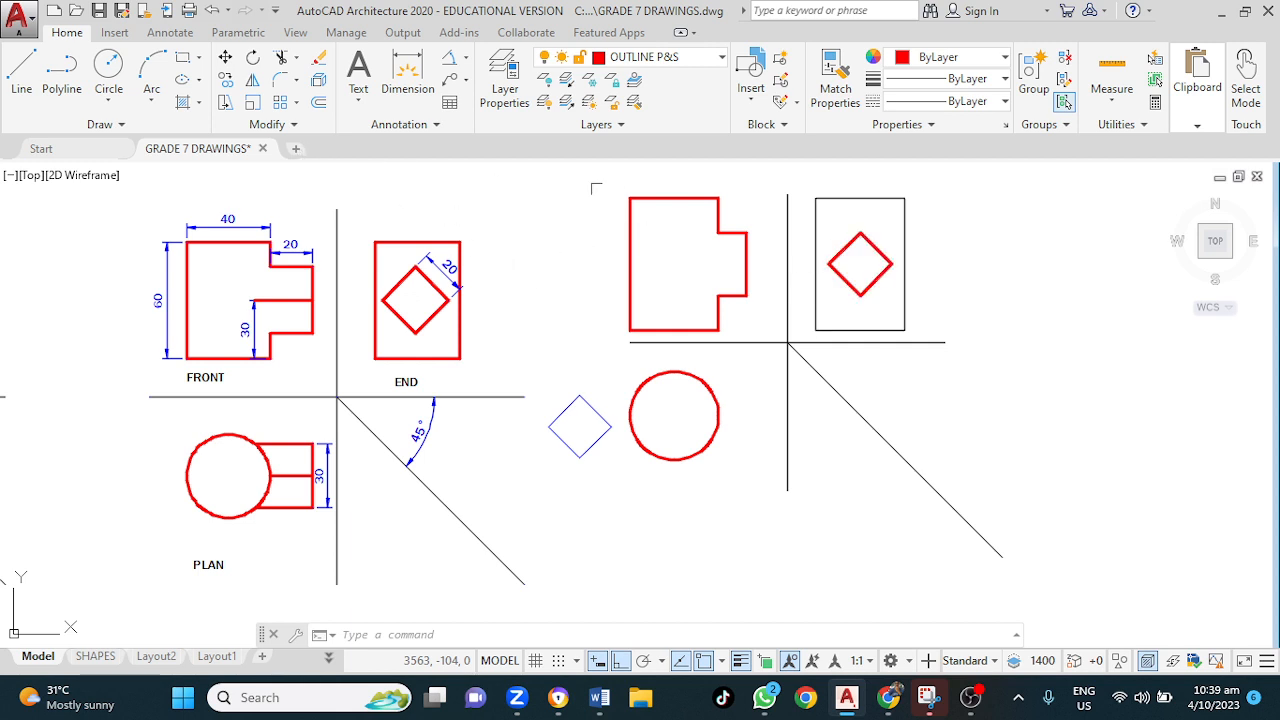
- On layer CONST 2, draw a rectangle from the diamond's left corner to the plan circle's upper right, meeting the 45° line
{"action": "left_click", "coordinate": [686, 62]}
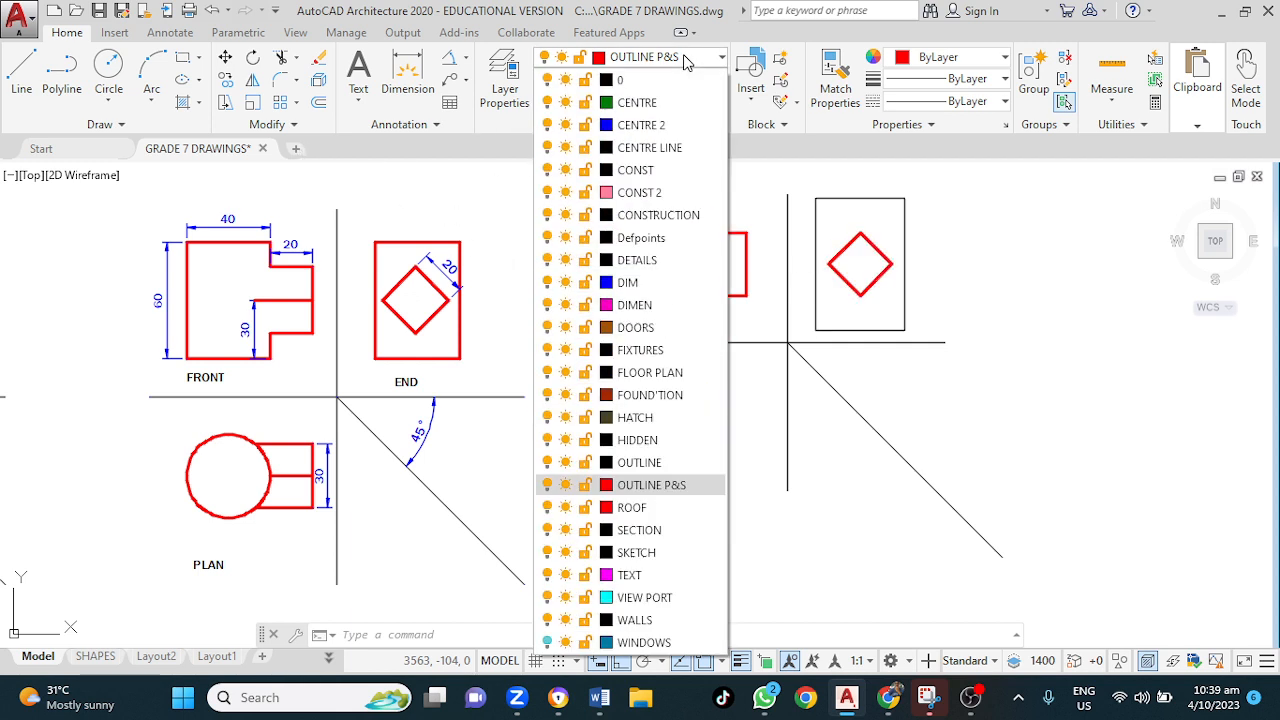
{"action": "left_click", "coordinate": [646, 193]}
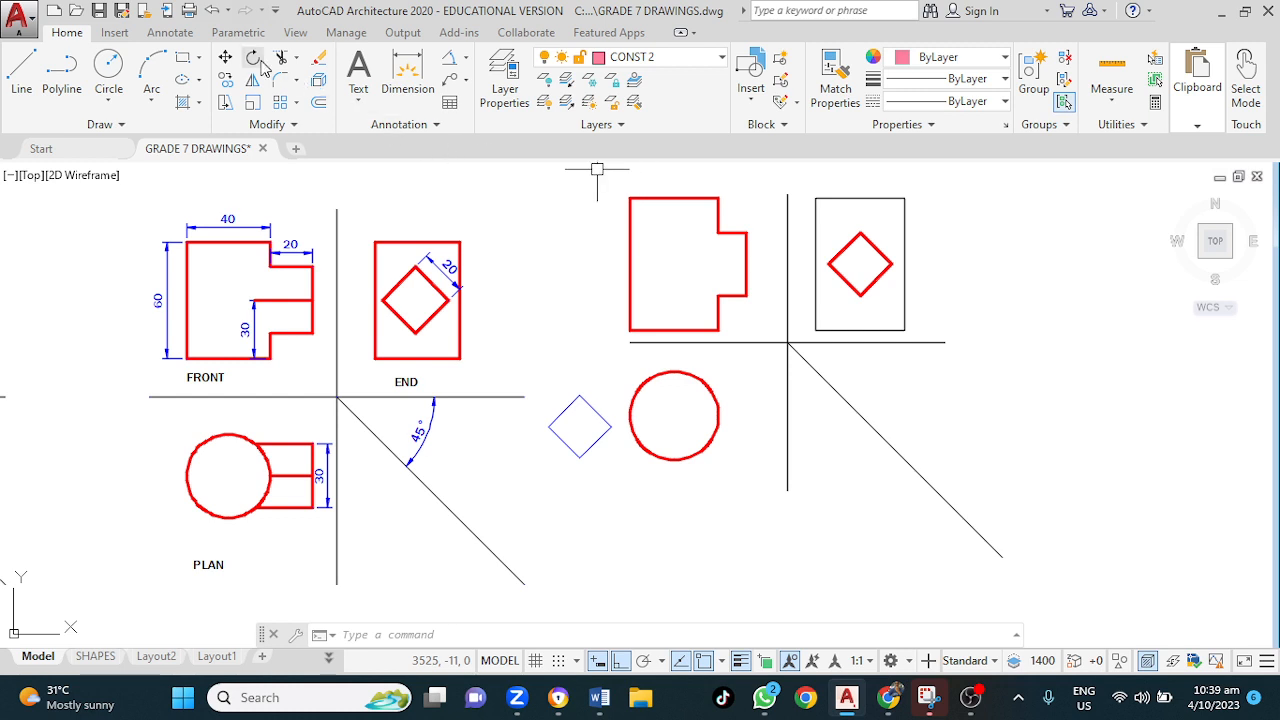
{"action": "left_click", "coordinate": [185, 62]}
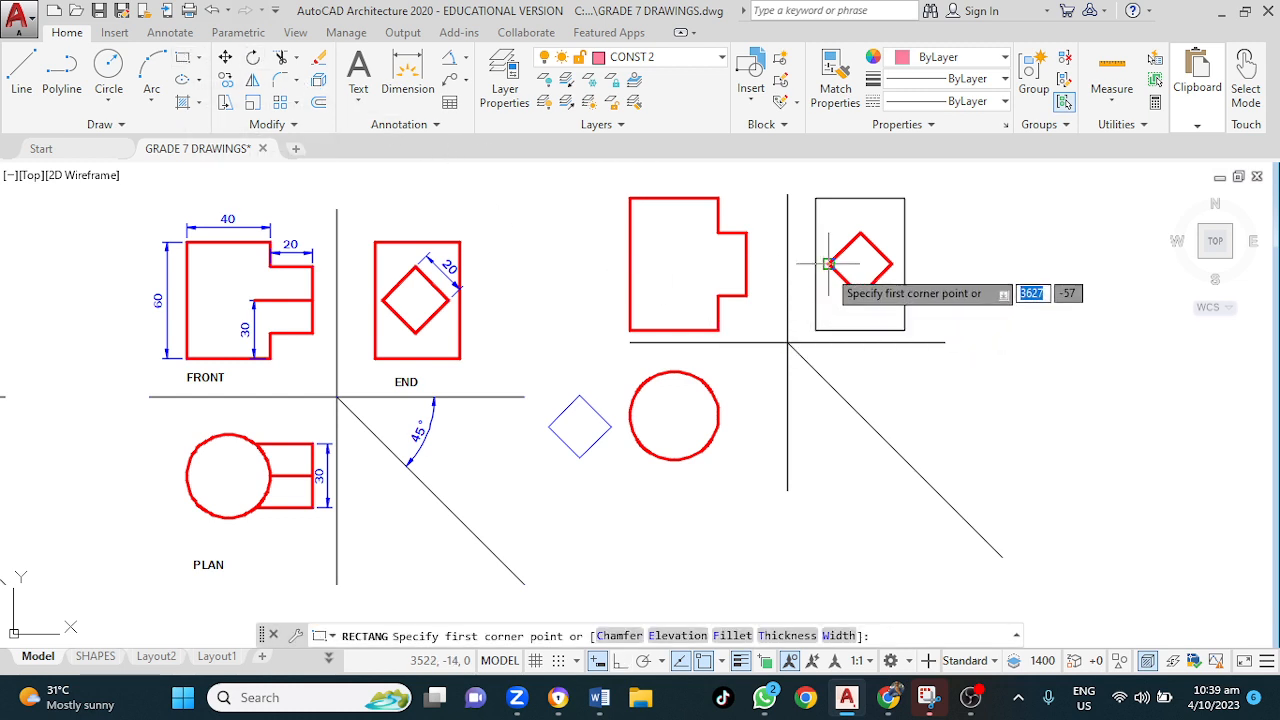
{"action": "left_click", "coordinate": [829, 263]}
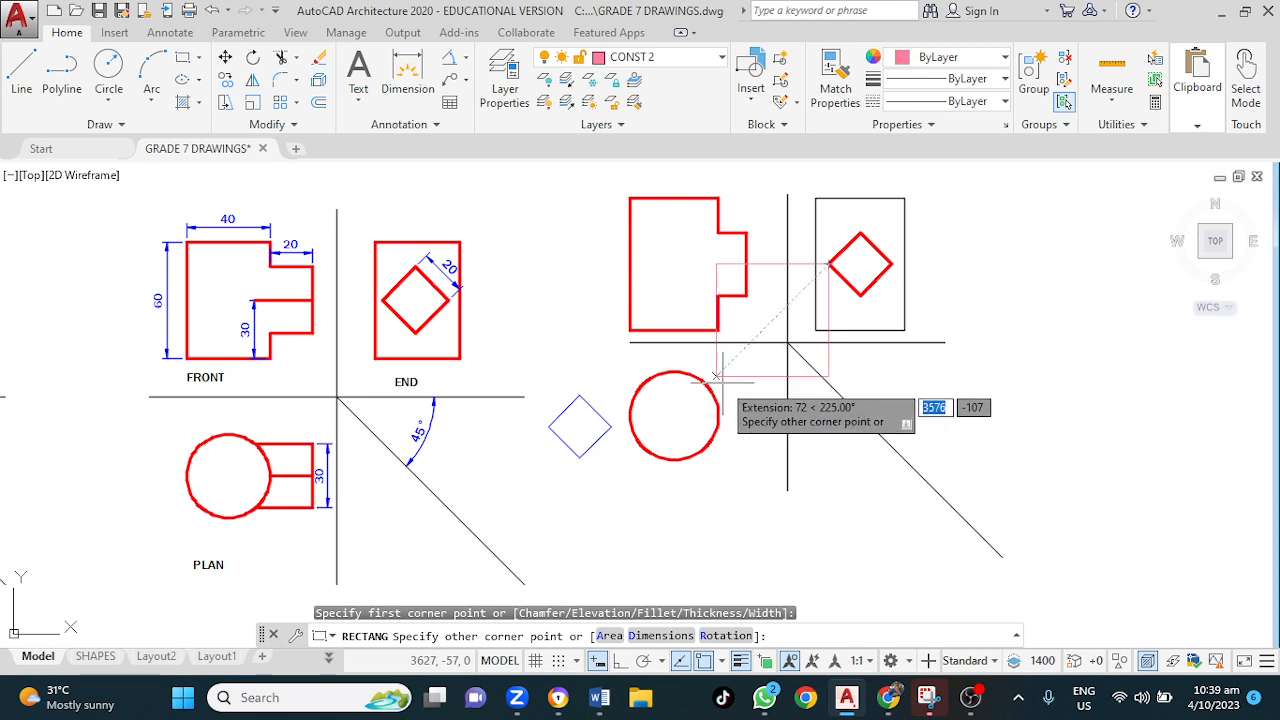
{"action": "scroll", "coordinate": [727, 386], "scroll_direction": "up", "scroll_amount": 2}
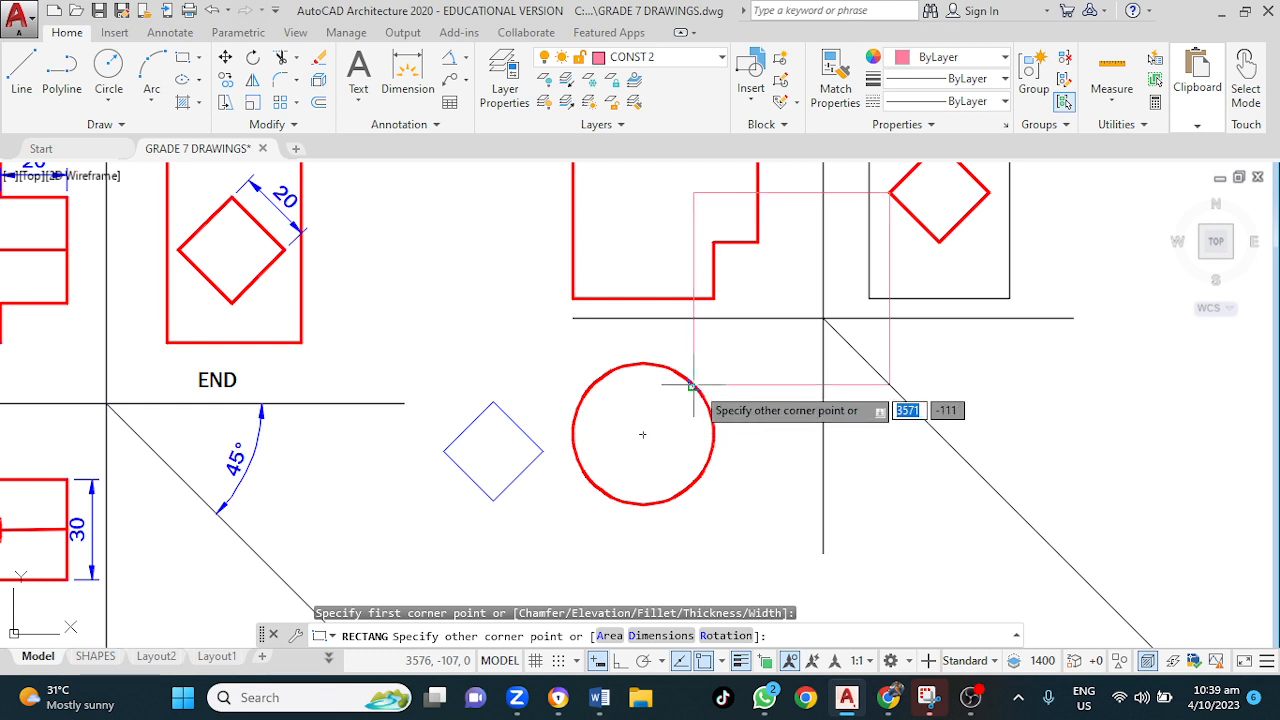
{"action": "left_click", "coordinate": [692, 385]}
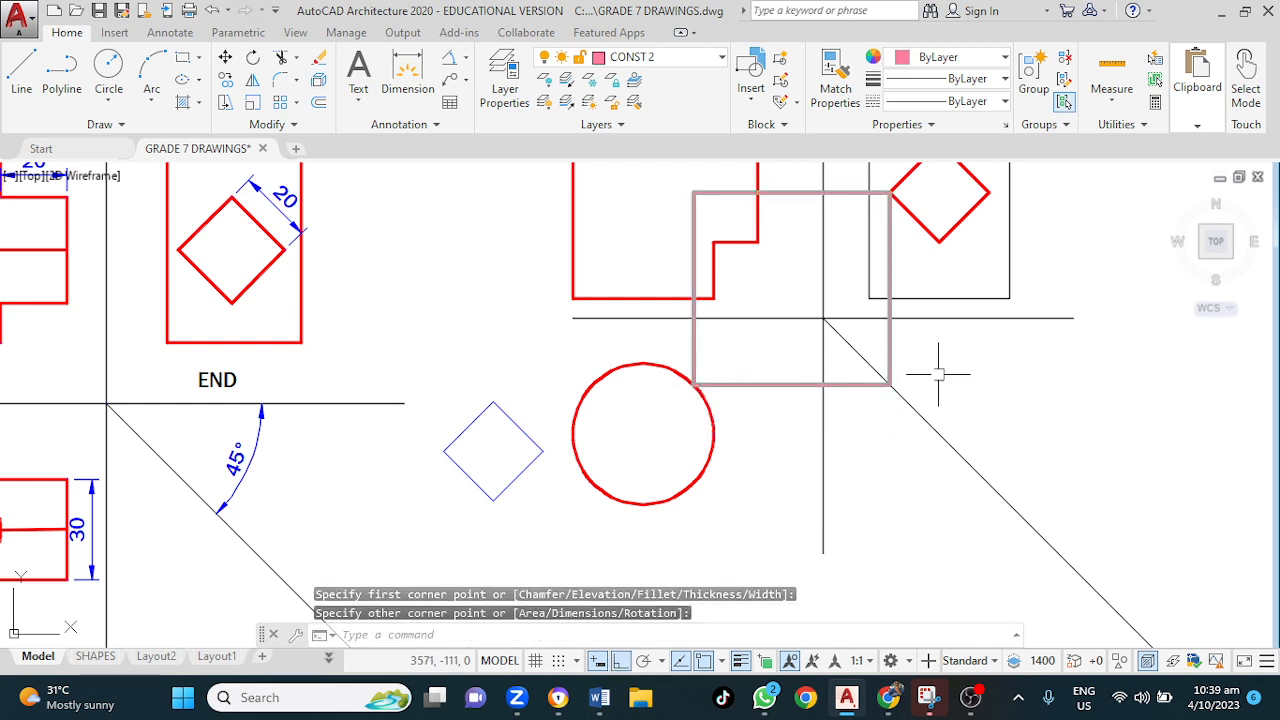
- Draw a second construction rectangle from the diamond's right corner to the plan circle's lower right, meeting the 45° line
{"action": "key", "text": "Return"}
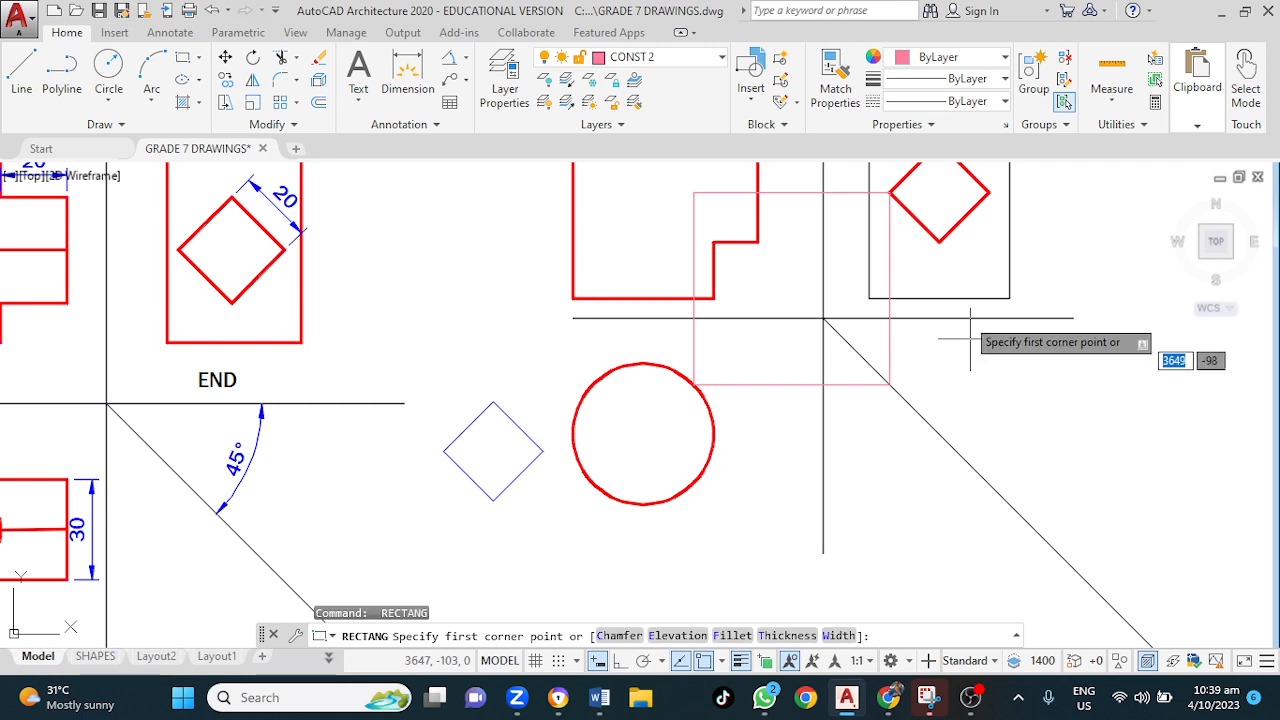
{"action": "left_click", "coordinate": [988, 192]}
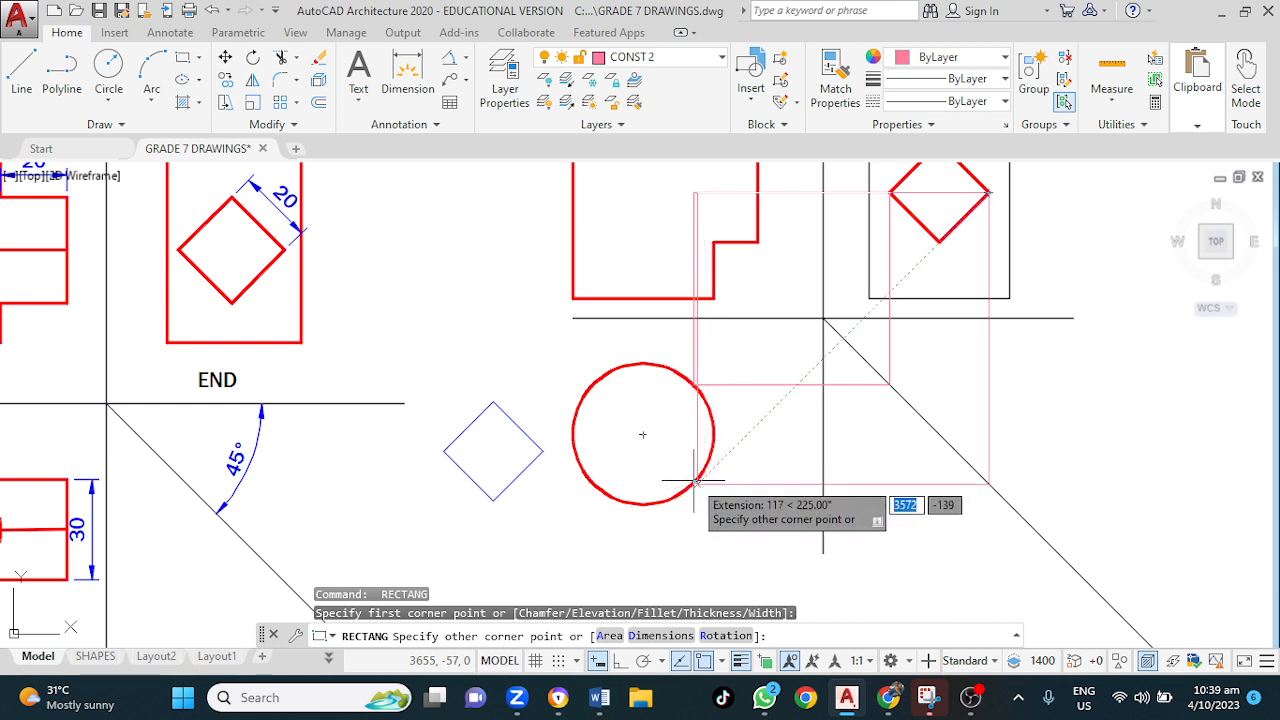
{"action": "left_click", "coordinate": [695, 481]}
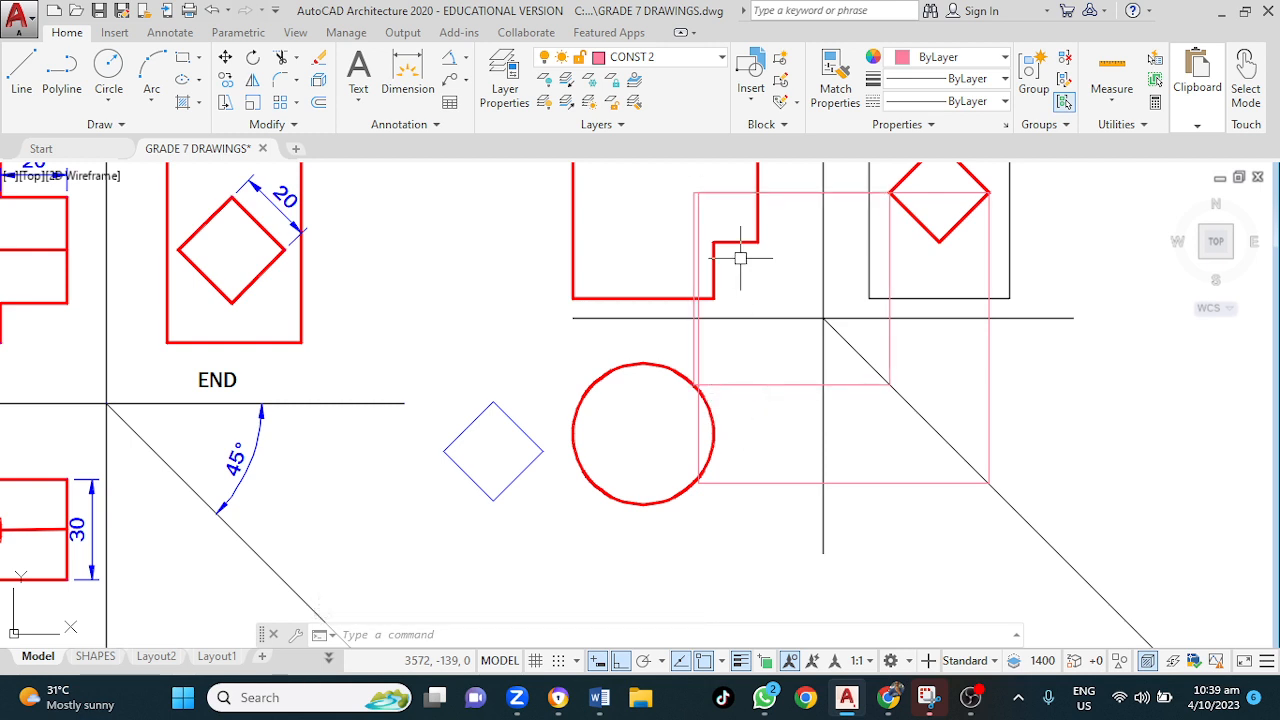
- Draw a vertical line between the two horizontal projection lines in the plan, aligned with the front view block's right edge
{"action": "left_click", "coordinate": [20, 66]}
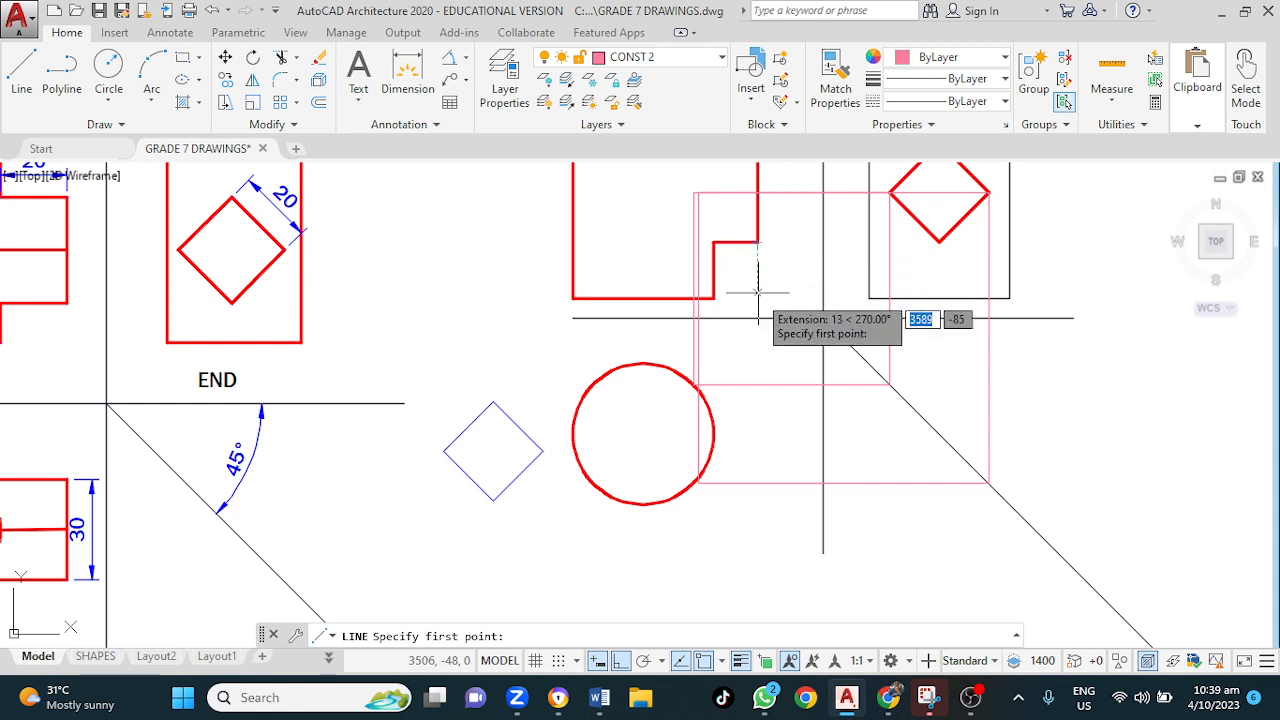
{"action": "left_click", "coordinate": [757, 385]}
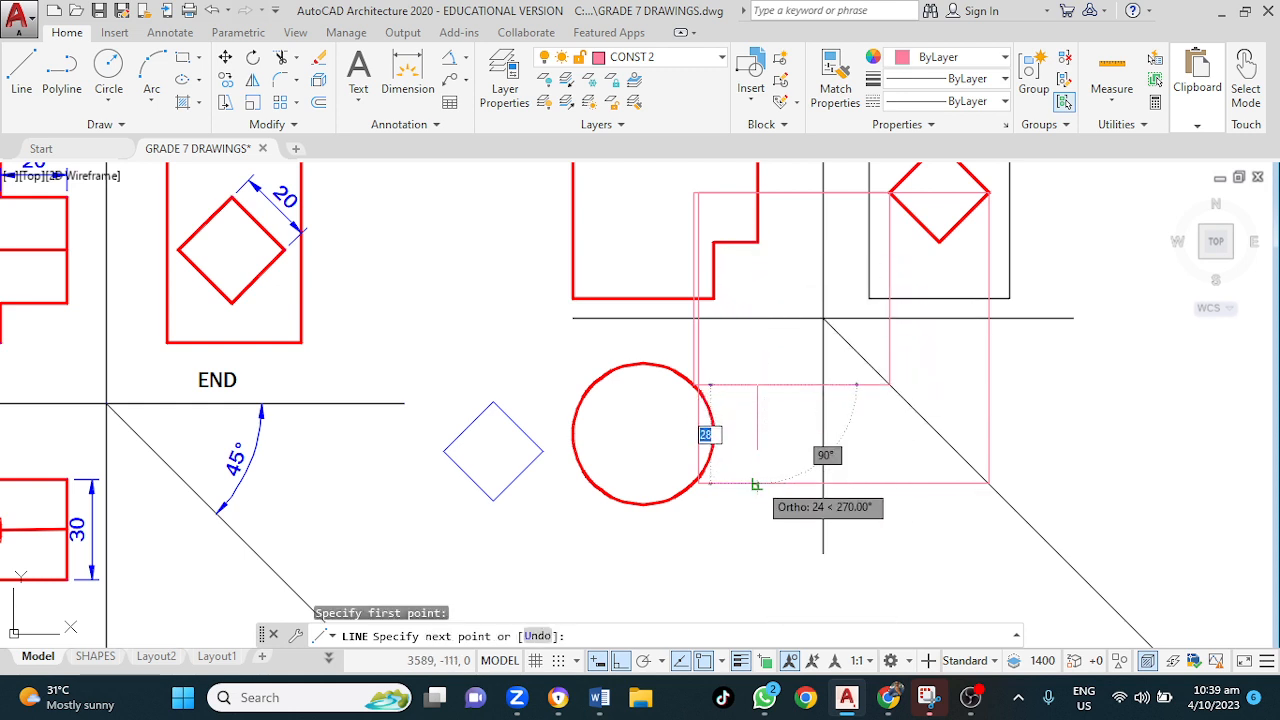
{"action": "left_click", "coordinate": [757, 485]}
{"action": "key", "text": "Escape"}
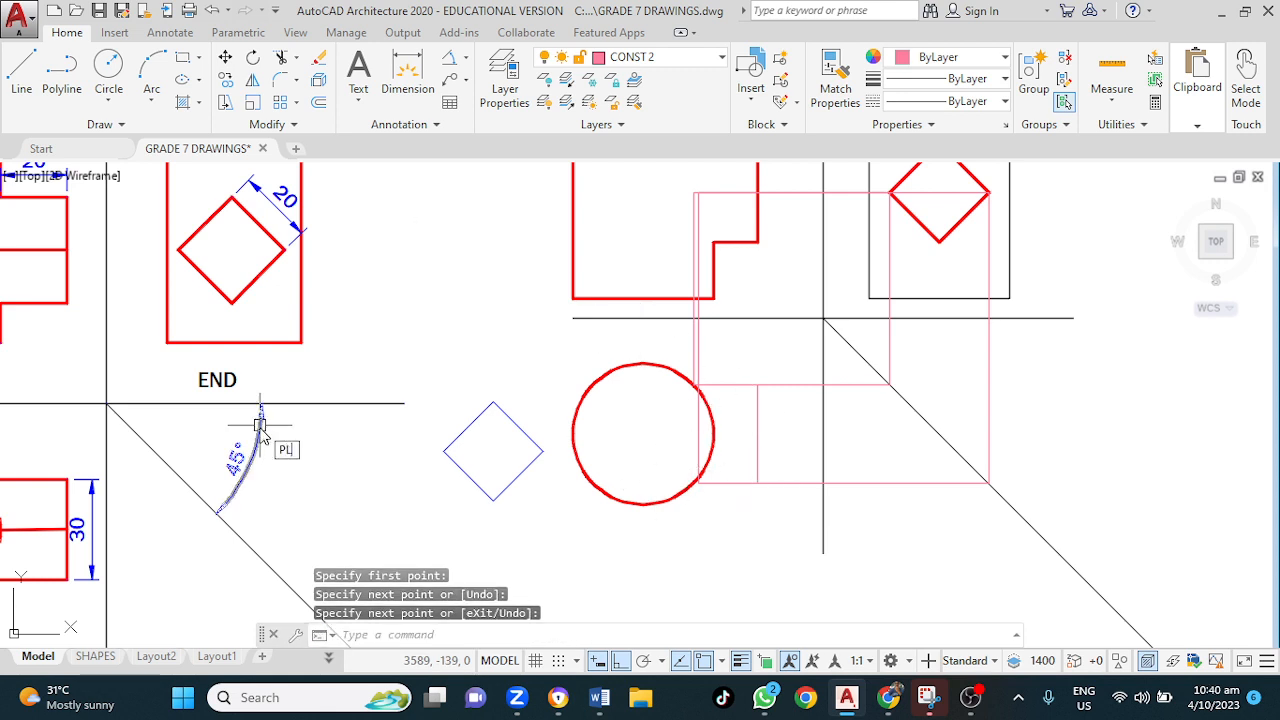
{"action": "key", "text": "Escape"}
{"action": "key", "text": "Escape"}
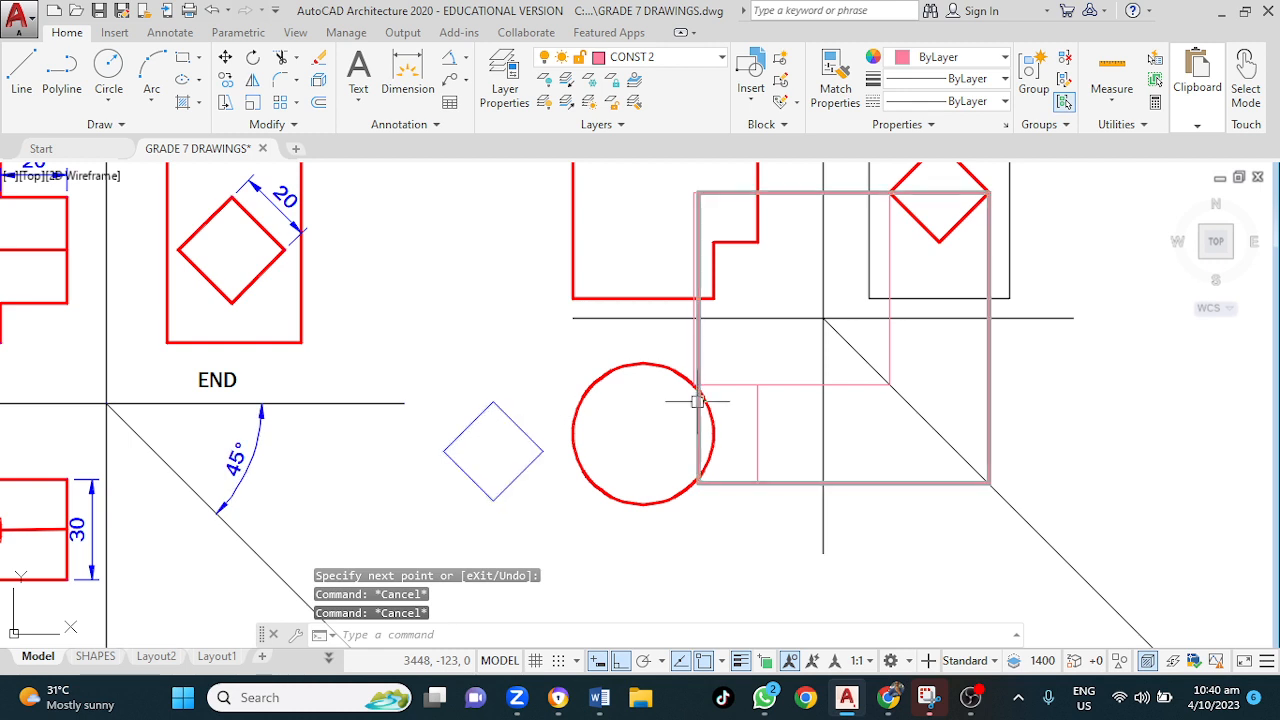
- Trim both horizontal projection lines between the new vertical line and the vertical axis, and the construction edge inside the plan circle
{"action": "type", "text": "tr"}
{"action": "key", "text": "Return"}
{"action": "key", "text": "Return"}
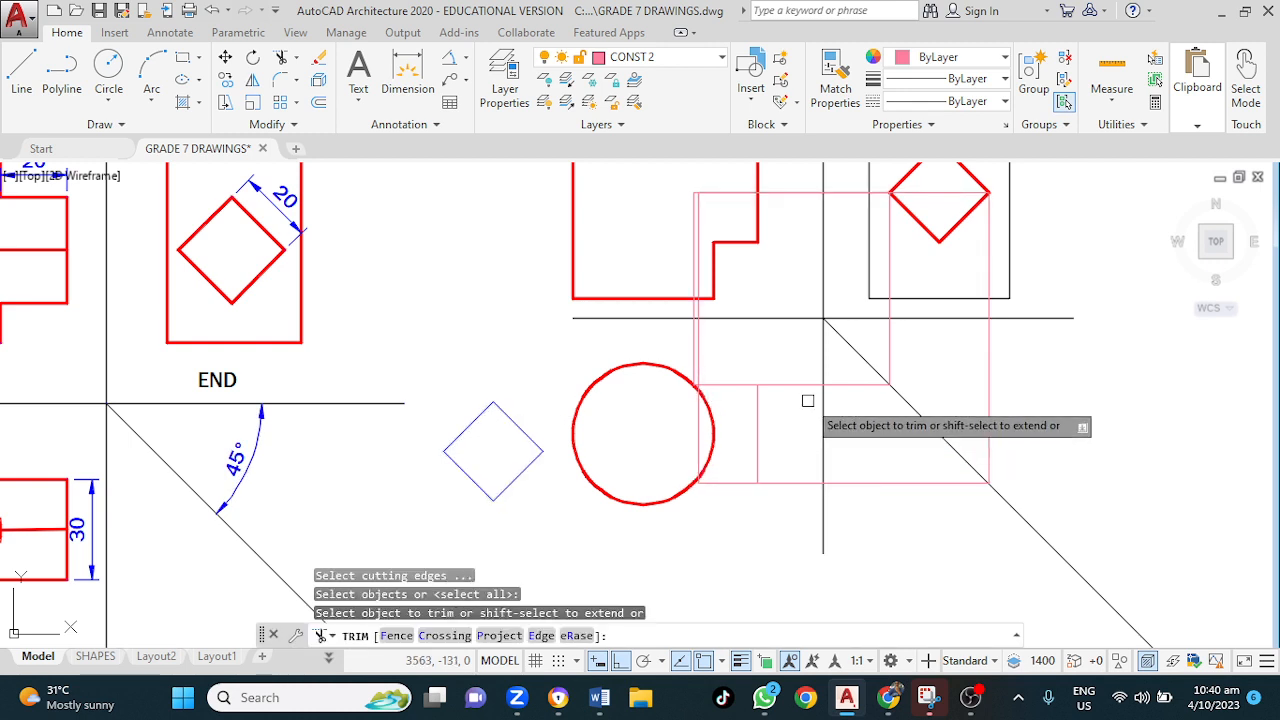
{"action": "left_click", "coordinate": [779, 486]}
{"action": "left_click", "coordinate": [699, 440]}
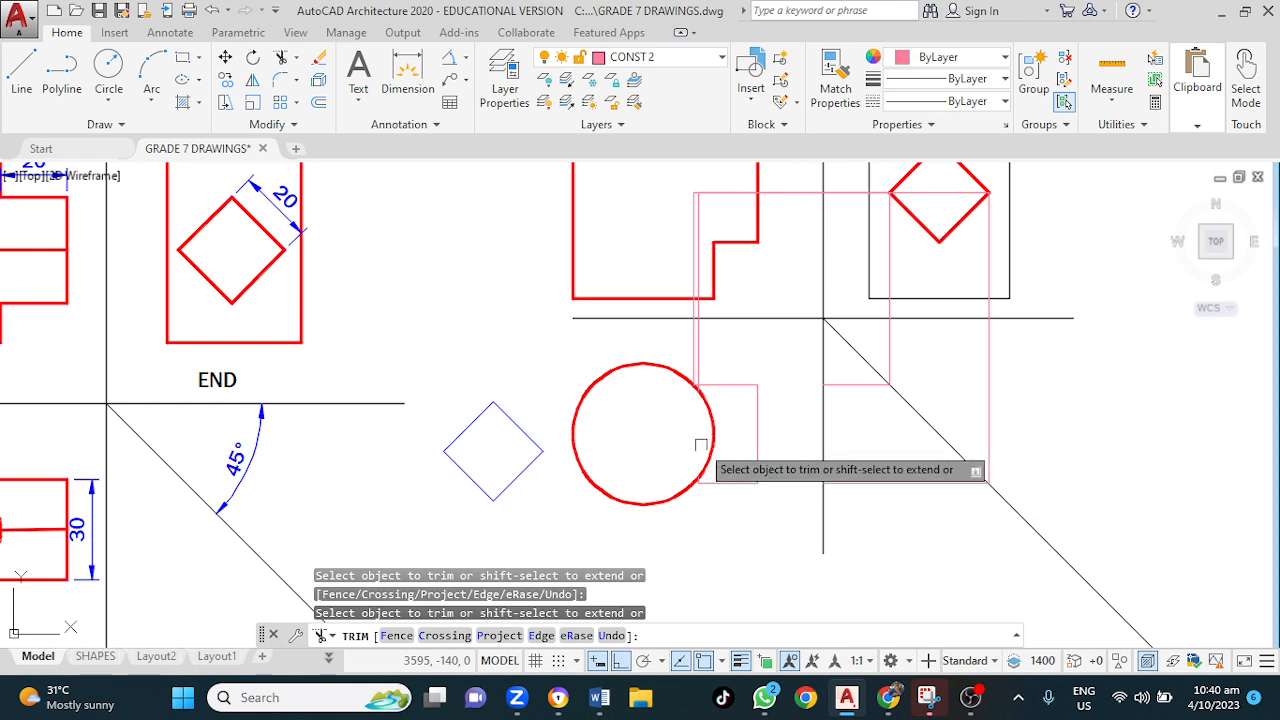
{"action": "key", "text": "Escape"}
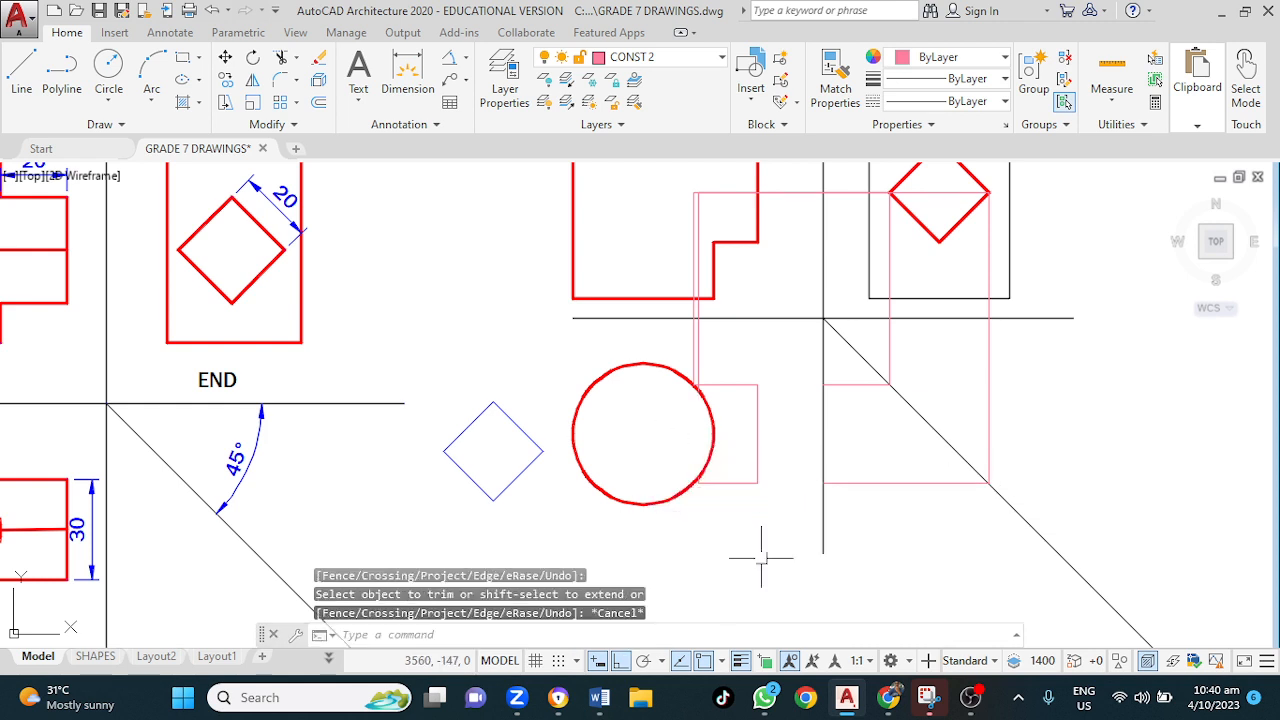
{"action": "type", "text": "MA"}
{"action": "key", "text": "Return"}
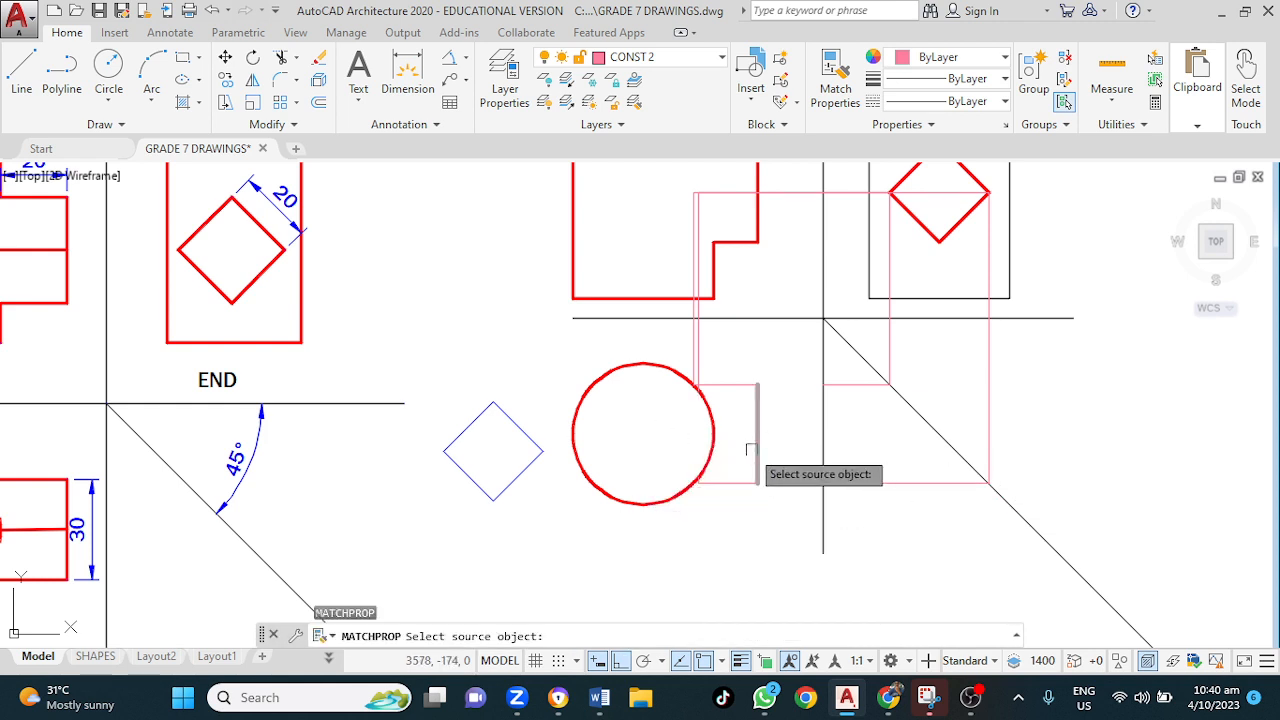
{"action": "left_click", "coordinate": [713, 447]}
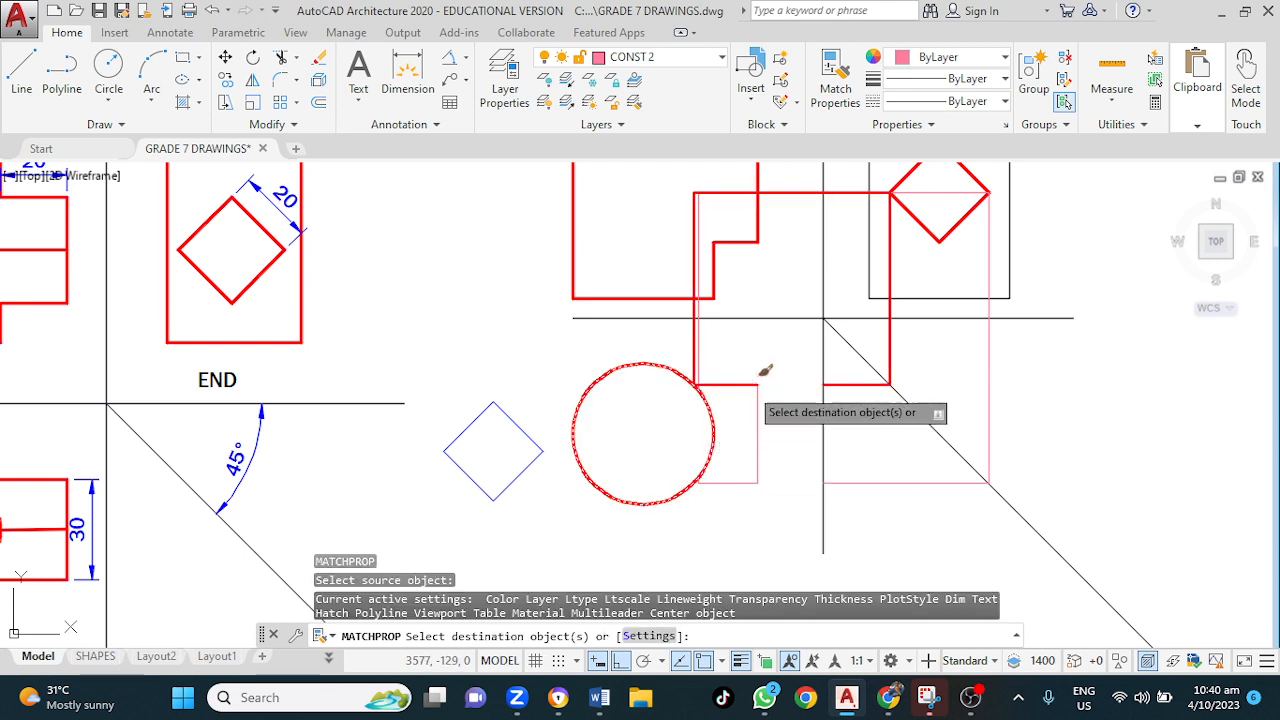
{"action": "left_click", "coordinate": [702, 352]}
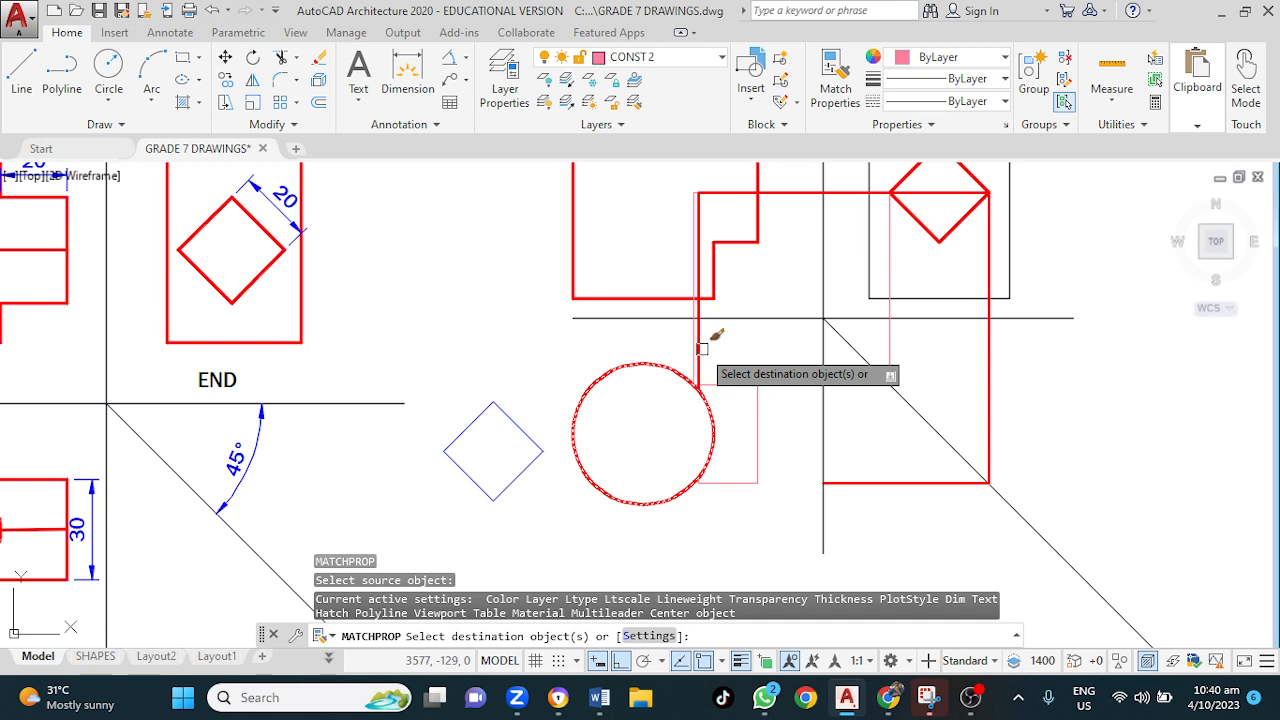
{"action": "key", "text": "Escape"}
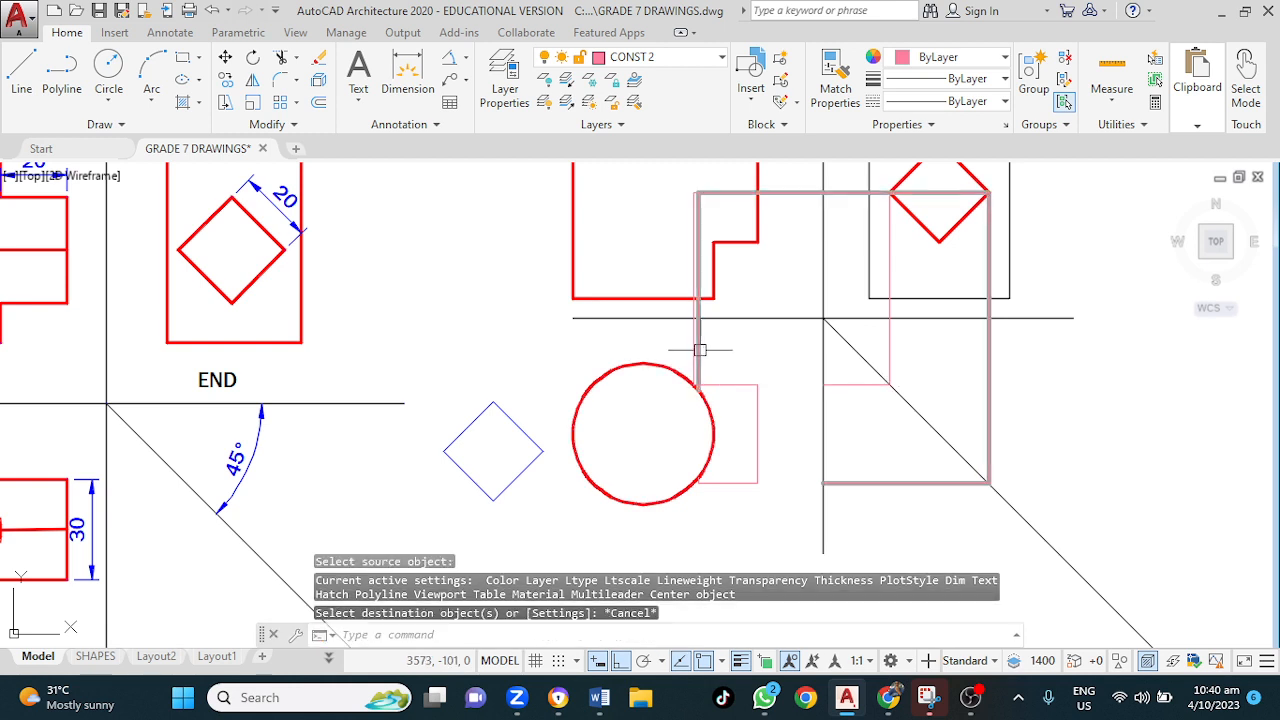
- Explode both construction polylines that project the end view's diamond into the plan
{"action": "left_click", "coordinate": [698, 349]}
{"action": "type", "text": "x"}
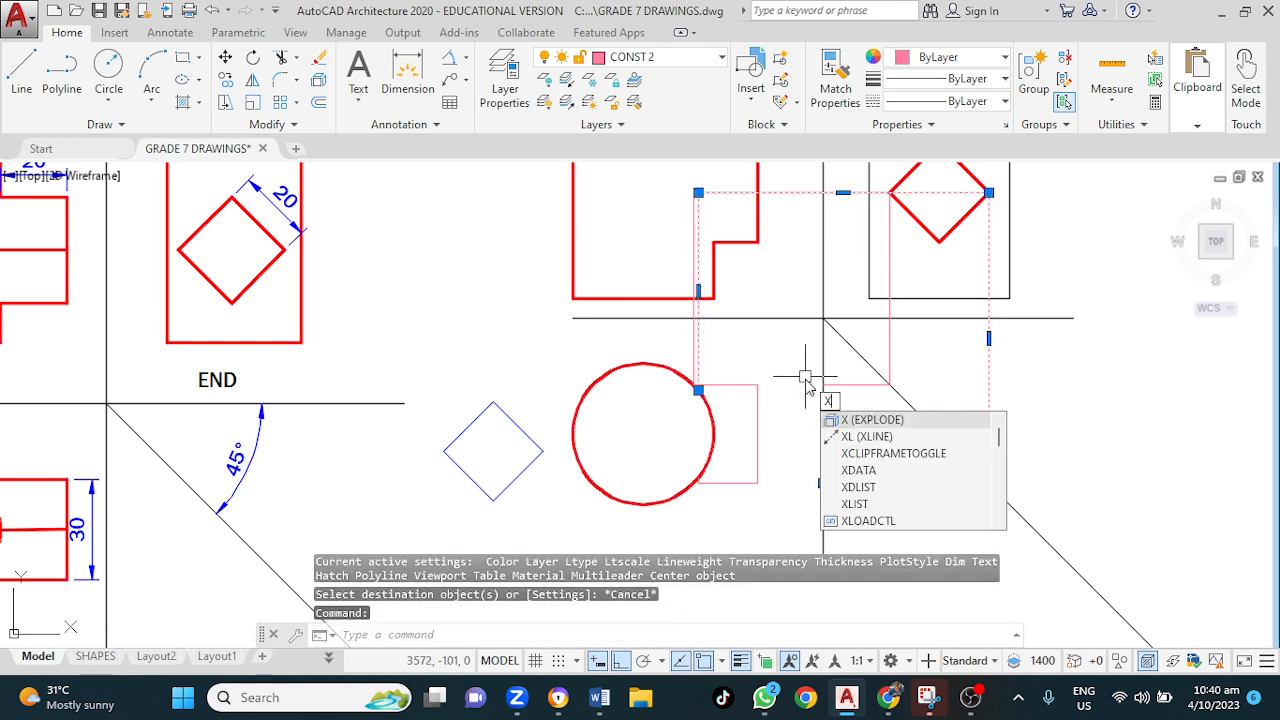
{"action": "key", "text": "Return"}
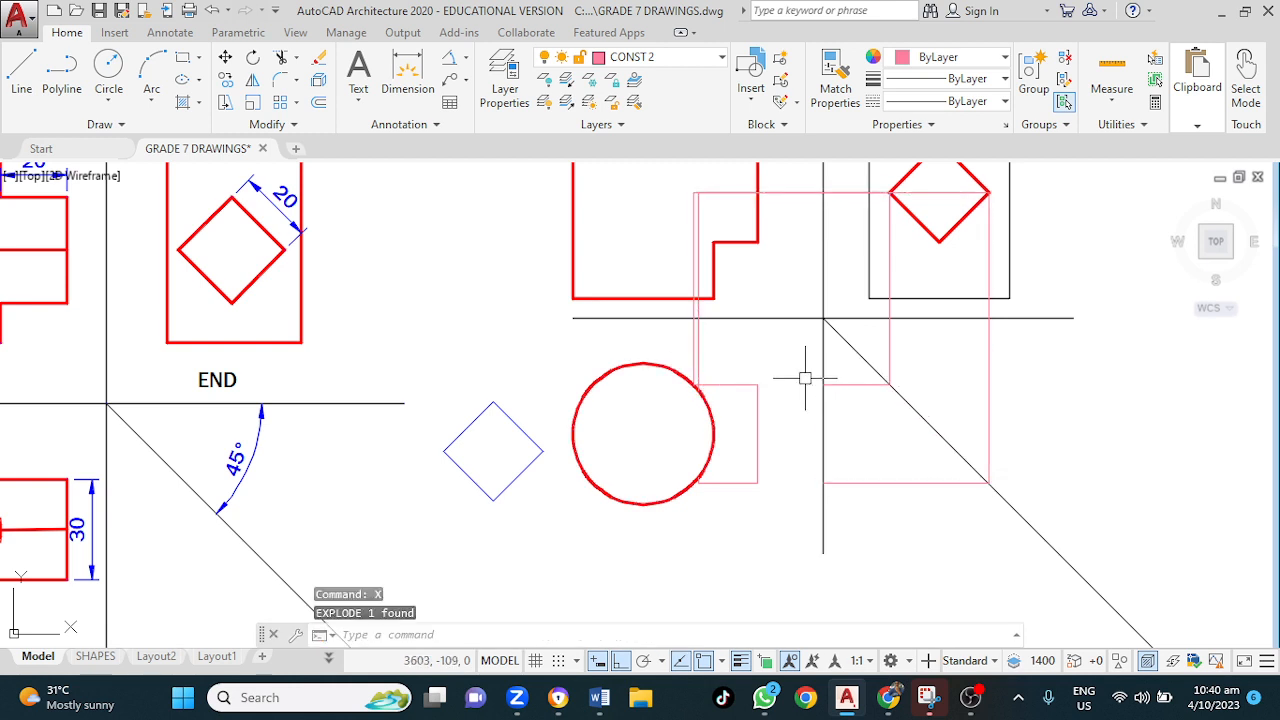
{"action": "left_click", "coordinate": [717, 384]}
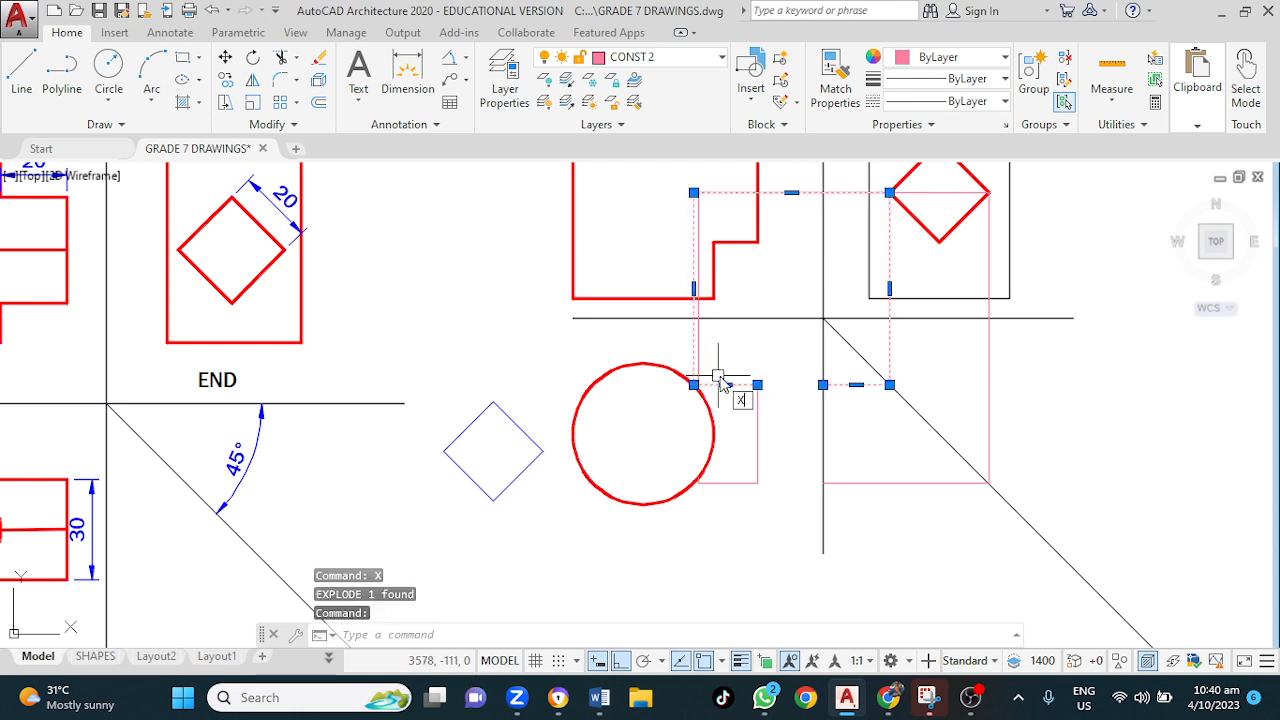
{"action": "key", "text": "Escape"}
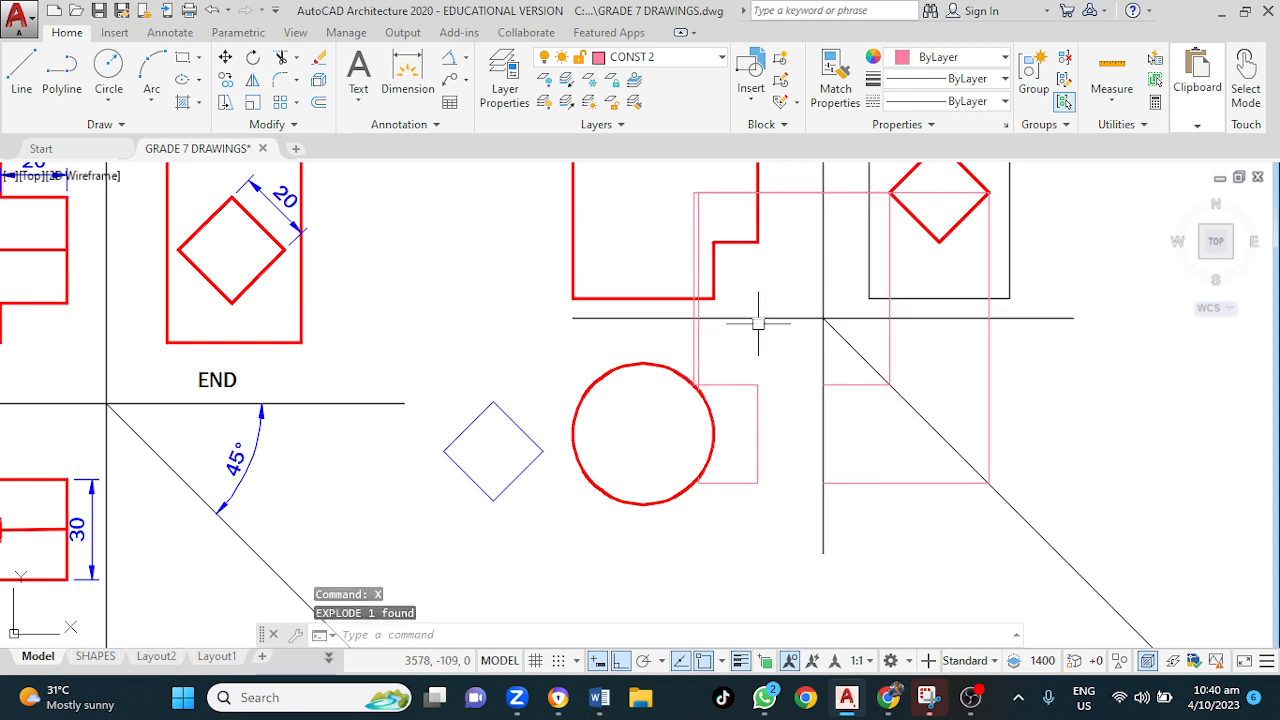
{"action": "key", "text": "Escape"}
{"action": "type", "text": "MA"}
{"action": "key", "text": "Return"}
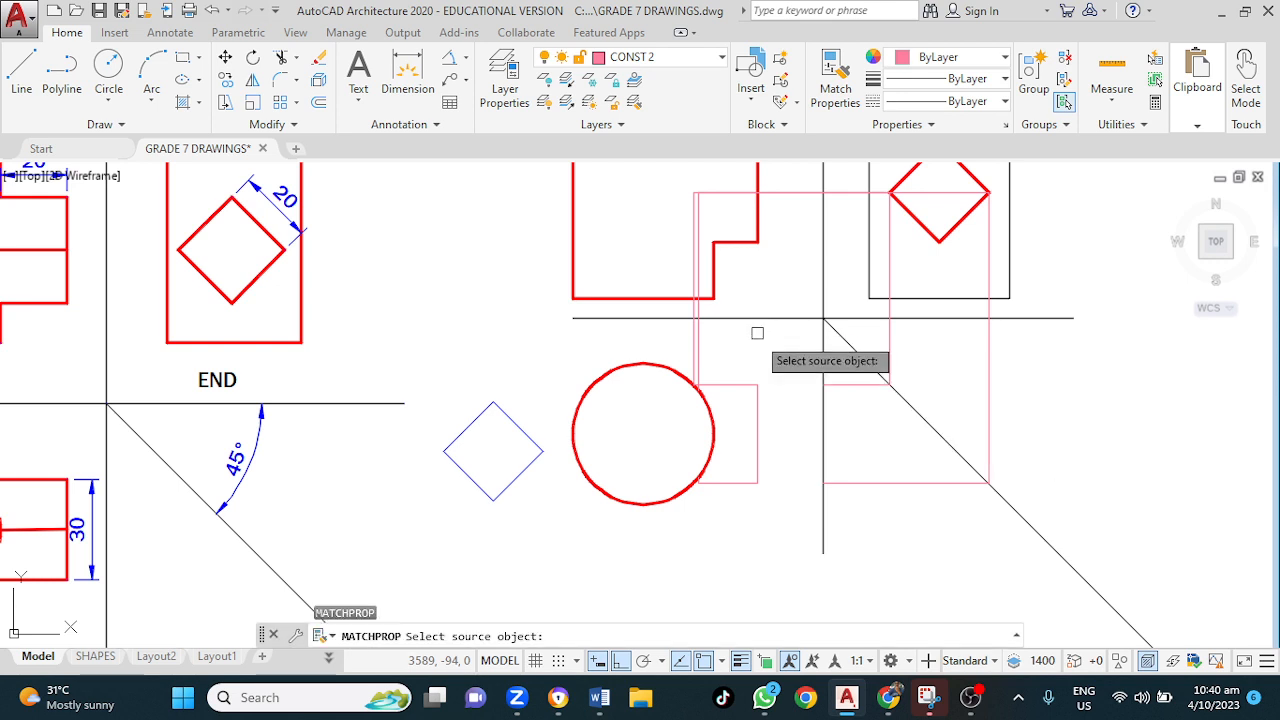
{"action": "left_click", "coordinate": [740, 383]}
{"action": "key", "text": "Escape"}
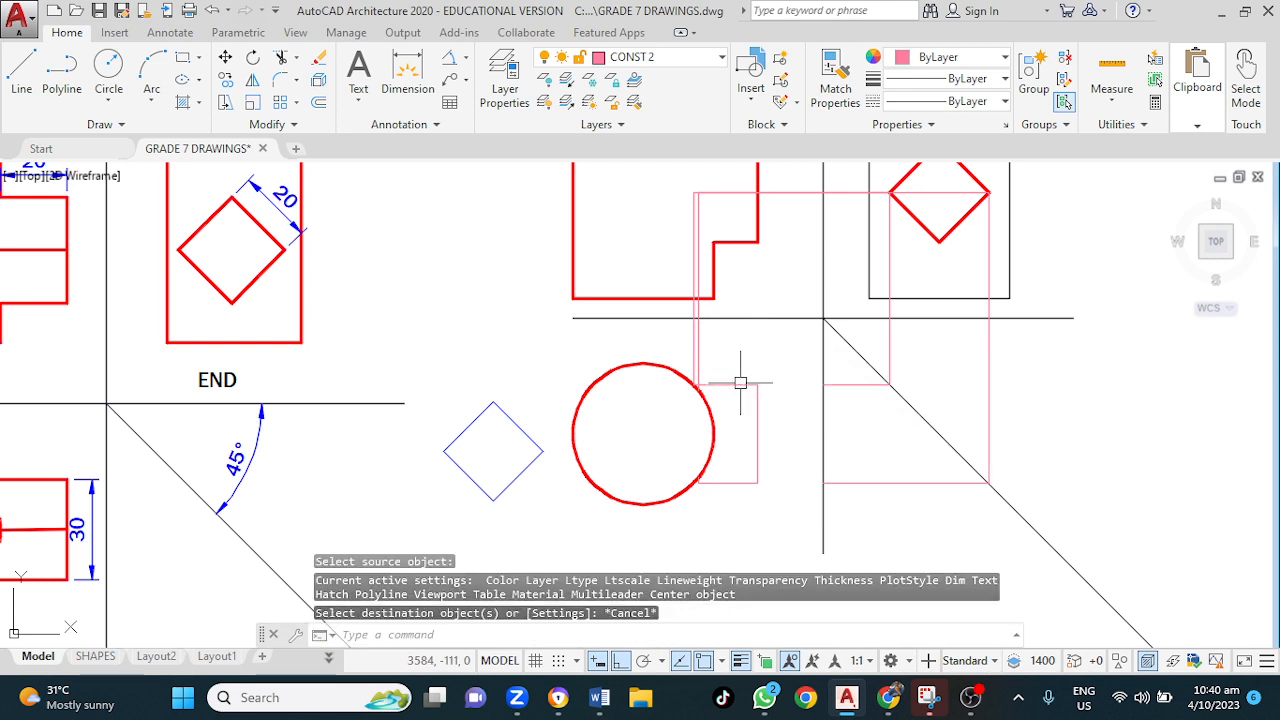
- Match the plan circle's properties onto the upper, right and lower edges of the plan's side block
{"action": "type", "text": "MA"}
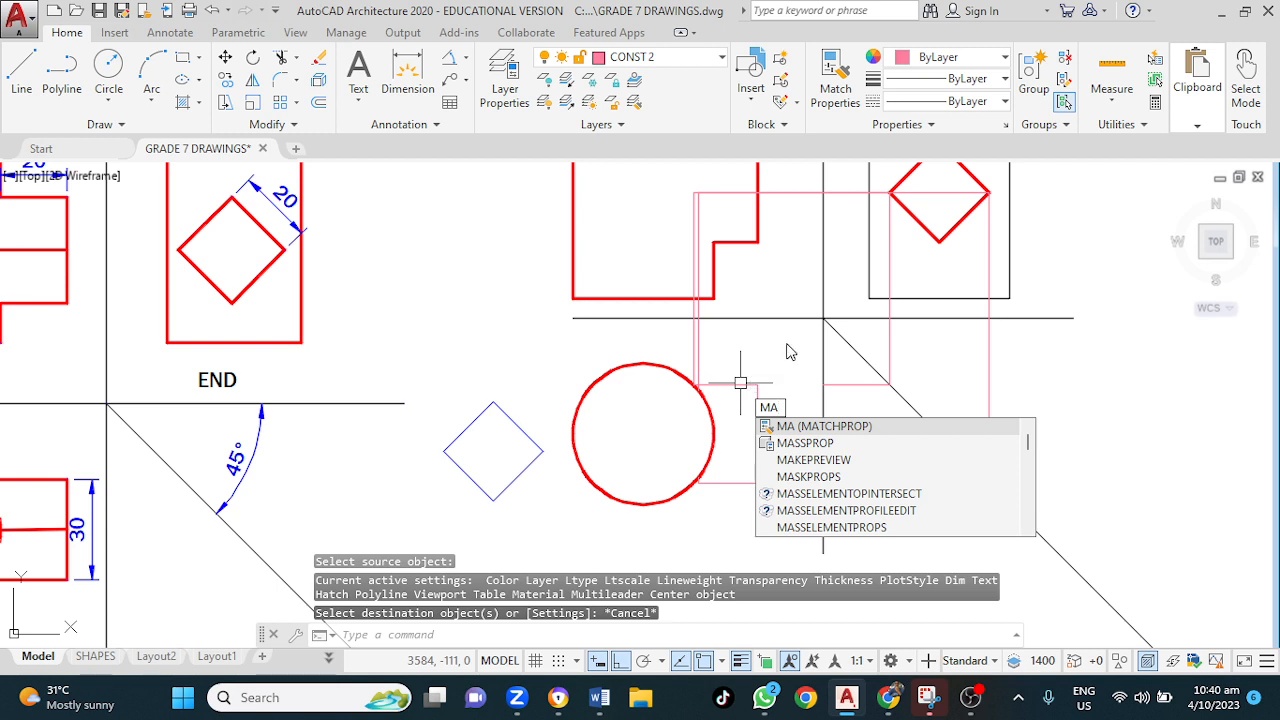
{"action": "key", "text": "Return"}
{"action": "left_click", "coordinate": [660, 367]}
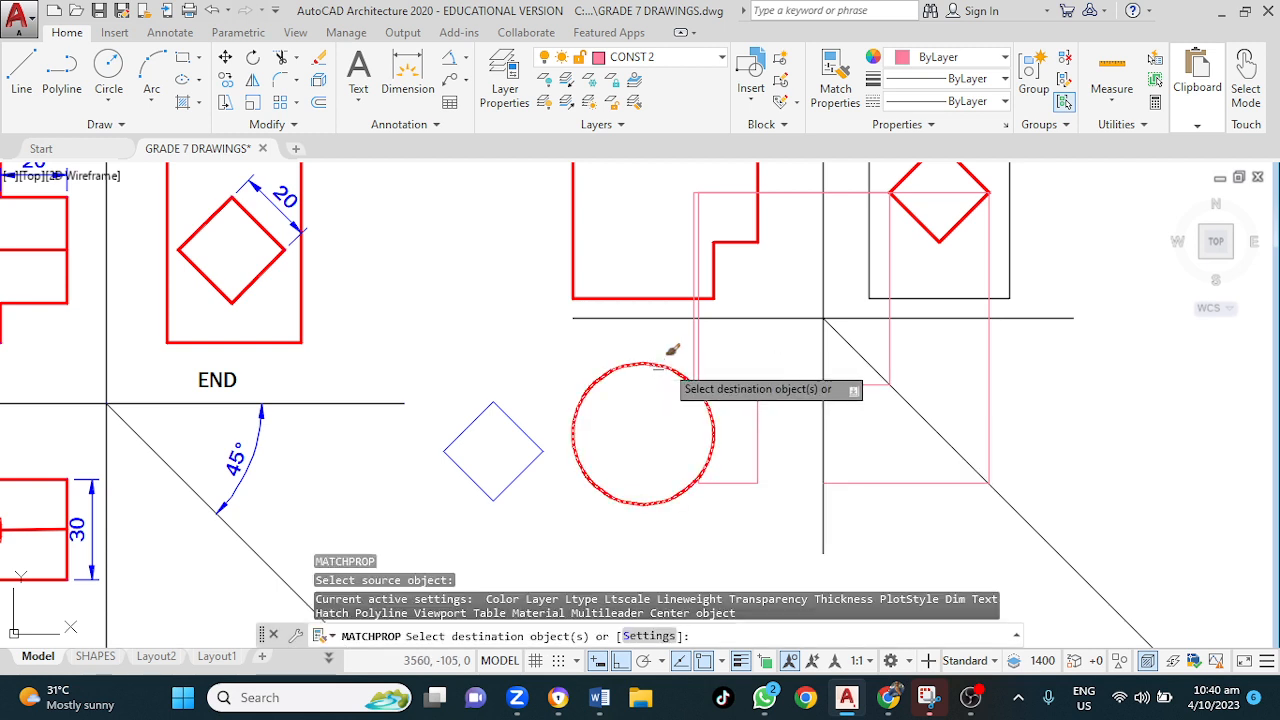
{"action": "left_click", "coordinate": [757, 387]}
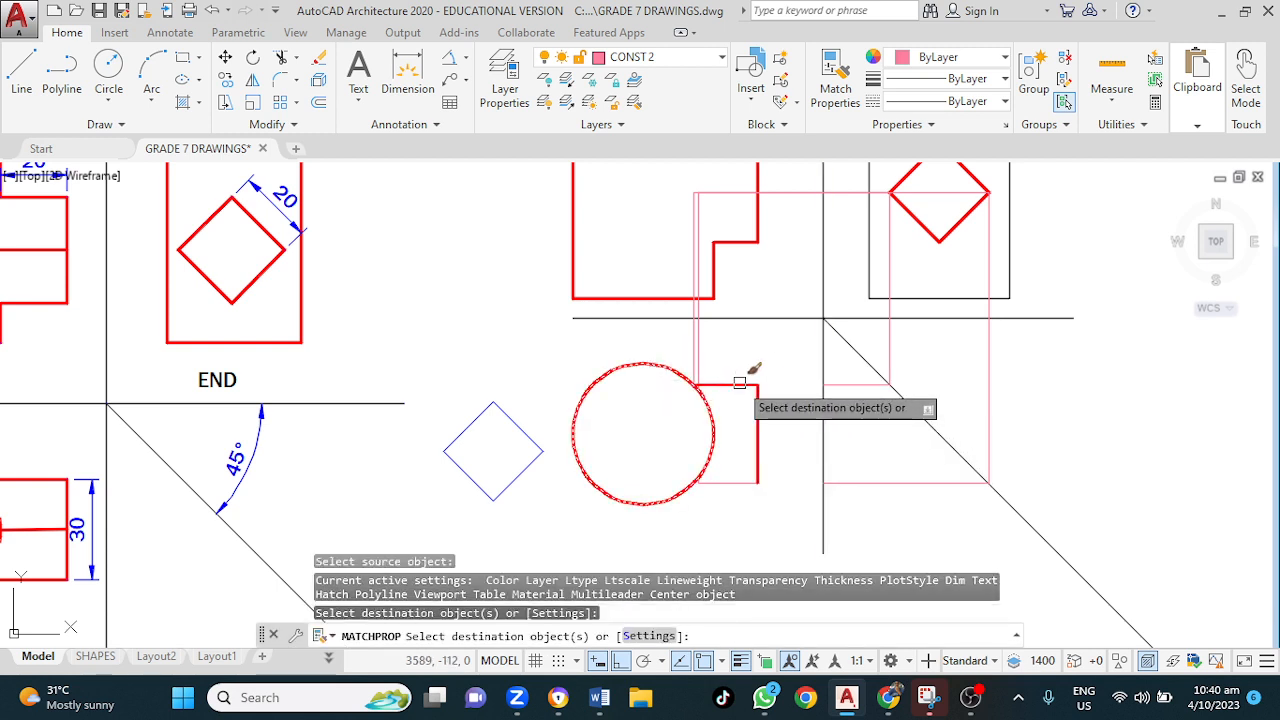
{"action": "left_click", "coordinate": [757, 425]}
{"action": "left_click", "coordinate": [731, 481]}
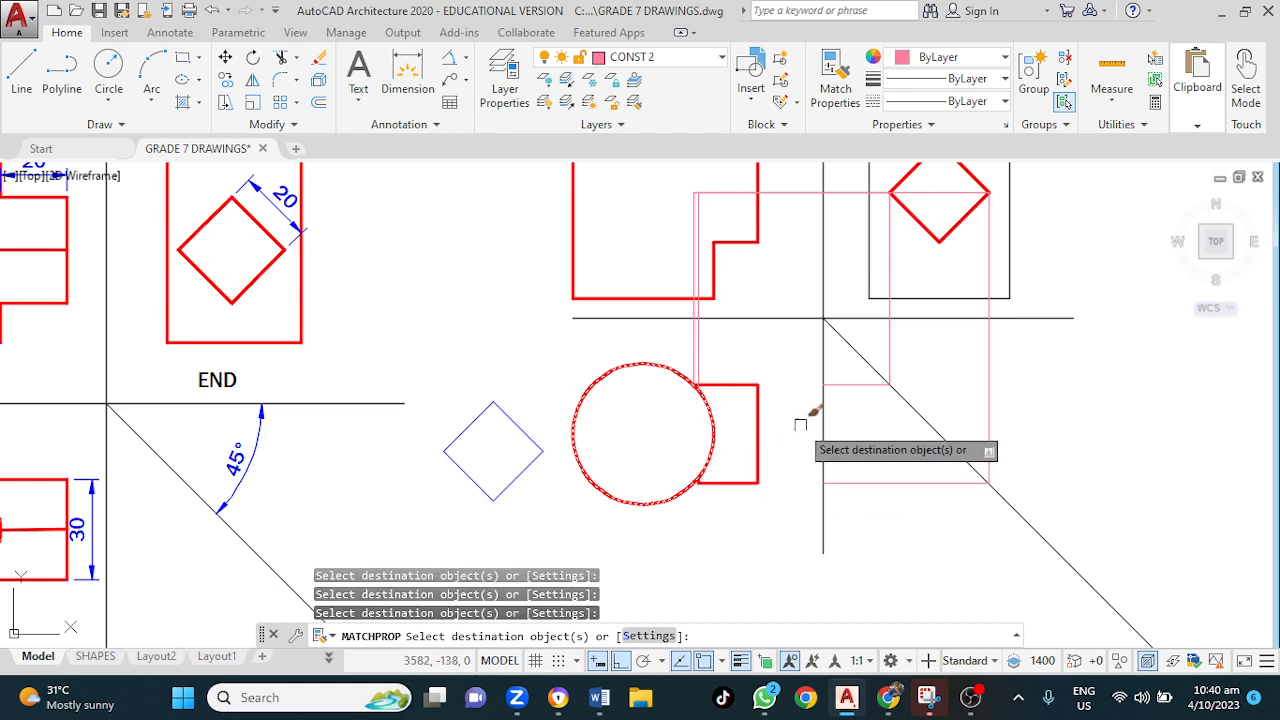
{"action": "key", "text": "Escape"}
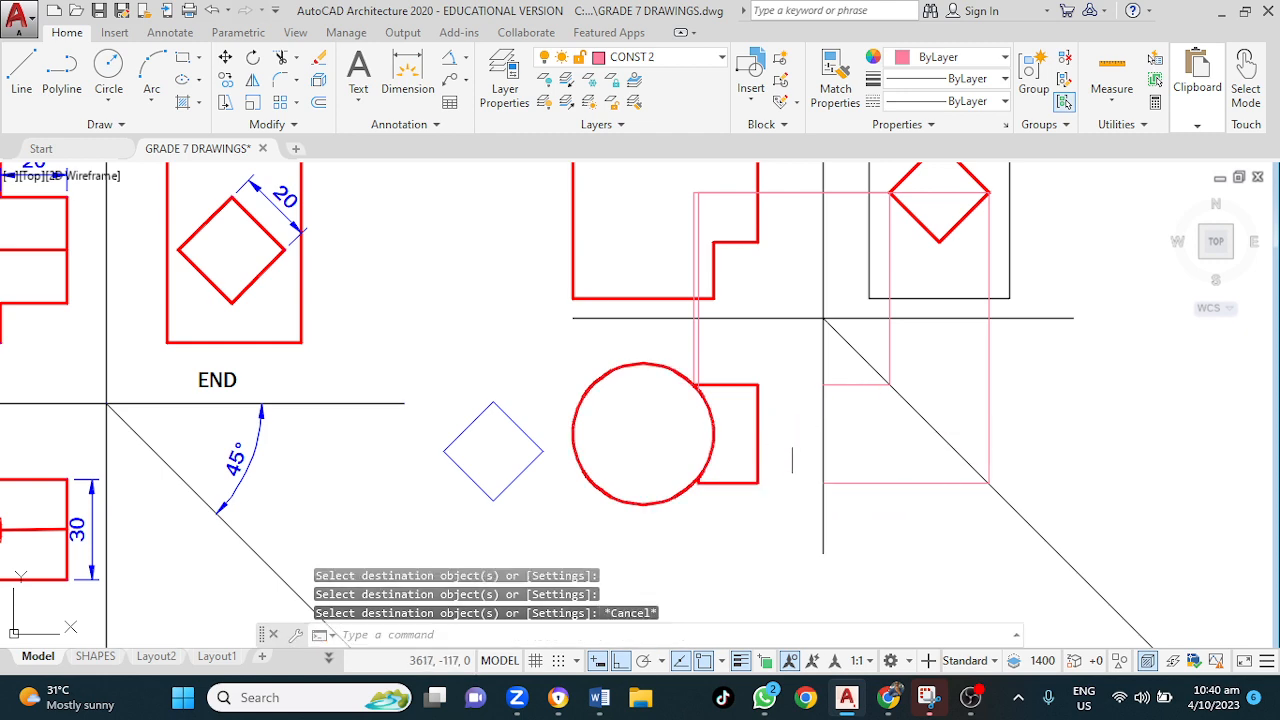
- Match the new front view outline's properties onto the outer rectangle of the new end view
{"action": "mouse_move", "coordinate": [877, 432]}
{"action": "middle_mouse_down"}
{"action": "mouse_move", "coordinate": [823, 520]}
{"action": "mouse_move", "coordinate": [794, 522]}
{"action": "middle_mouse_up"}
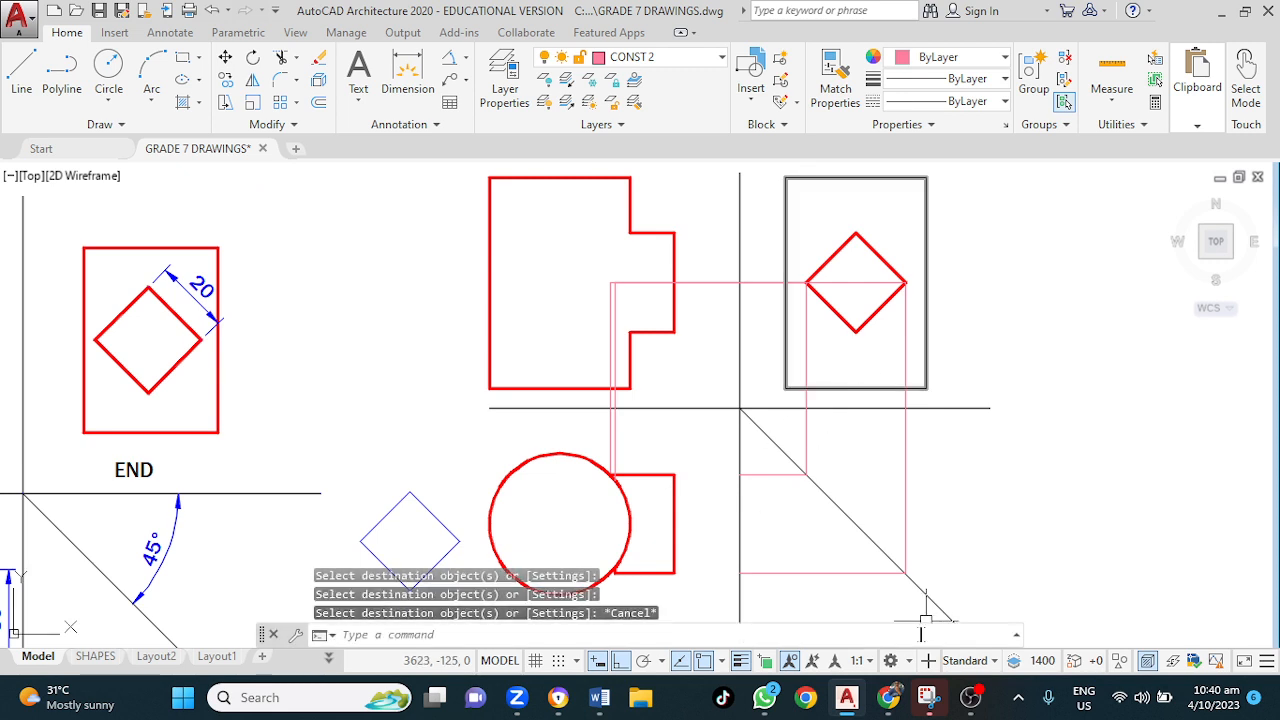
{"action": "type", "text": "MA"}
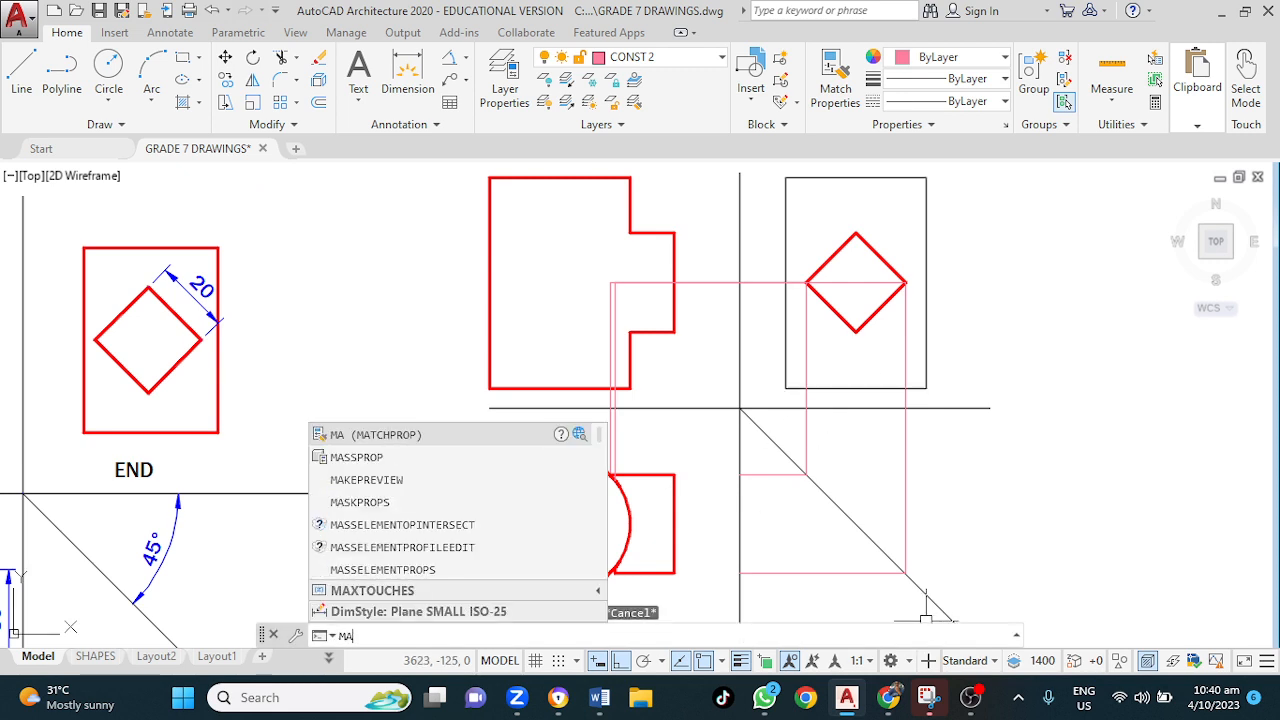
{"action": "key", "text": "Return"}
{"action": "left_click", "coordinate": [535, 389]}
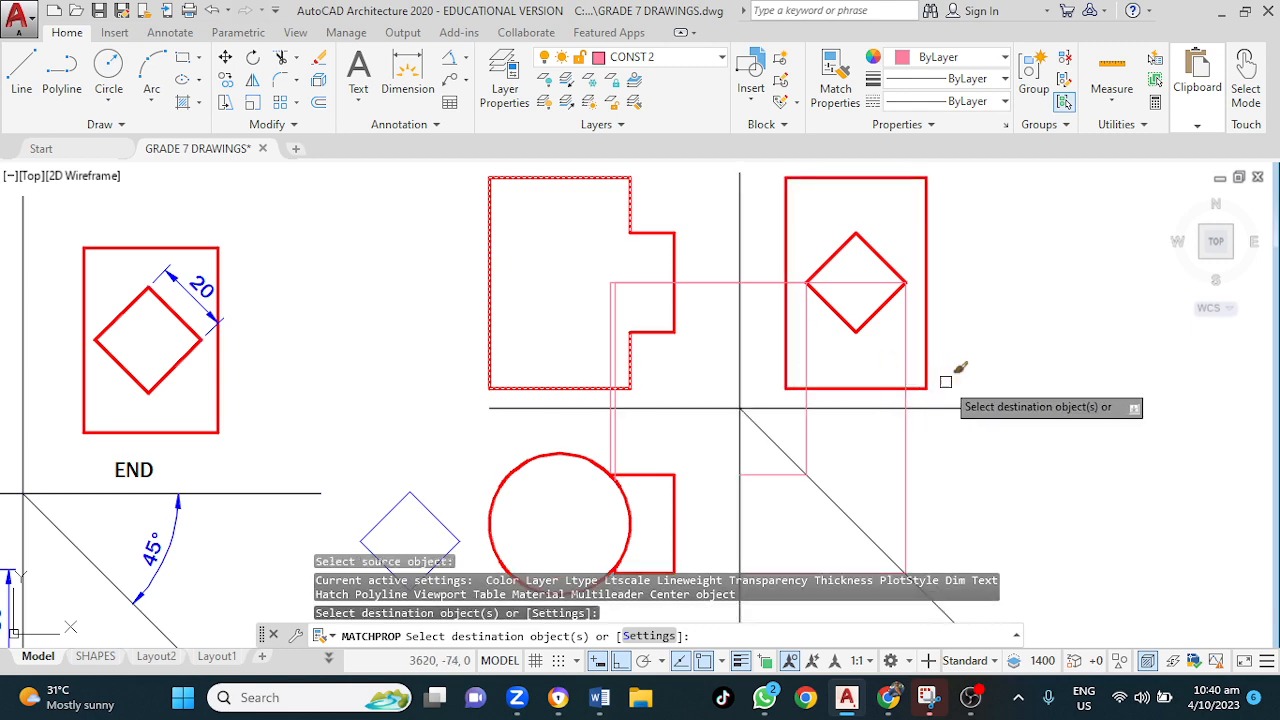
{"action": "key", "text": "Escape"}
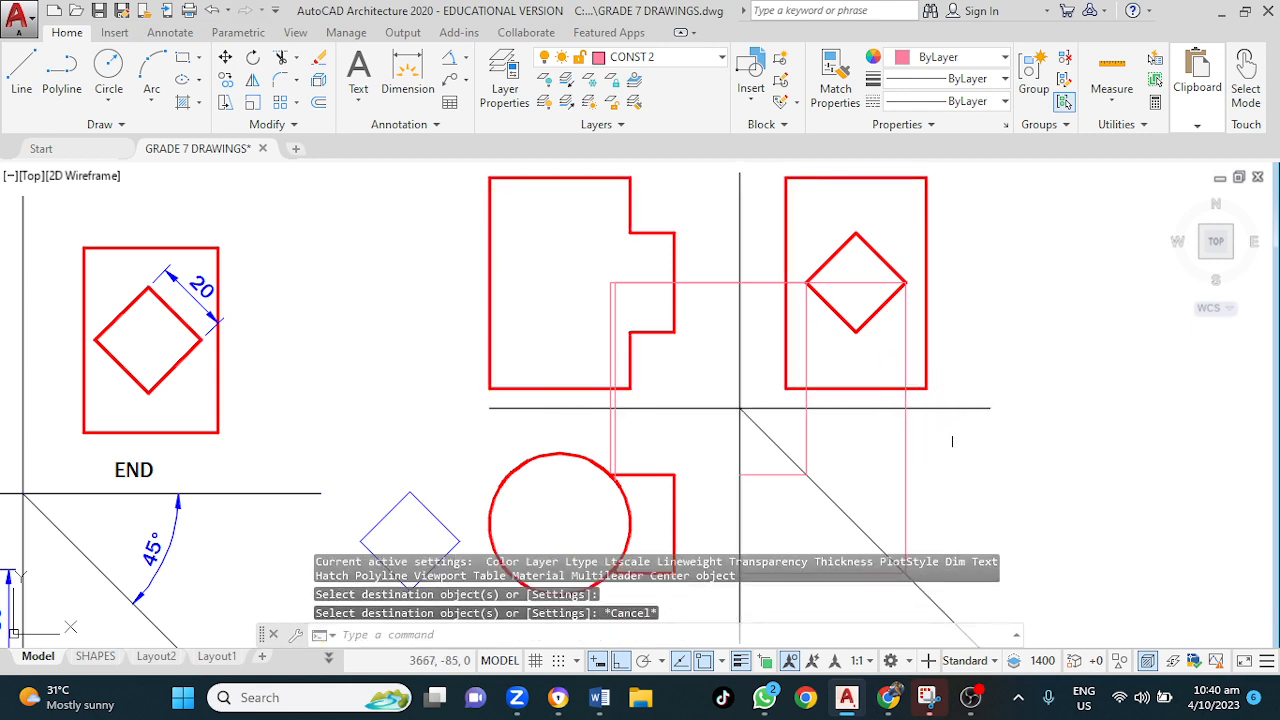
- Draw a horizontal line from the midpoint of the plan side block's right edge to the circle's right quadrant
{"action": "mouse_move", "coordinate": [967, 435]}
{"action": "middle_mouse_down"}
{"action": "mouse_move", "coordinate": [988, 354]}
{"action": "mouse_move", "coordinate": [908, 386]}
{"action": "mouse_move", "coordinate": [903, 371]}
{"action": "middle_mouse_up"}
{"action": "scroll", "coordinate": [988, 354], "scroll_direction": "down", "scroll_amount": 2}
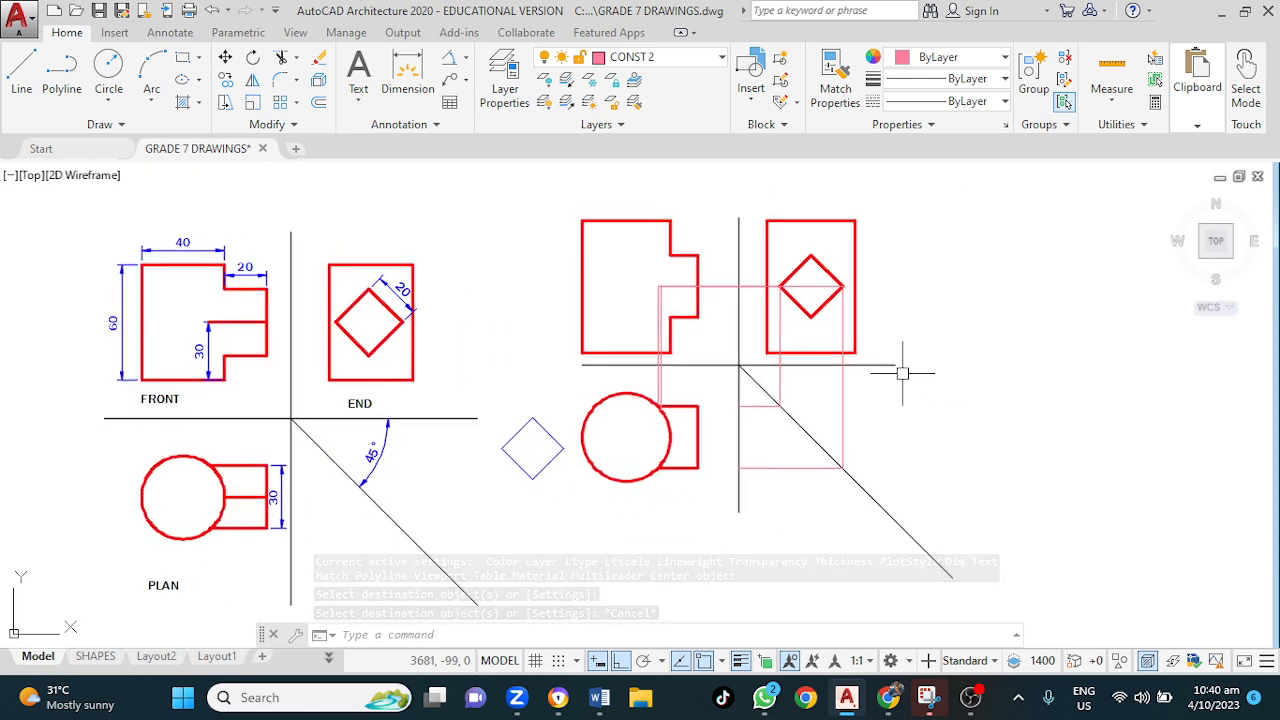
{"action": "scroll", "coordinate": [902, 373], "scroll_direction": "up", "scroll_amount": 2}
{"action": "scroll", "coordinate": [902, 373], "scroll_direction": "down", "scroll_amount": 2}
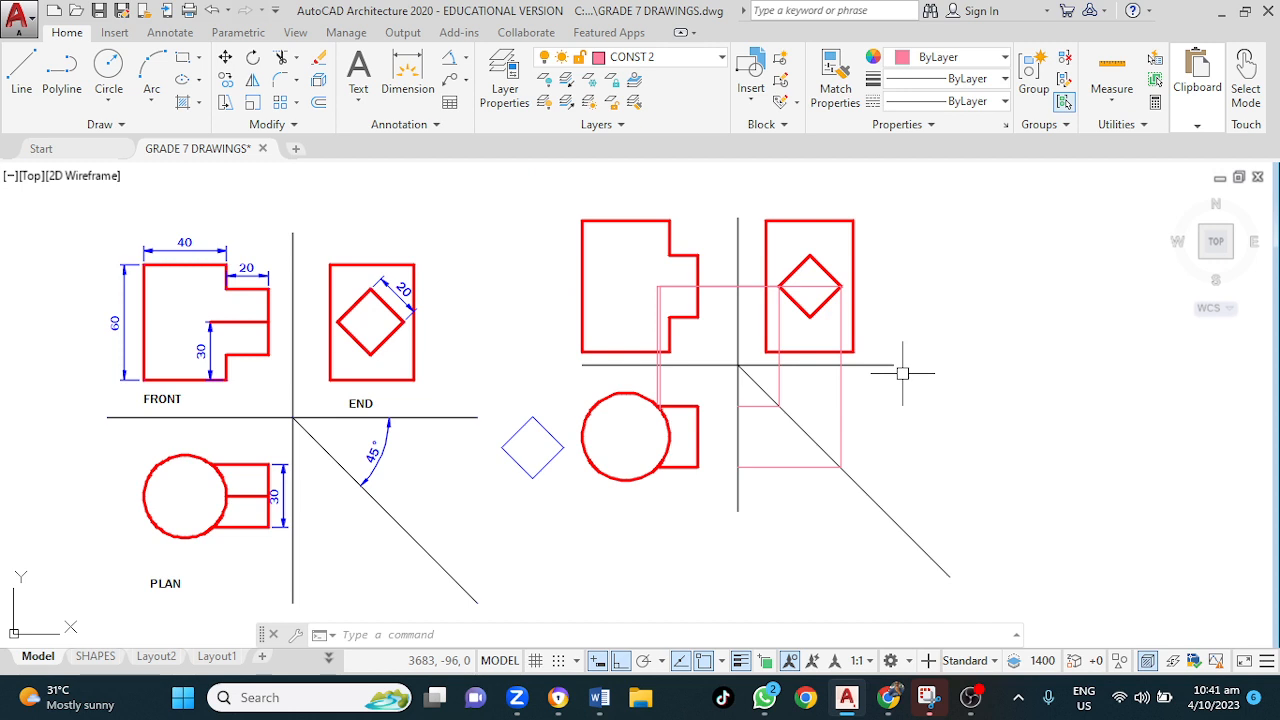
{"action": "left_click", "coordinate": [21, 75]}
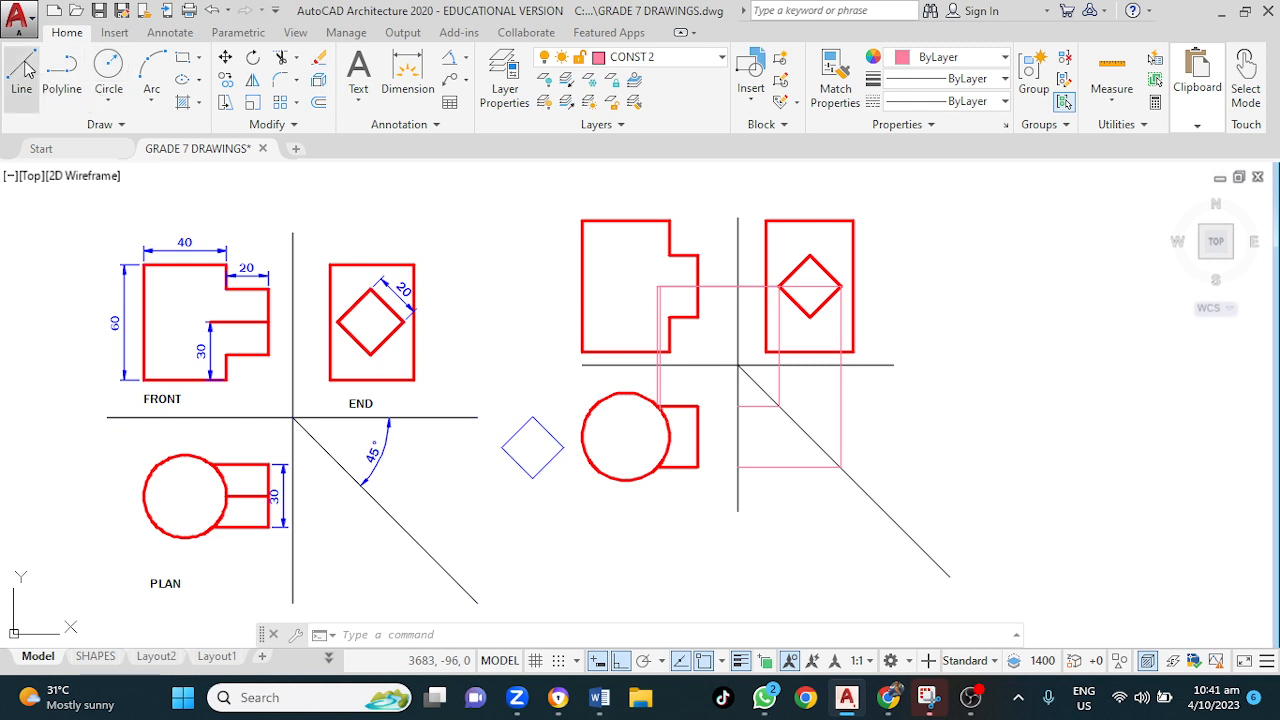
{"action": "left_click", "coordinate": [697, 437]}
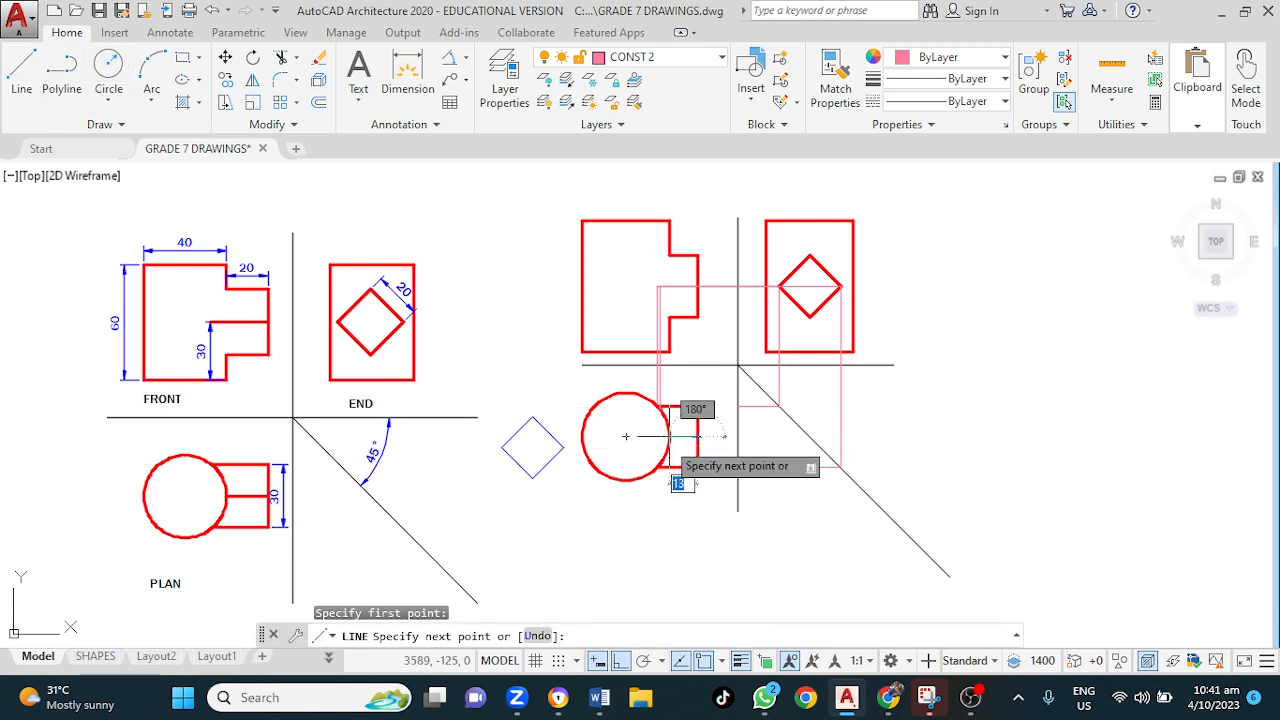
{"action": "left_click", "coordinate": [668, 437]}
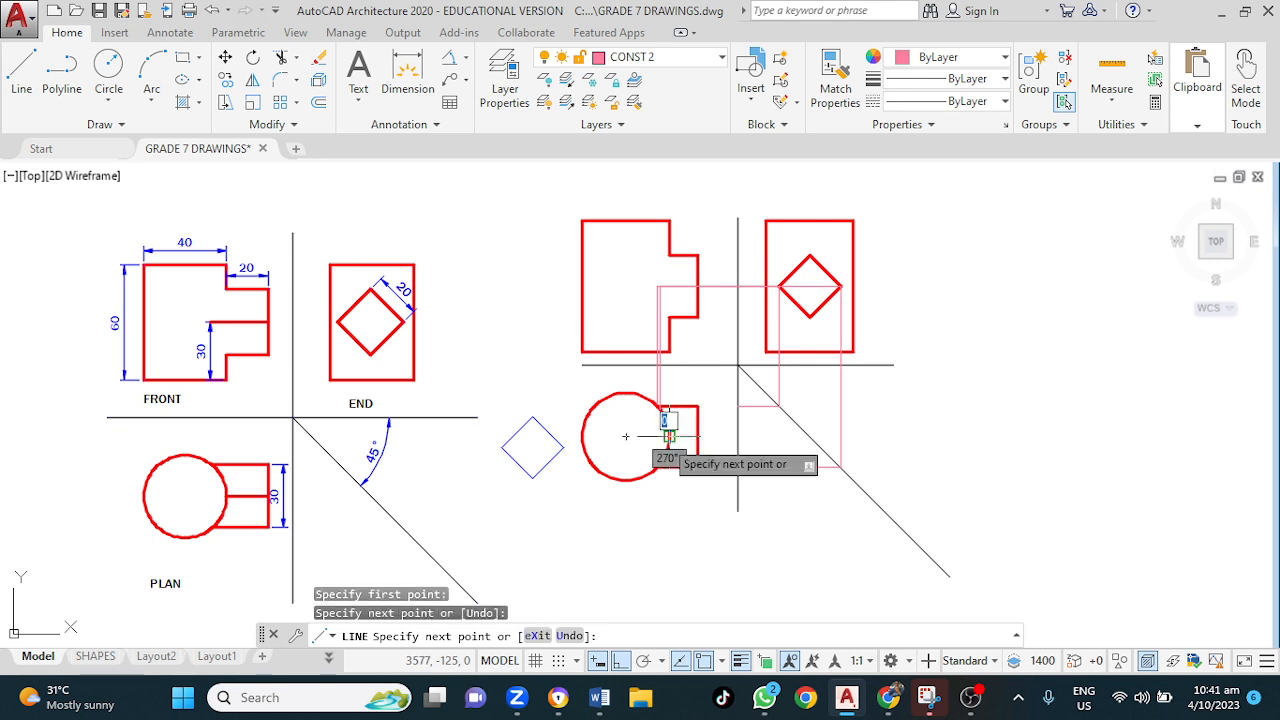
{"action": "key", "text": "Return"}
- Match the front view outline's properties onto the horizontal centre line of the plan's side block
{"action": "scroll", "coordinate": [703, 422], "scroll_direction": "up", "scroll_amount": 2}
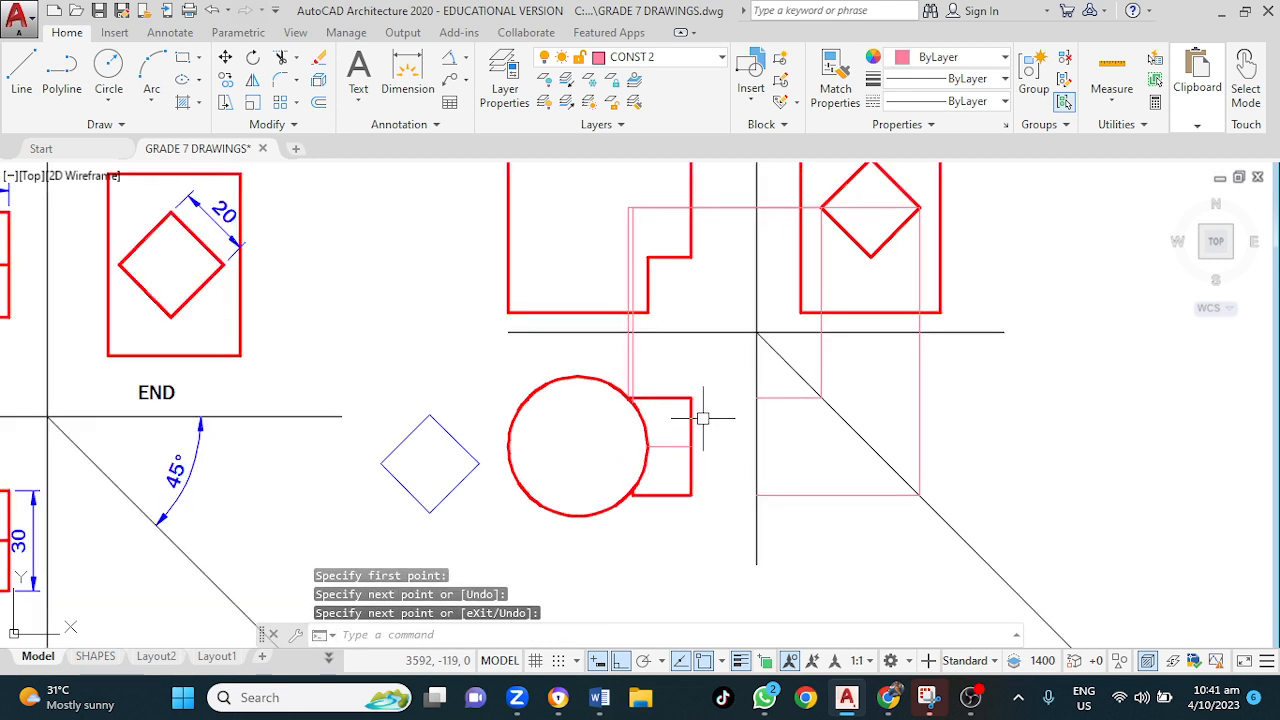
{"action": "type", "text": "MA"}
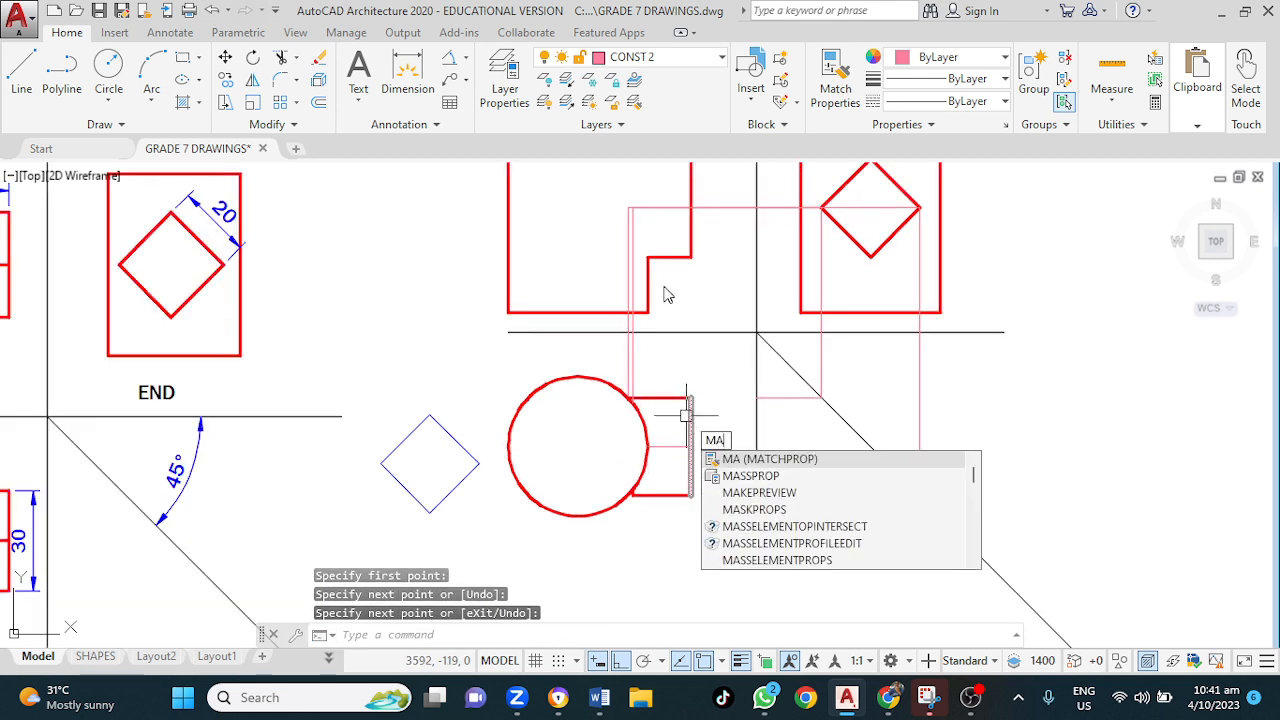
{"action": "key", "text": "Return"}
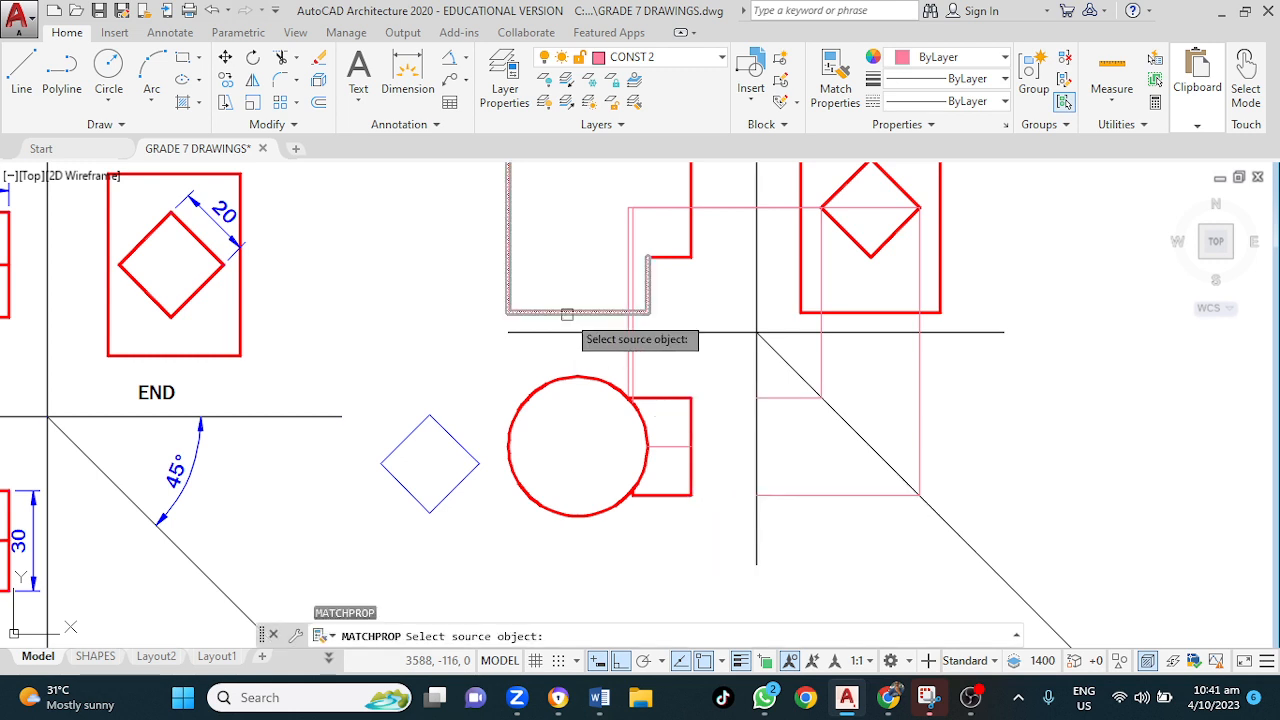
{"action": "left_click", "coordinate": [566, 313]}
{"action": "left_click", "coordinate": [661, 446]}
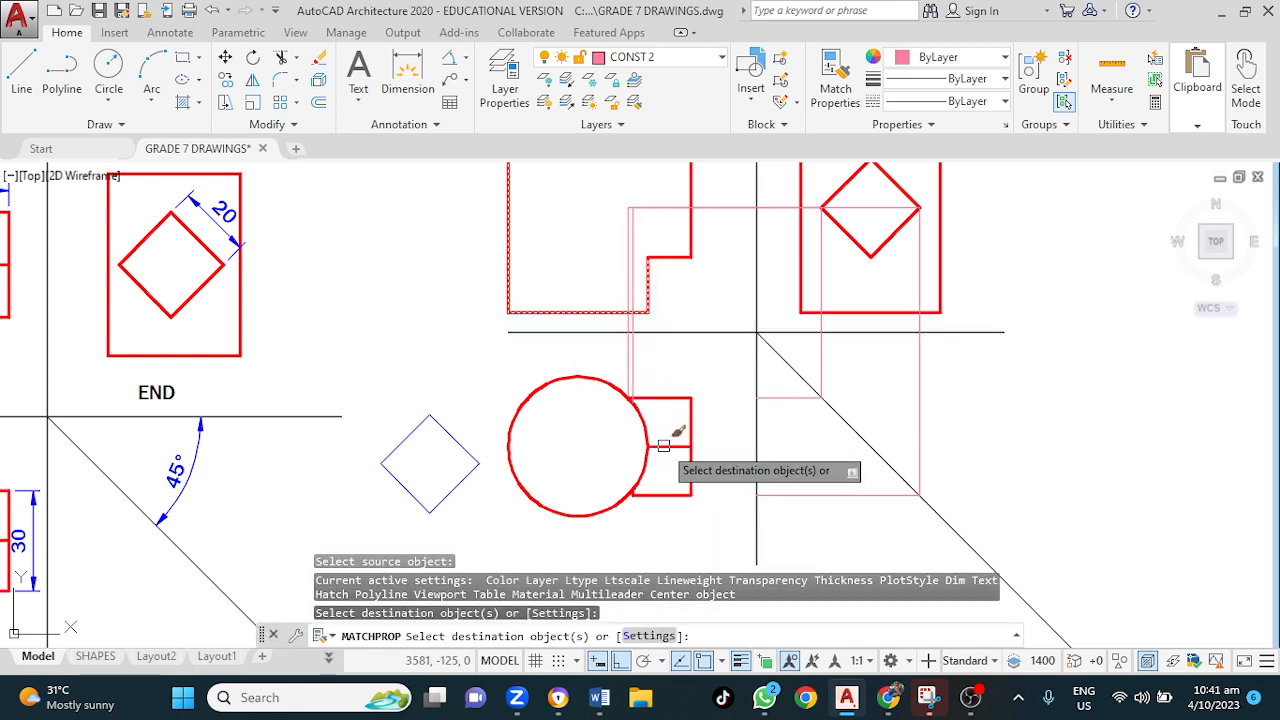
{"action": "key", "text": "Escape"}
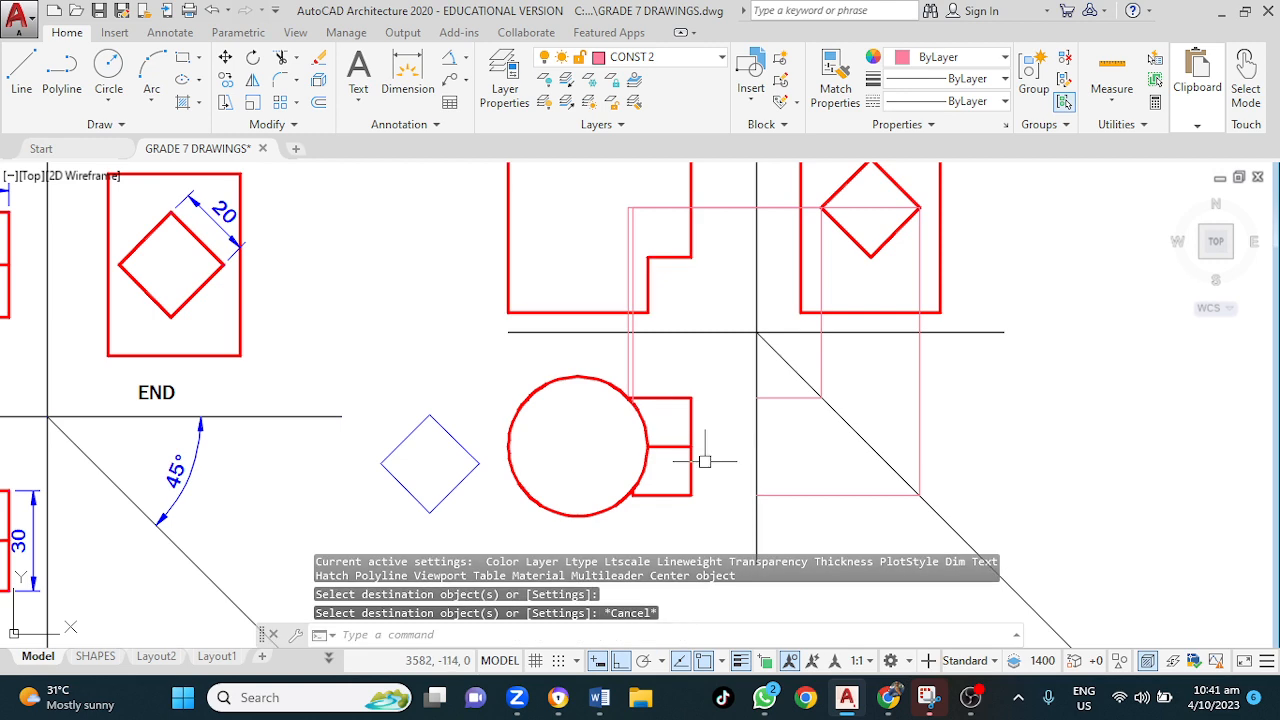
{"action": "scroll", "coordinate": [702, 467], "scroll_direction": "down", "scroll_amount": 4}
{"action": "scroll", "coordinate": [755, 431], "scroll_direction": "up", "scroll_amount": 2}
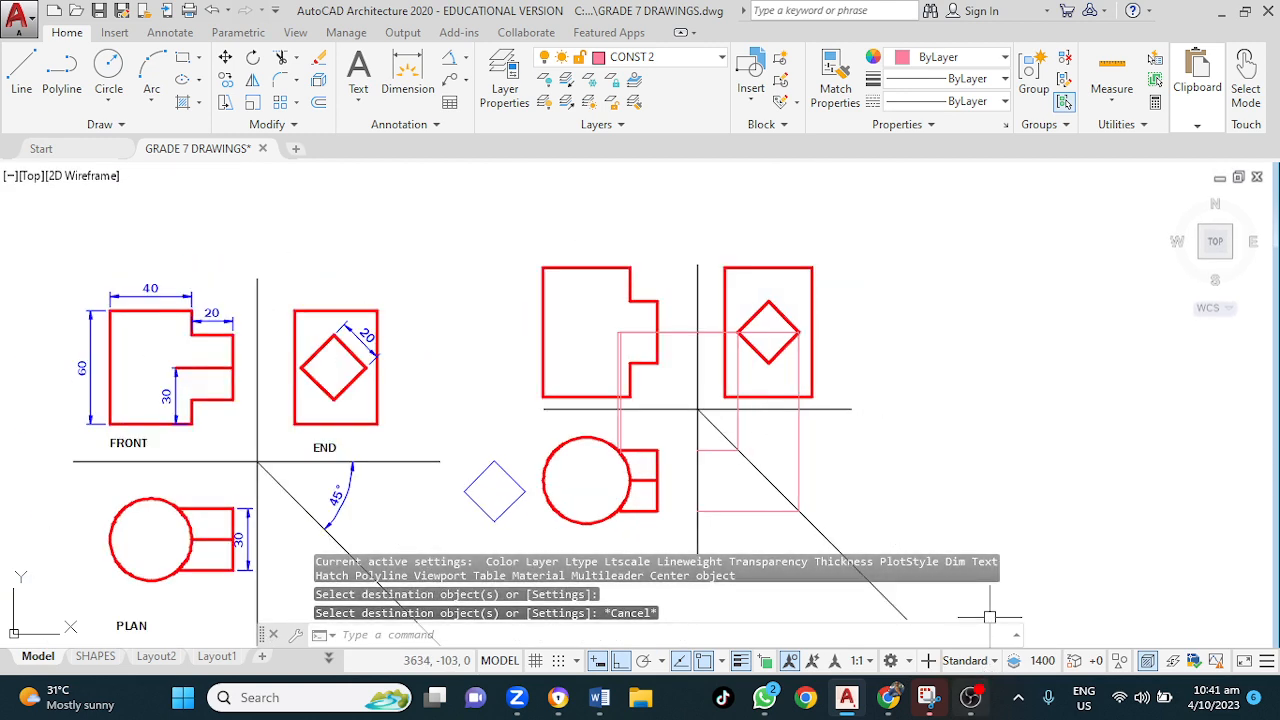
{"action": "mouse_move", "coordinate": [968, 705]}
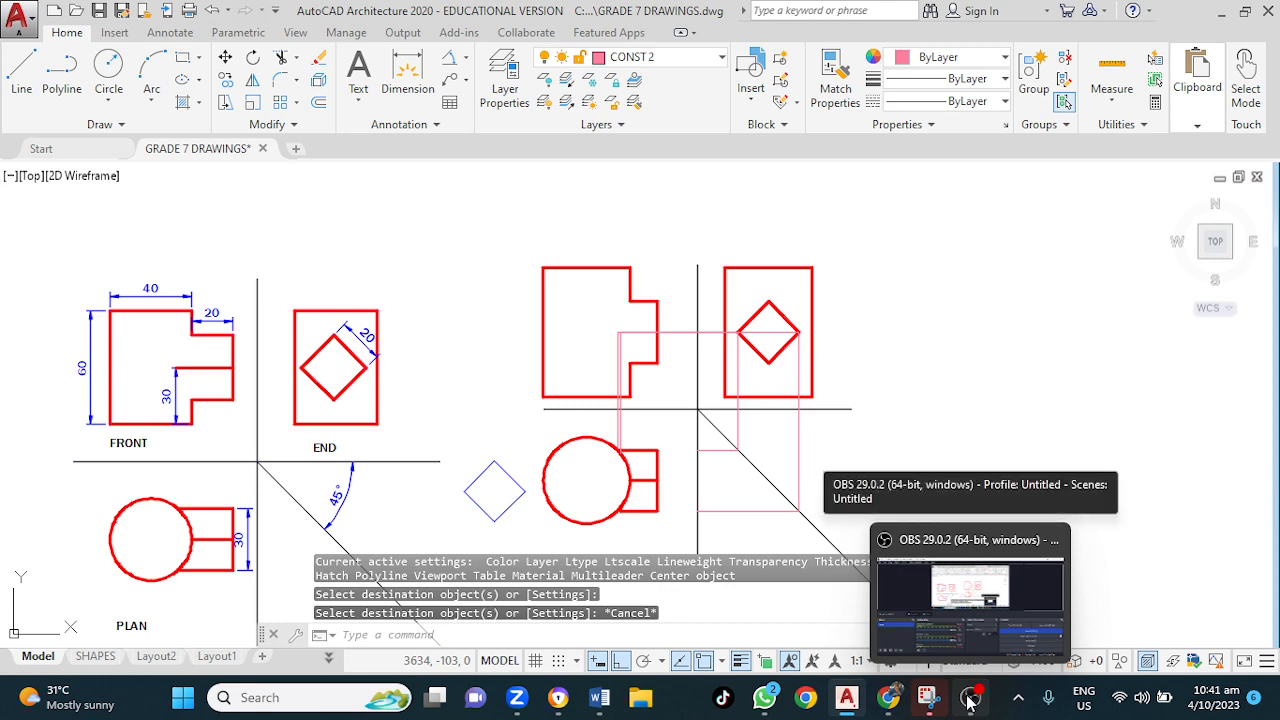
{"action": "left_click", "coordinate": [968, 703]}
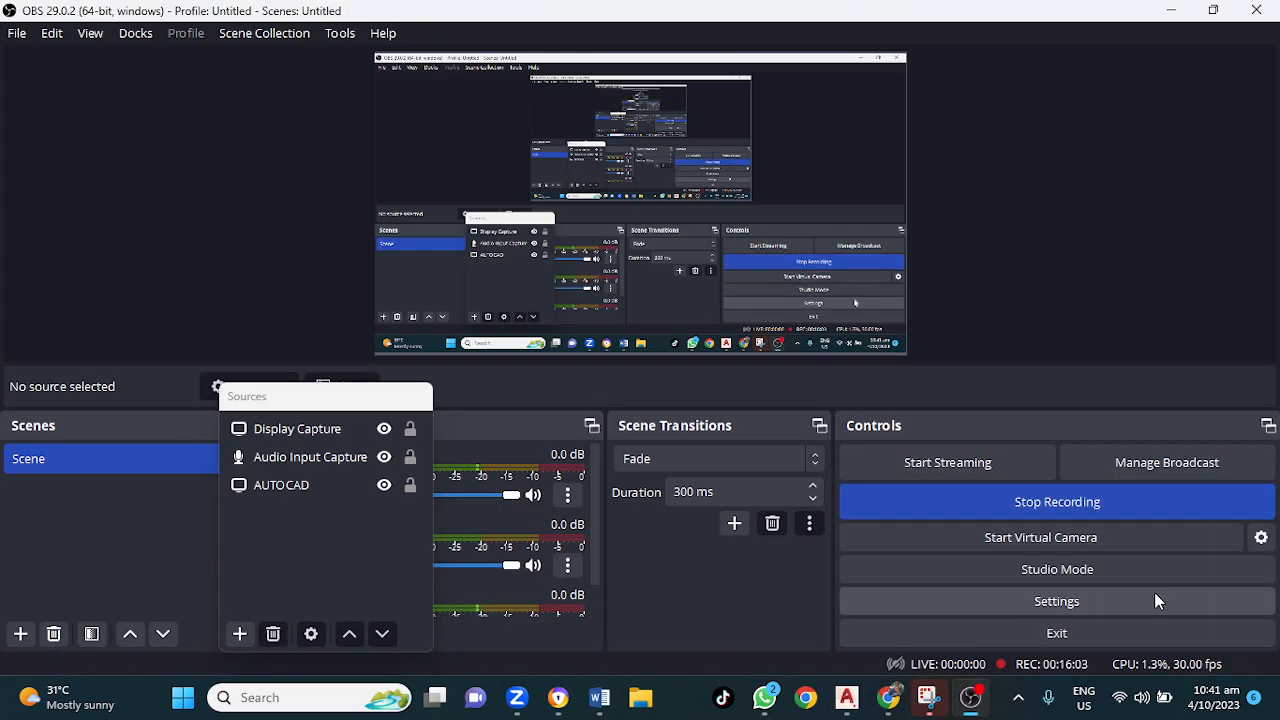